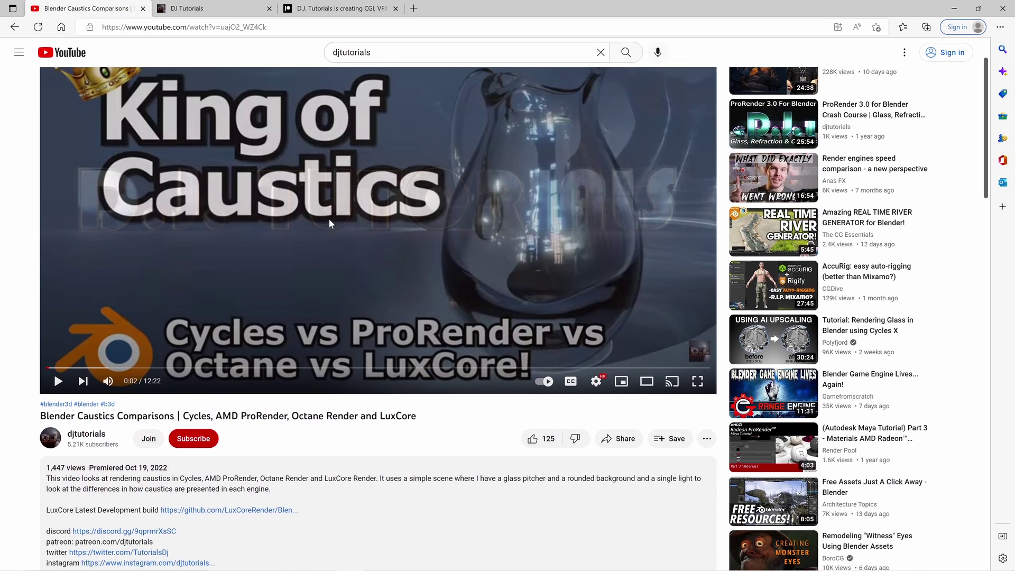
Review the Blender Caustics Comparisons video page and browse the scene and project files on the DJ Tutorials Gumroad store
scroll(342, 235, "down", 2)
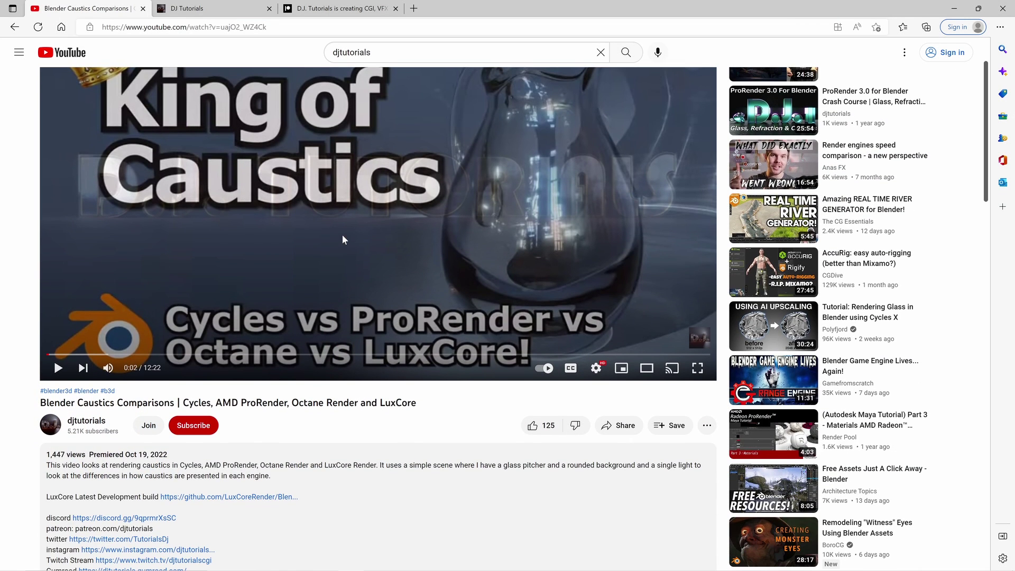
scroll(370, 235, "up", 3)
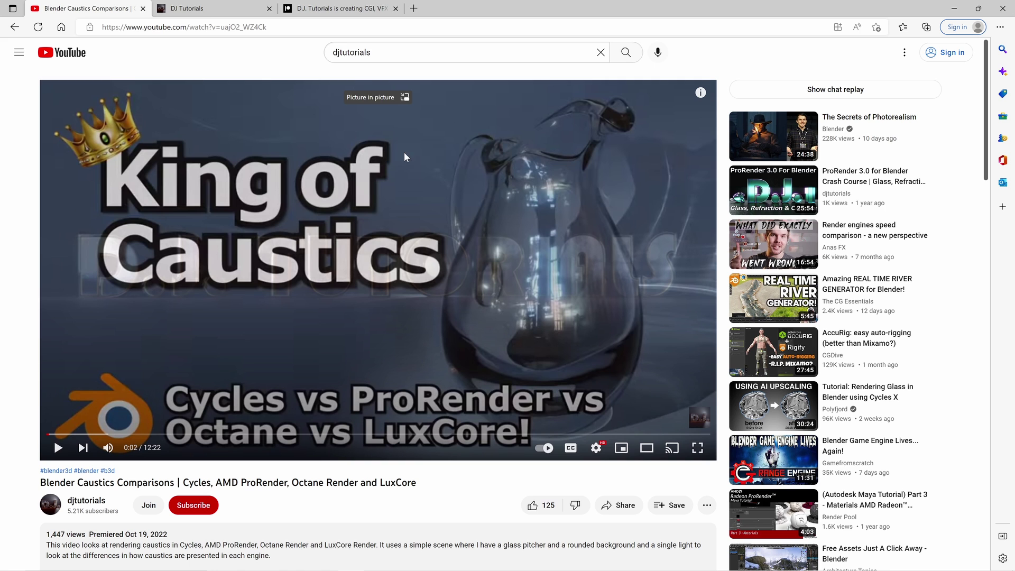
left_click(209, 7)
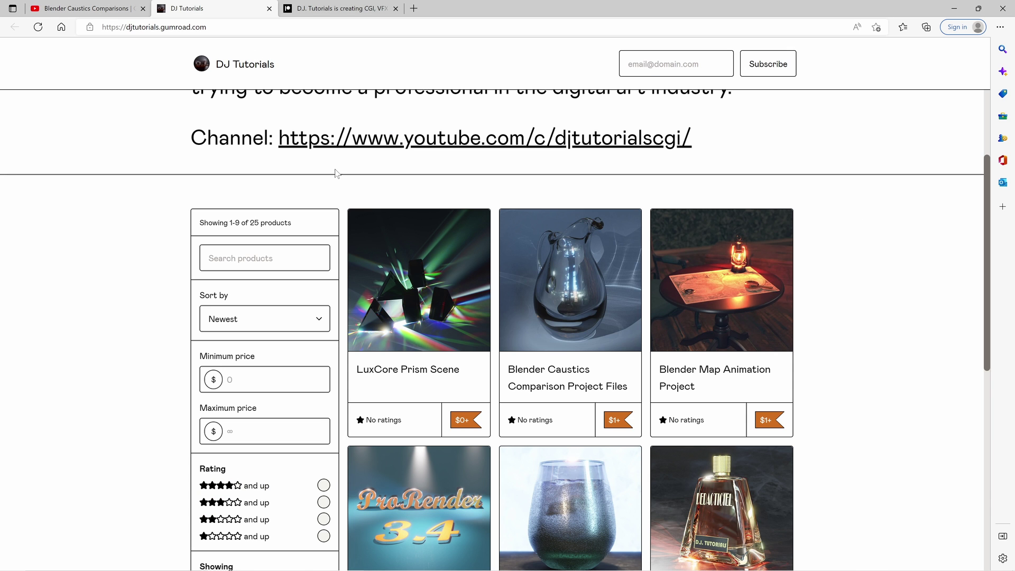
scroll(122, 368, "up", 3)
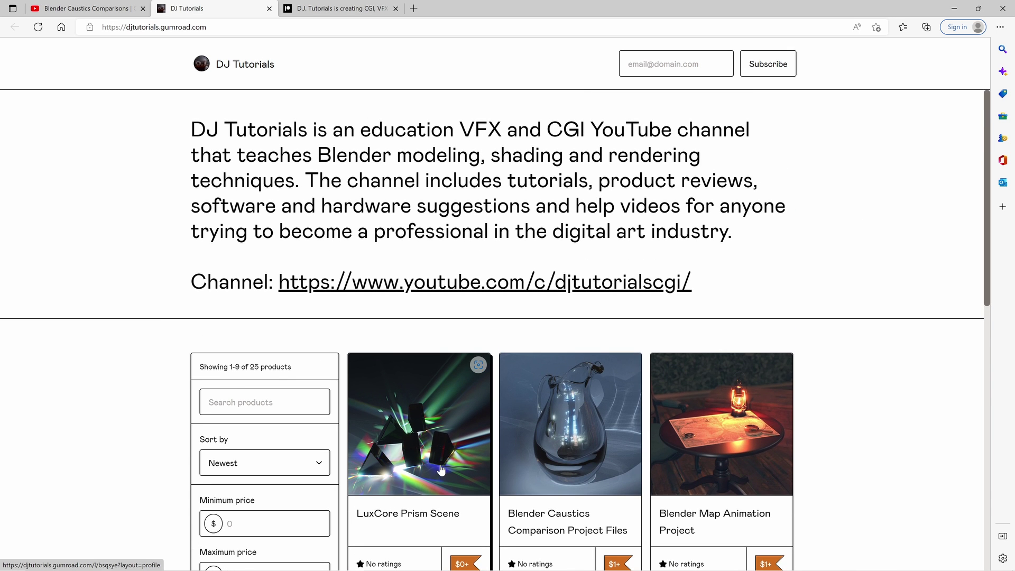
scroll(381, 278, "down", 4)
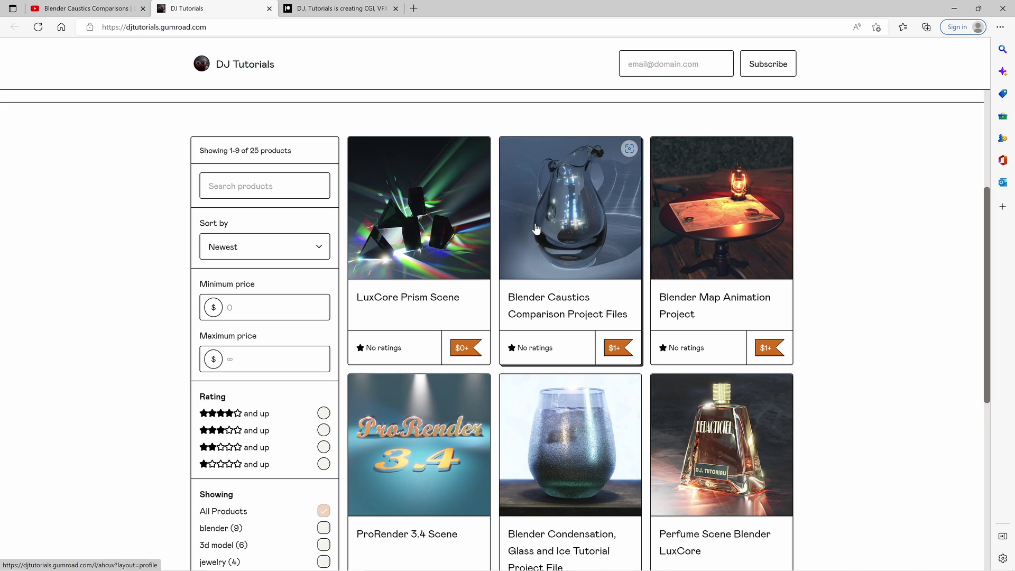
scroll(423, 300, "up", 2)
scroll(421, 439, "down", 1)
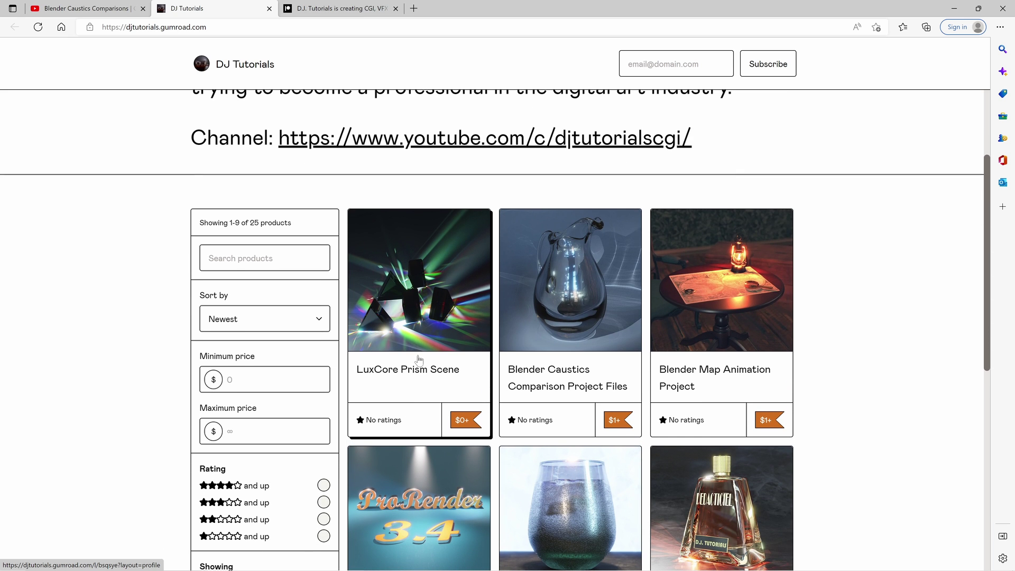
Review the membership levels on the D.J. Tutorials Patreon page and return to the caustics comparison video page
left_click(315, 8)
scroll(728, 293, "up", 1)
scroll(728, 293, "up", 15)
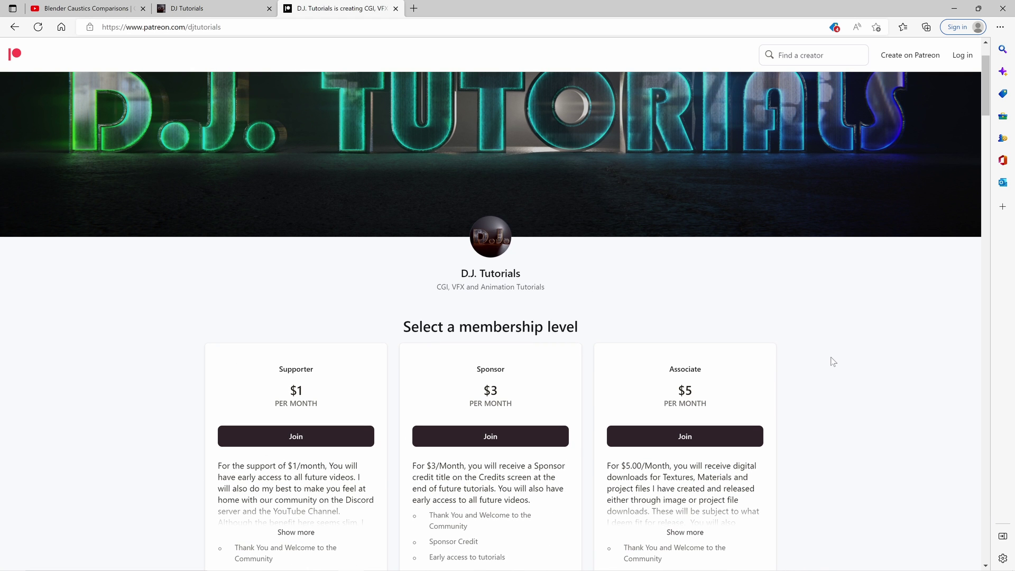
scroll(786, 329, "down", 8)
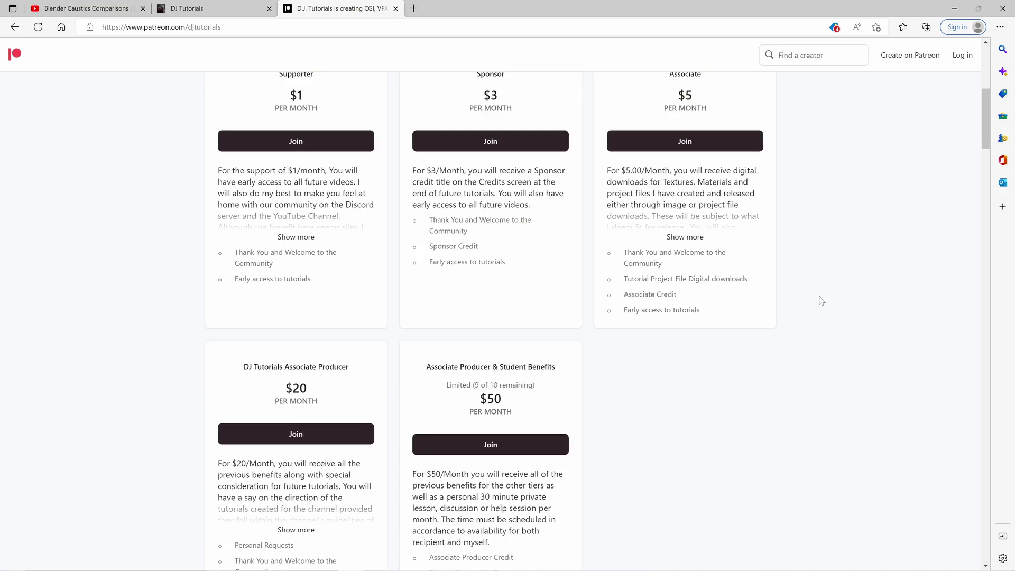
key("ctrl+Tab")
scroll(311, 363, "down", 3)
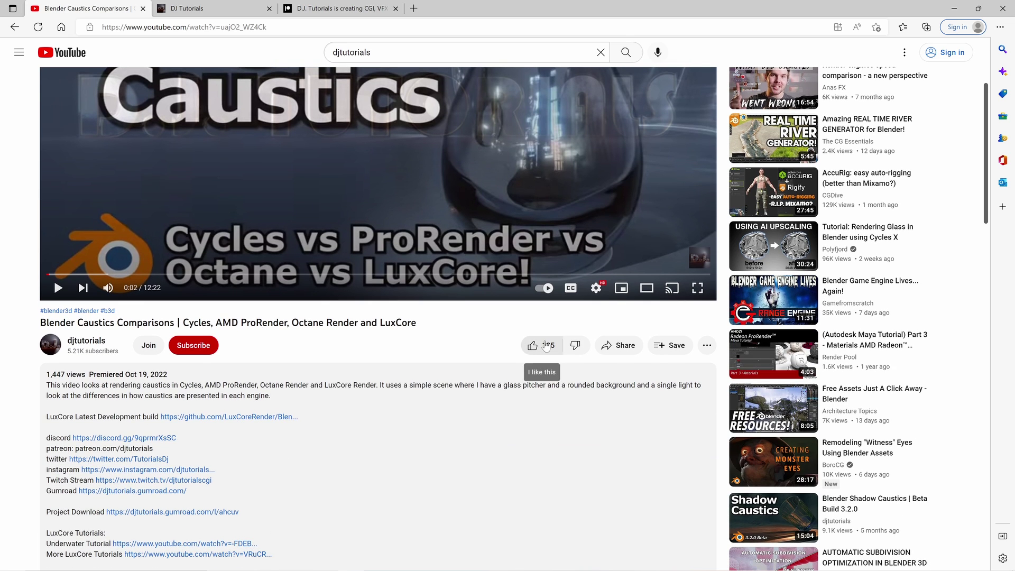
scroll(429, 412, "up", 3)
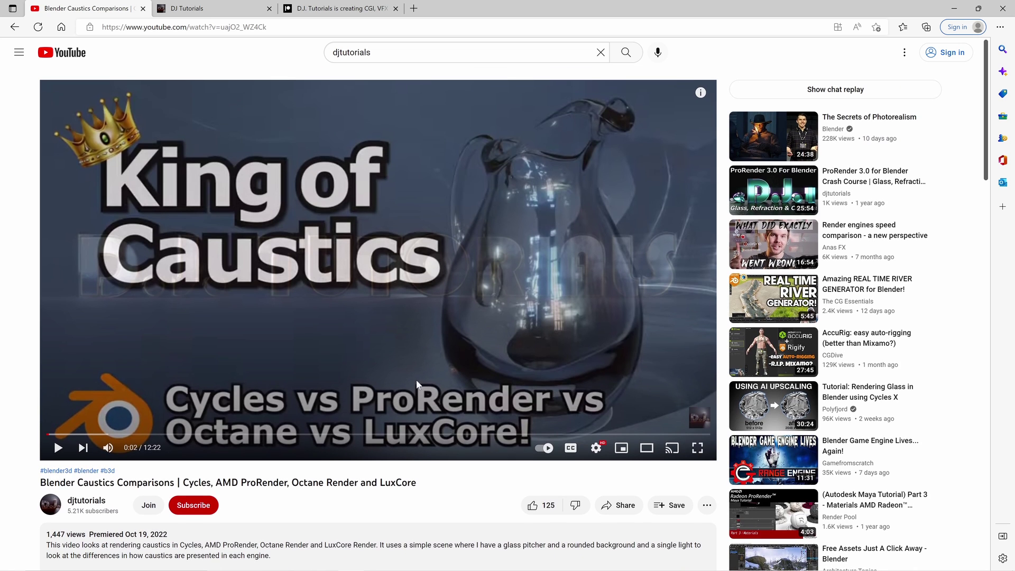
Switch to Blender, widen the perspective viewport and shader editor area, and make the shader editor taller
left_click(954, 9)
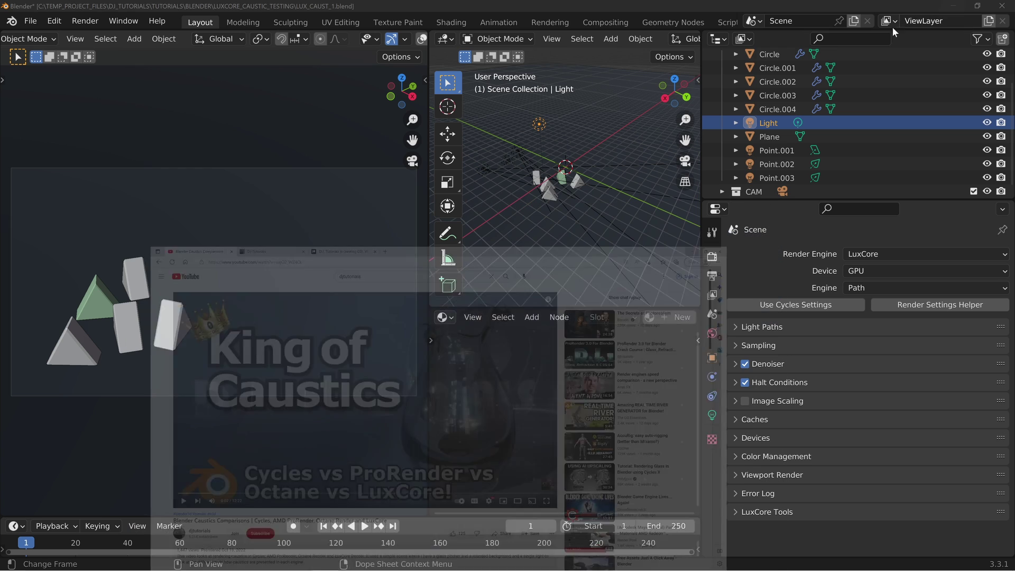
left_click_drag(702, 290, 821, 290)
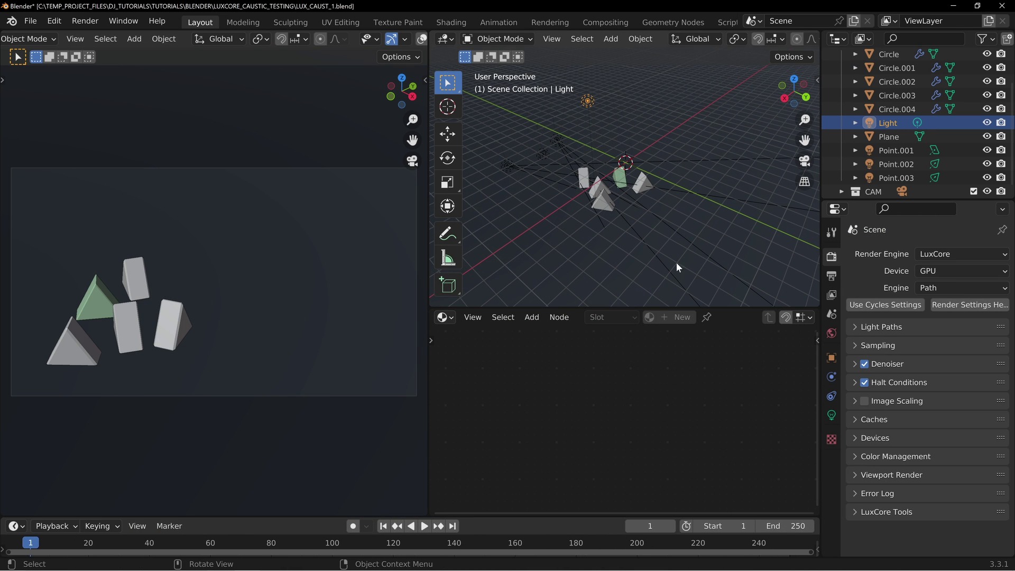
left_click_drag(518, 307, 526, 257)
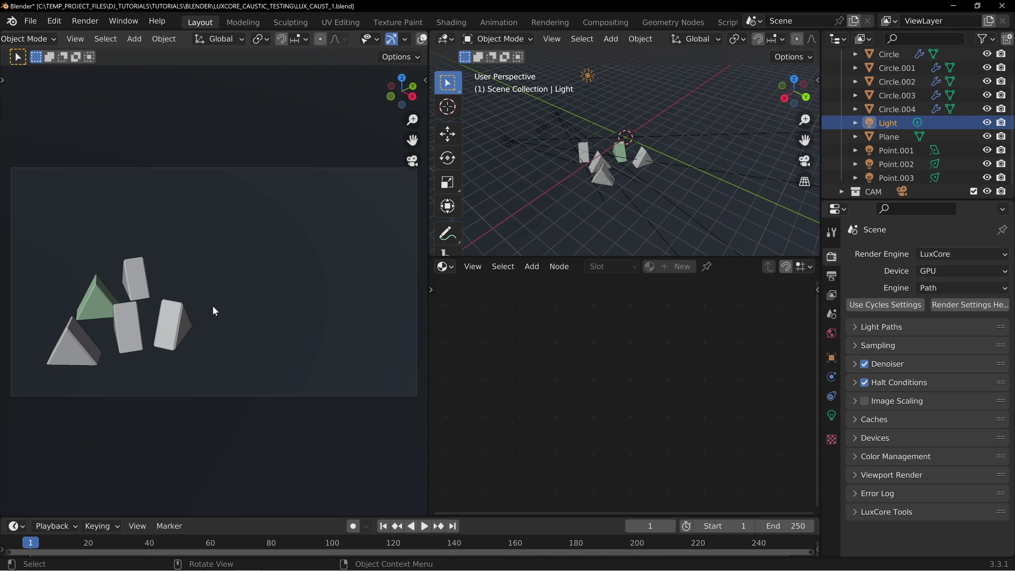
key("n")
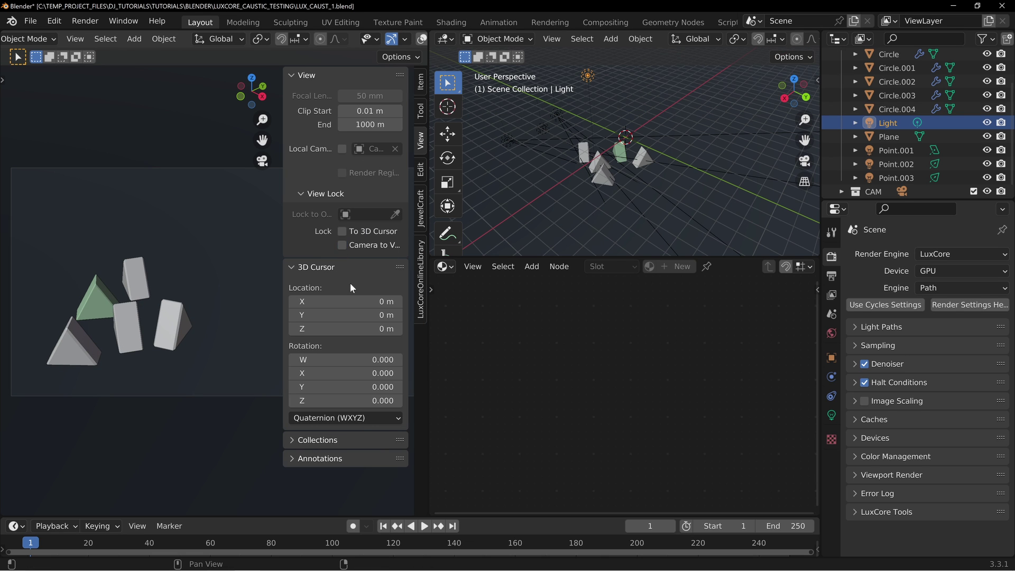
key("n")
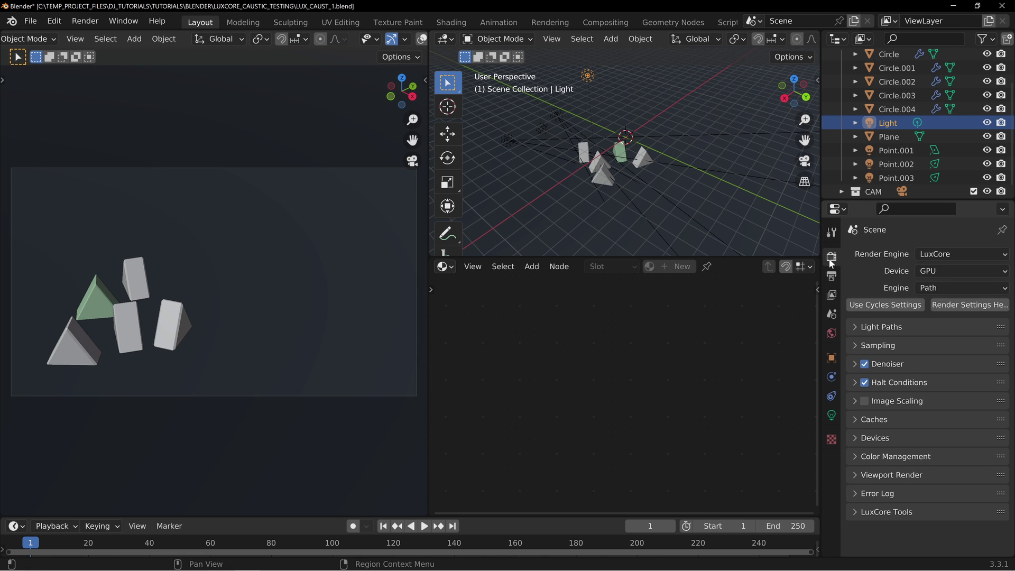
Preview the camera view in Rendered shading, select the front prism Circle.003, and return the camera view to Solid shading
key("z")
left_click(185, 225)
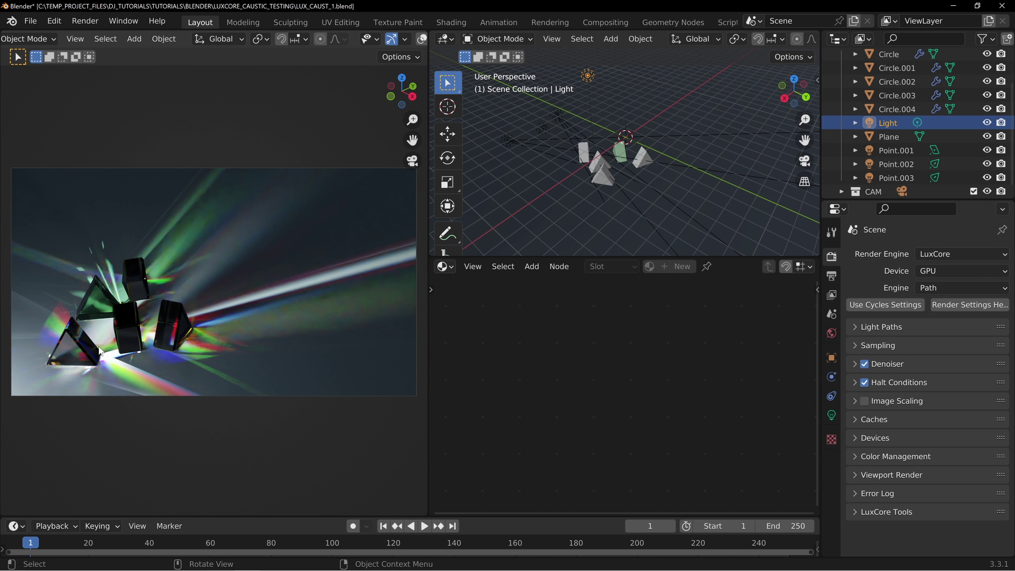
left_click(609, 179)
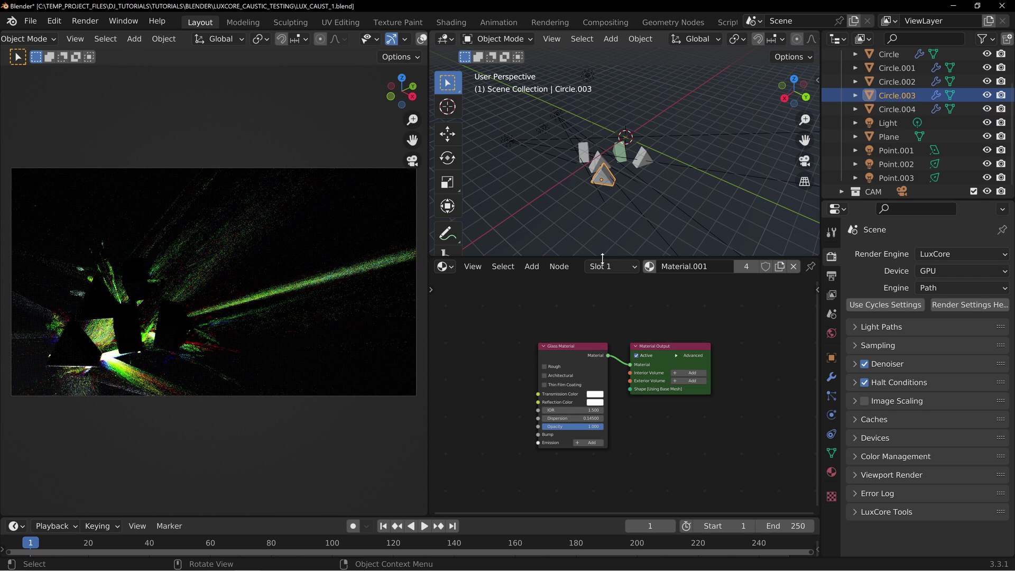
key("z")
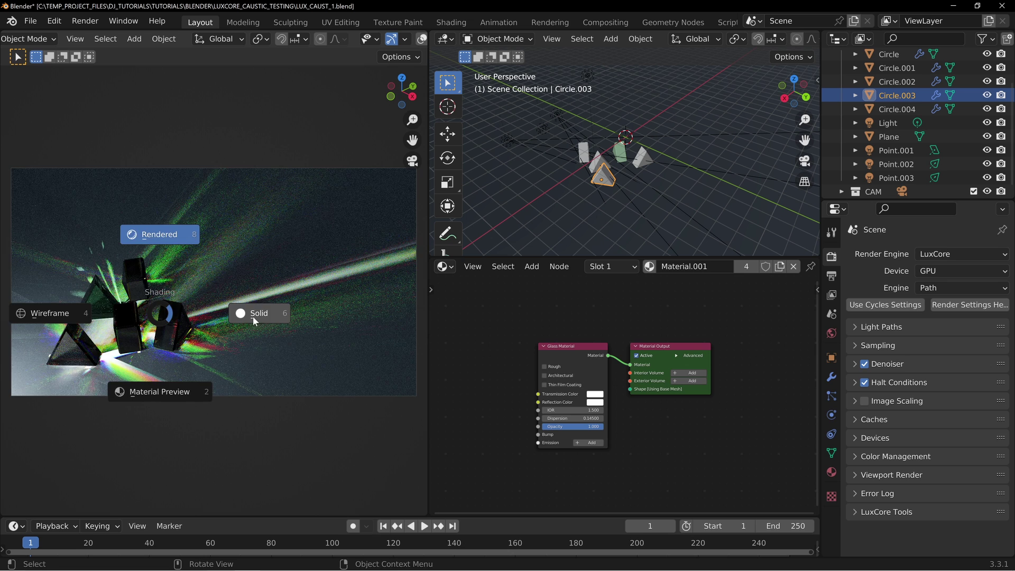
left_click(254, 313)
Enlarge the perspective viewport and frame the selected prism Circle.003 to examine its shape from several sides
left_click_drag(540, 259, 560, 346)
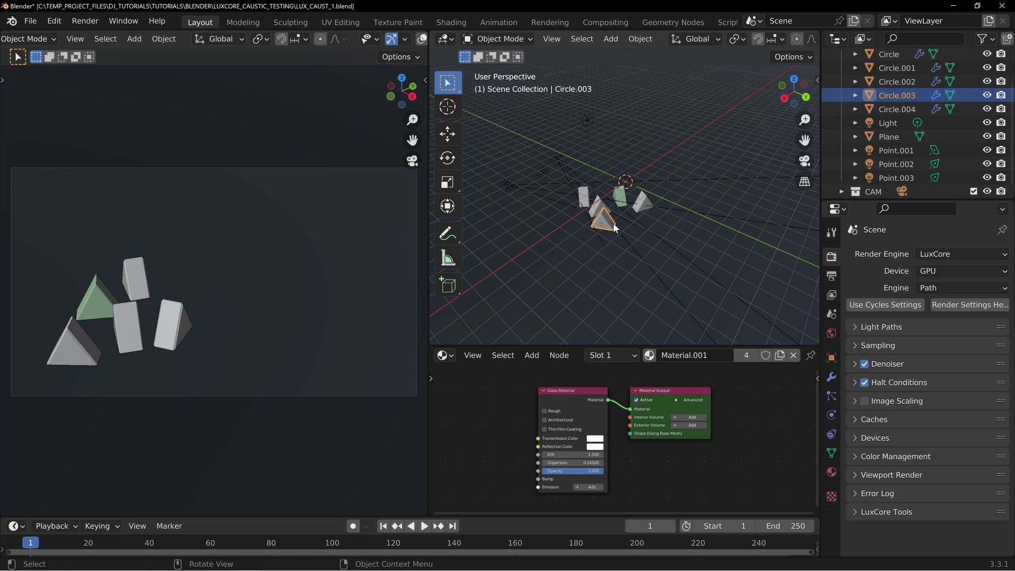
key("KP_Decimal")
middle_click_drag(613, 223, 558, 185)
middle_click_drag(591, 229, 663, 207)
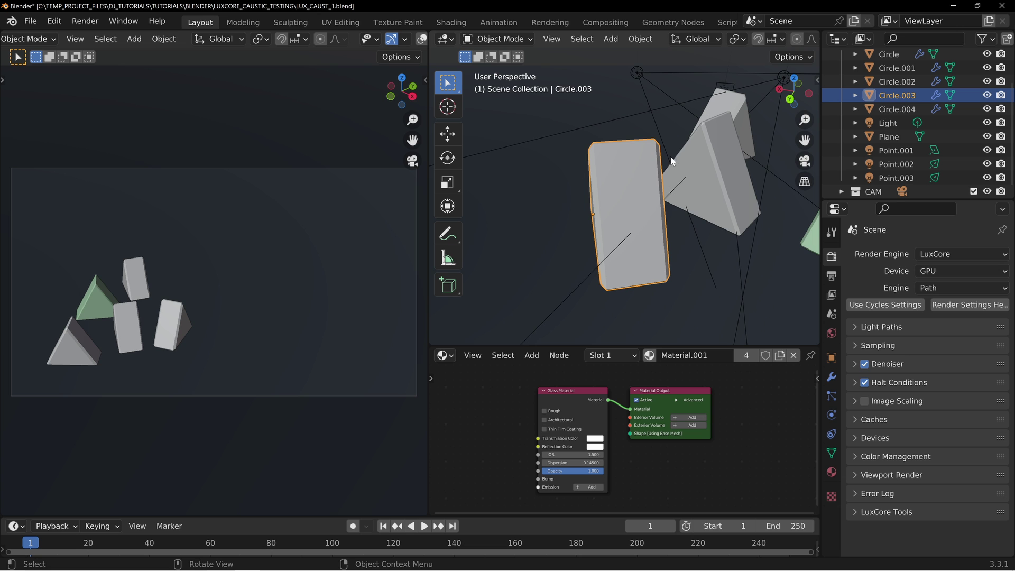
middle_click_drag(566, 132, 601, 214)
middle_click_drag(559, 173, 607, 343)
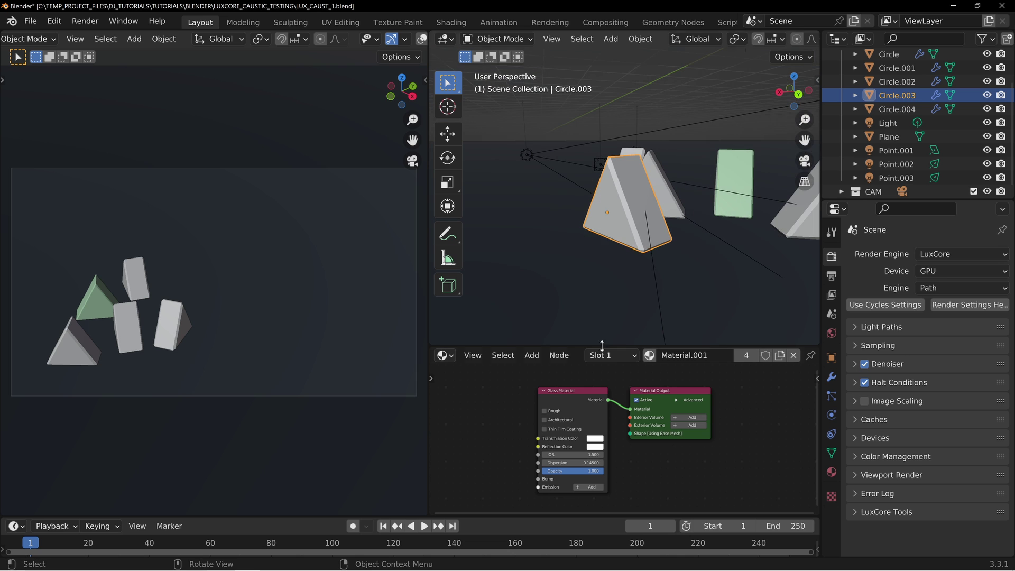
Enlarge the shader editor and examine the Glass Material node settings of the front prism, including its dispersion
left_click_drag(600, 346, 599, 148)
scroll(650, 383, "up", 3)
middle_click_drag(650, 382, 567, 363)
scroll(566, 363, "up", 2)
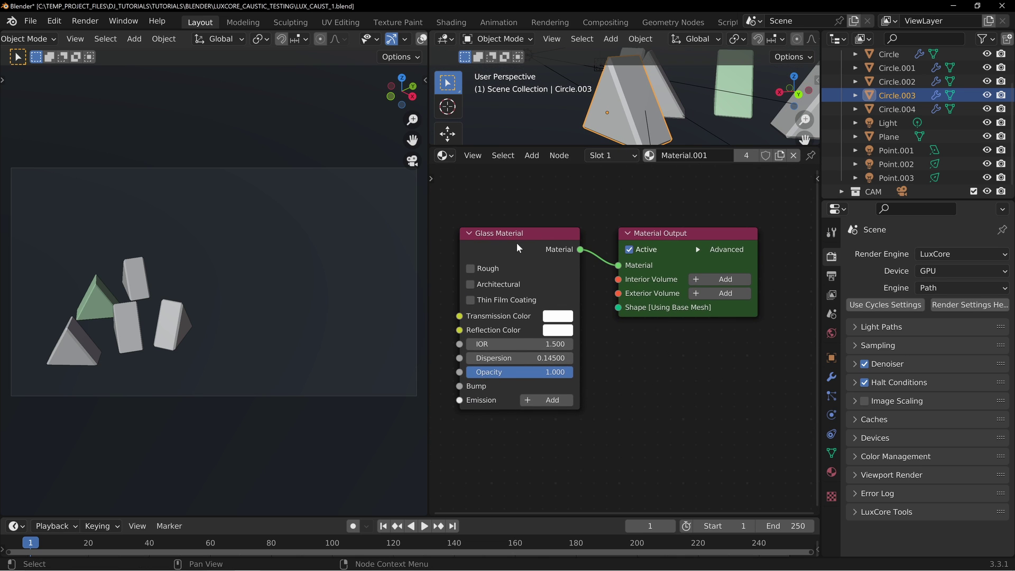
left_click_drag(519, 246, 516, 237)
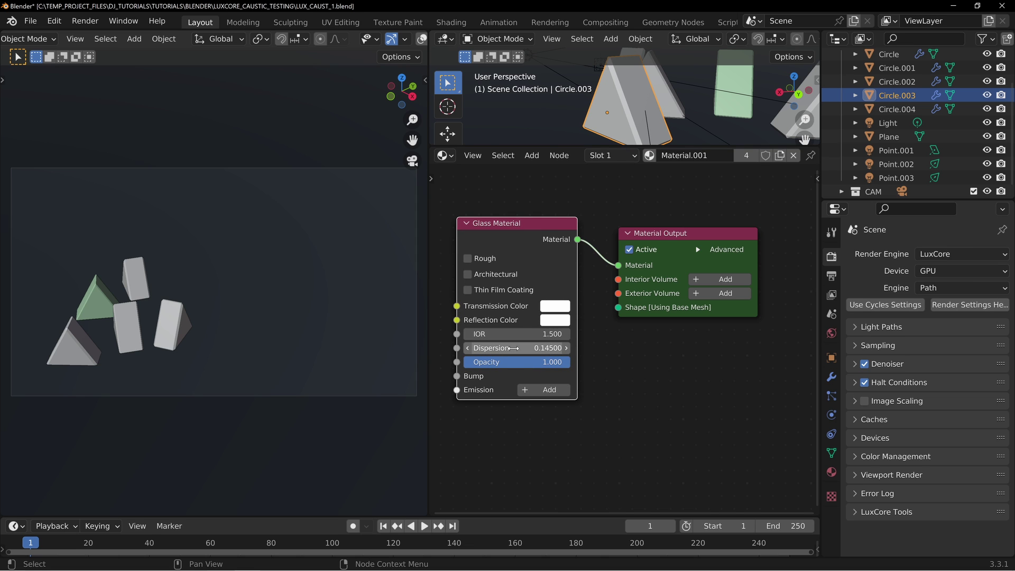
left_click(639, 371)
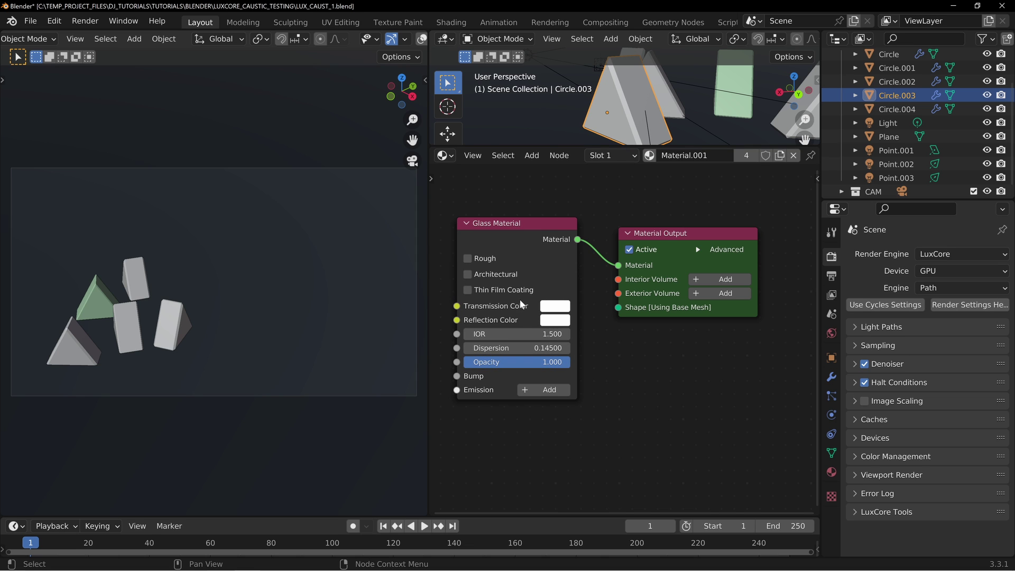
Select the green prism Circle.002 and examine the transmission color and dispersion of its Glass Material node
left_click(735, 109)
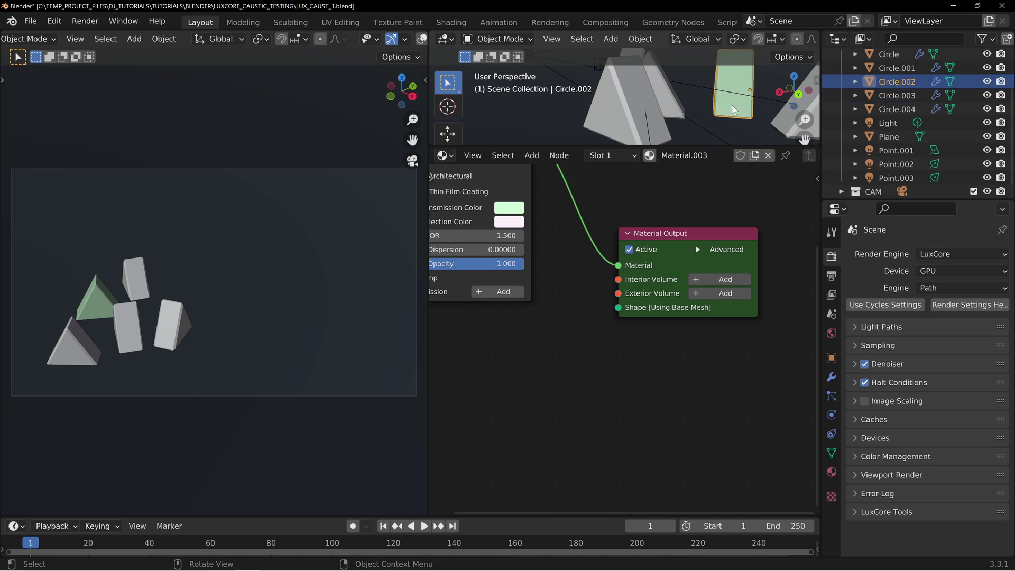
middle_click_drag(521, 359, 575, 422)
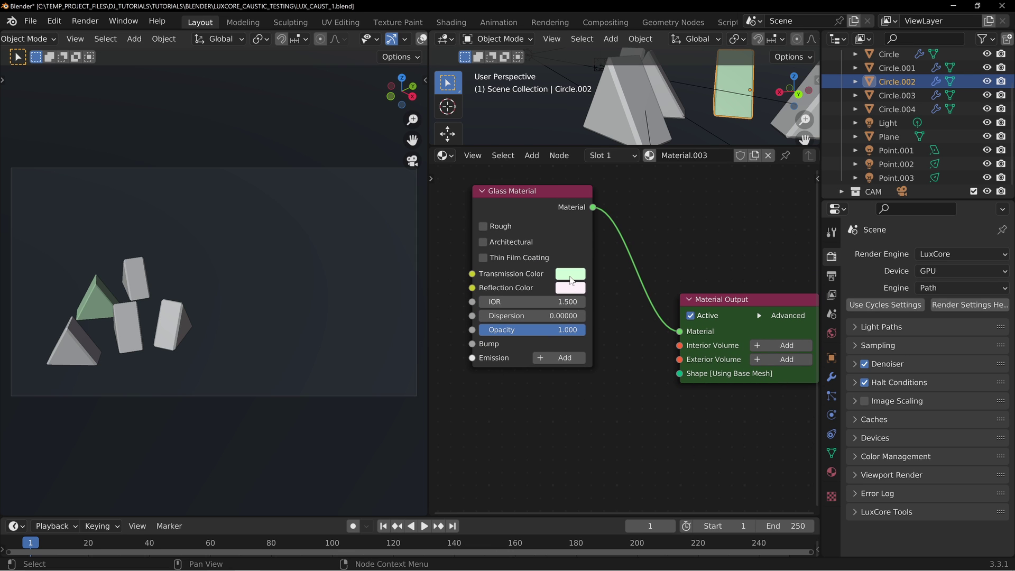
left_click_drag(553, 205, 557, 227)
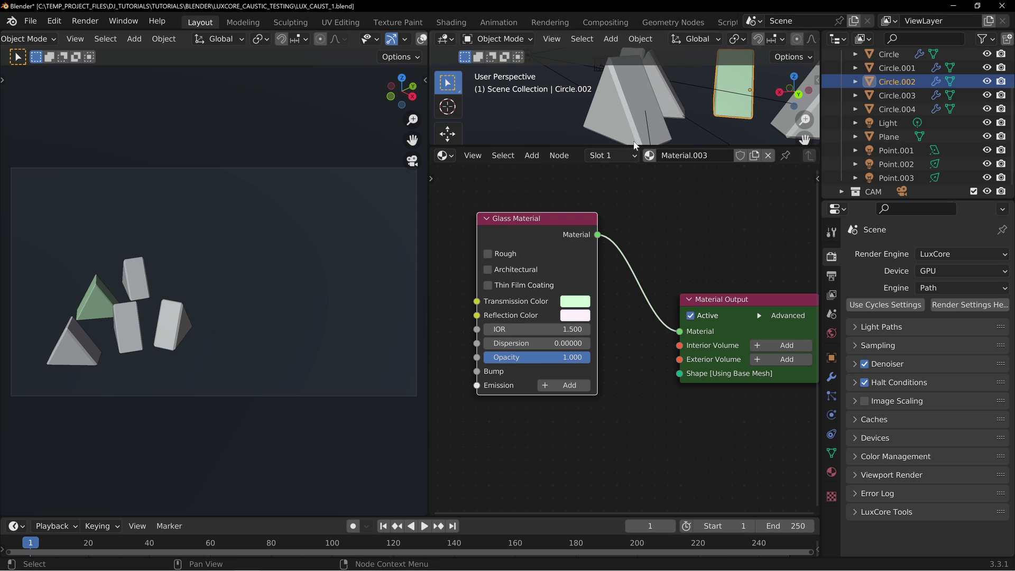
Reselect the front prism Circle.003 and move its Glass Material node farther from the Material Output node
left_click(634, 109)
left_click(661, 104, "shift")
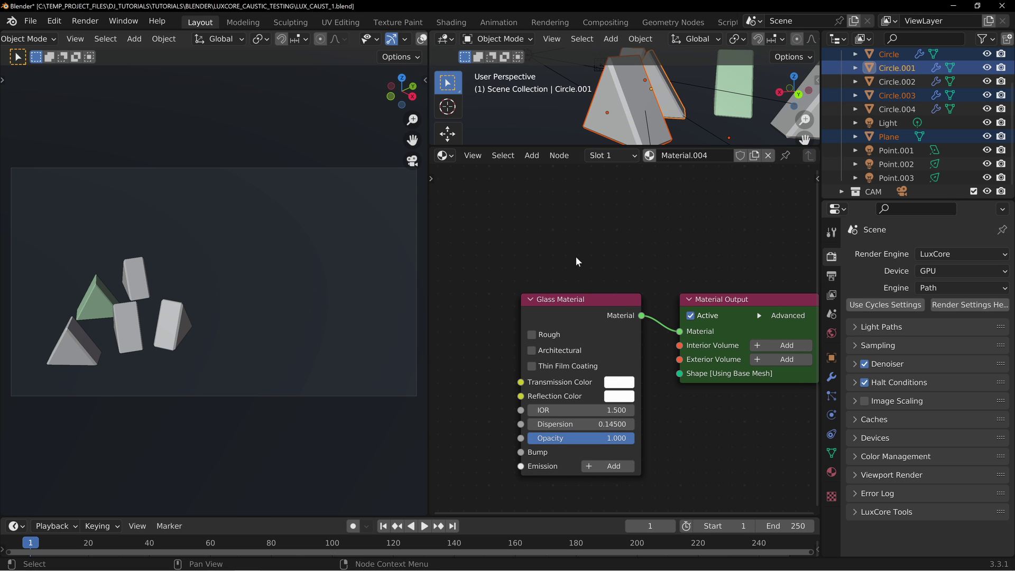
left_click(639, 113)
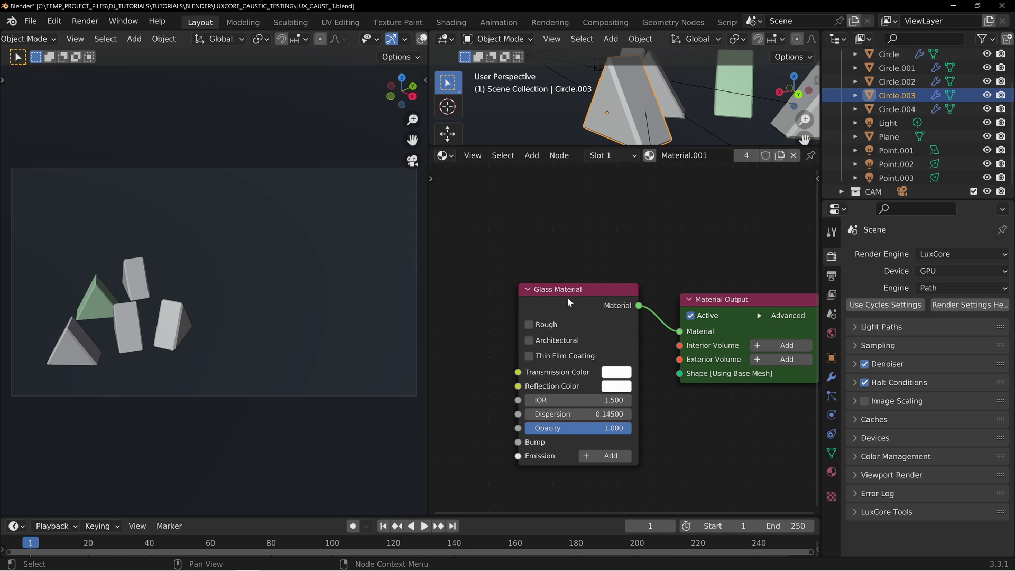
left_click_drag(571, 303, 548, 277)
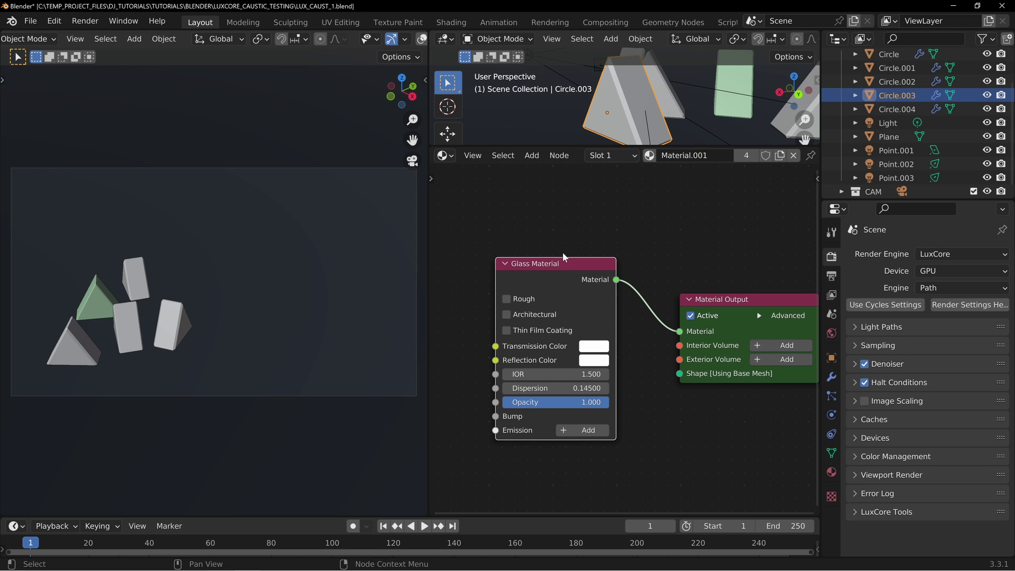
left_click_drag(551, 273, 559, 275)
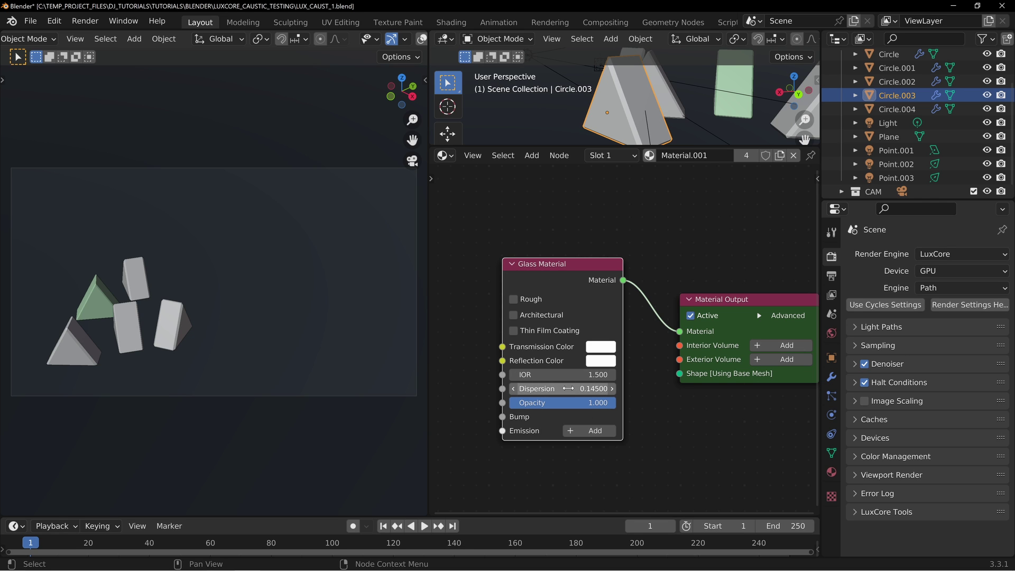
Enlarge the perspective viewport again, expand the Light Paths render settings, and save the Blender file
left_click_drag(543, 147, 537, 345)
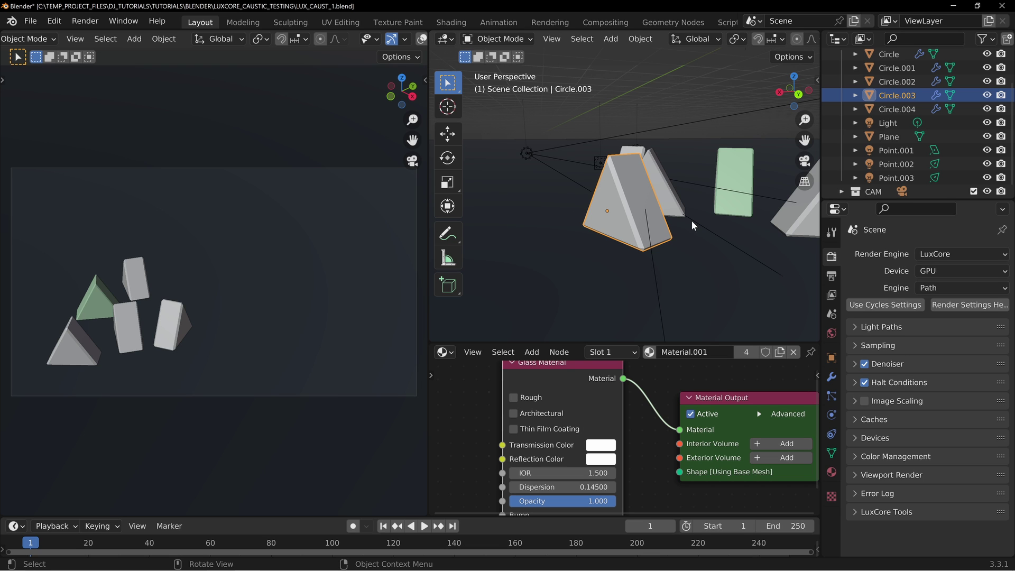
left_click(858, 328)
scroll(857, 328, "down", 2)
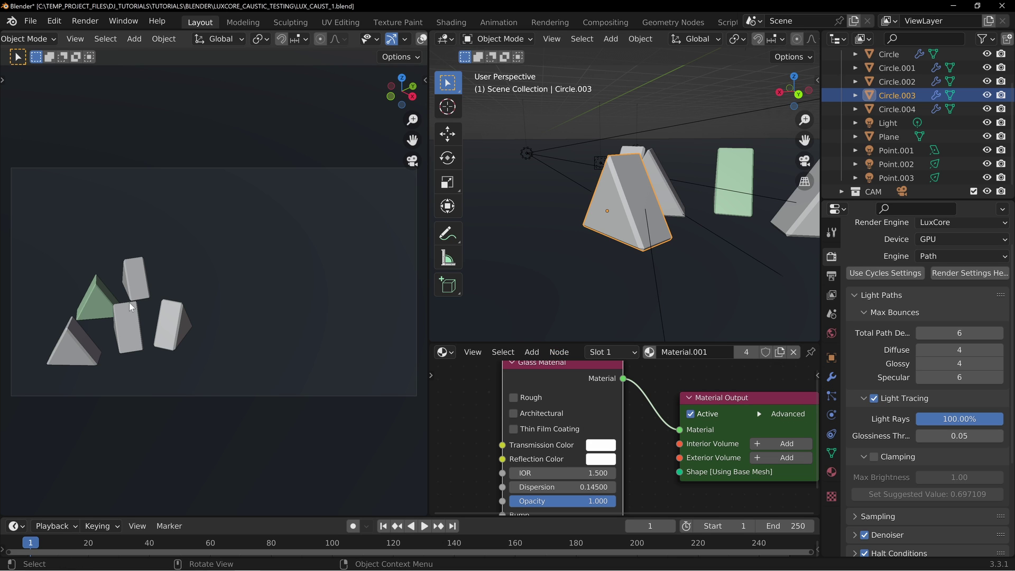
left_click(32, 23)
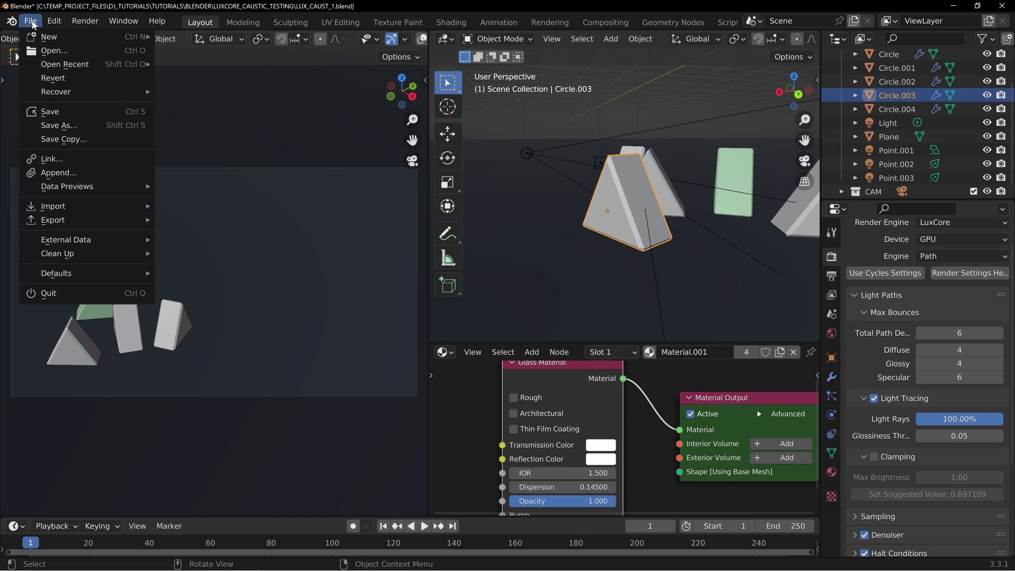
left_click(50, 112)
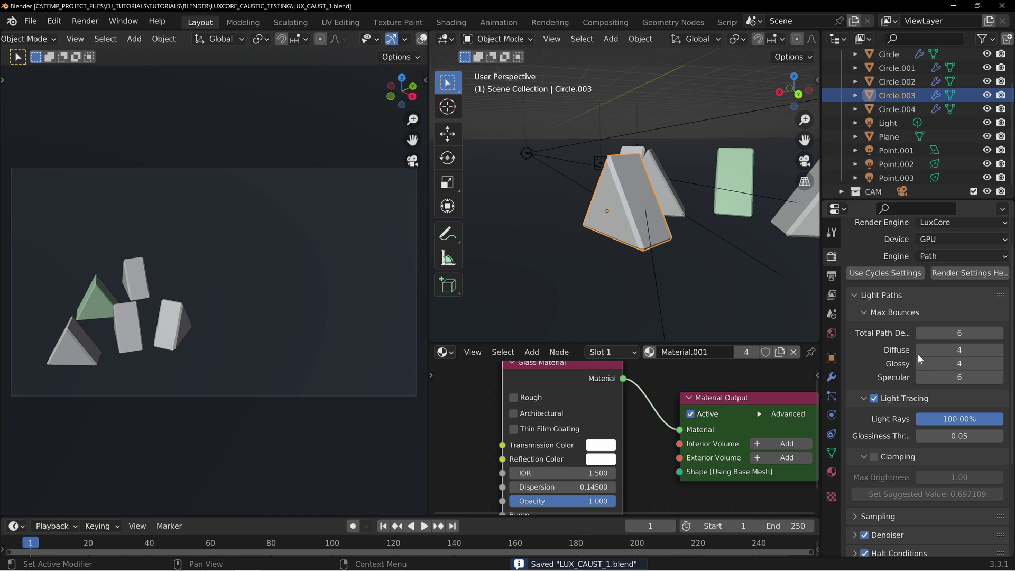
Disable Light Tracing to compare the rendered camera view, return to solid shading and enable Light Tracing again
left_click(874, 399)
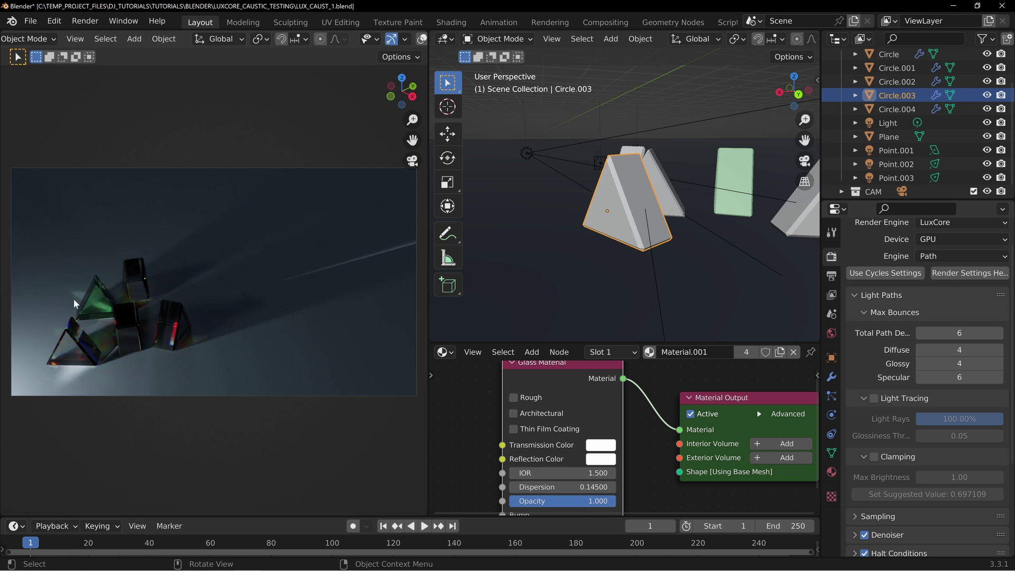
key("z")
left_click(249, 313)
left_click(874, 399)
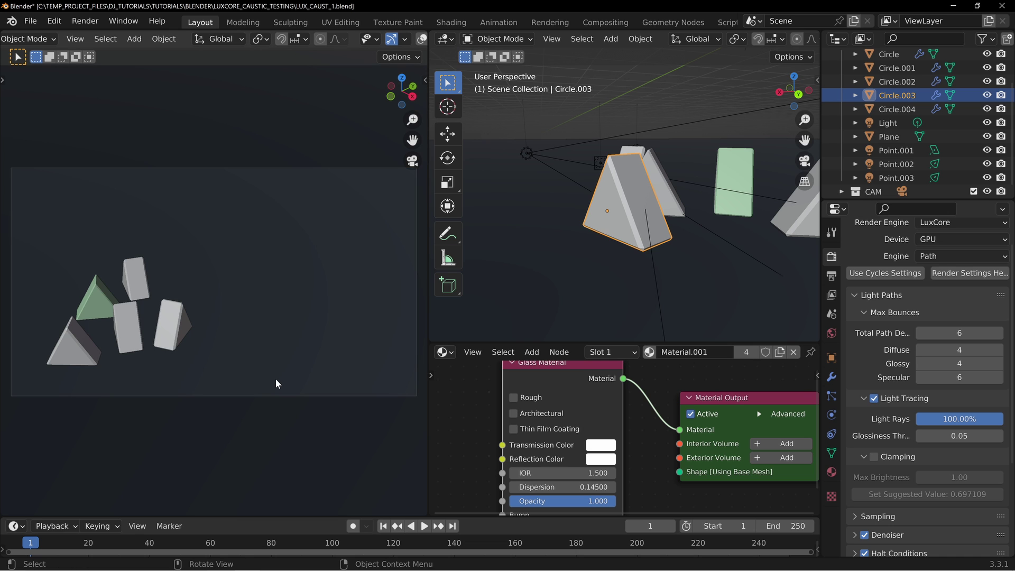
Set the Light Tracing Light Rays to 20% and preview the camera view in rendered shading
scroll(872, 391, "down", 1)
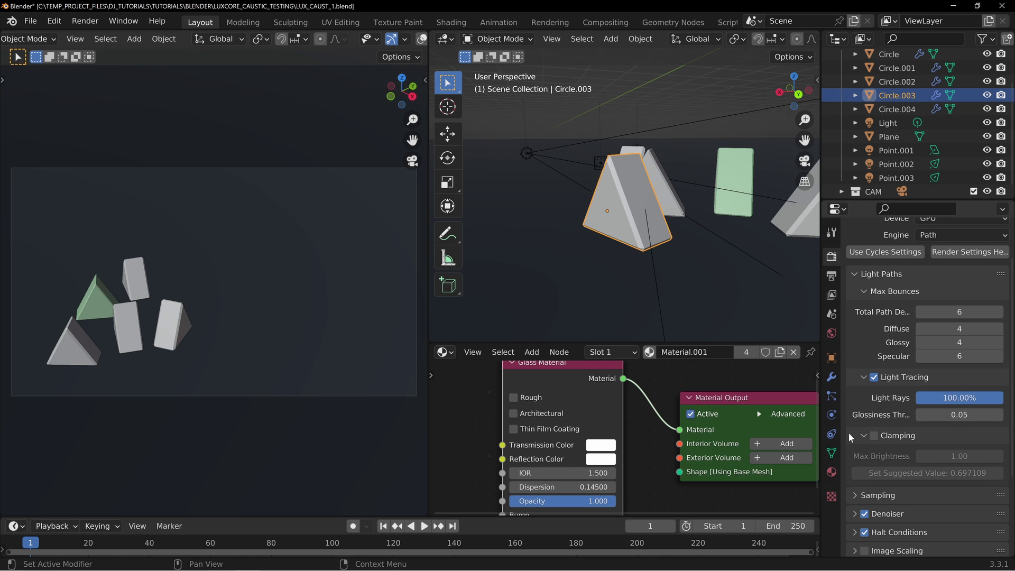
left_click(951, 398)
type("20")
key("Return")
key("z")
left_click(269, 241)
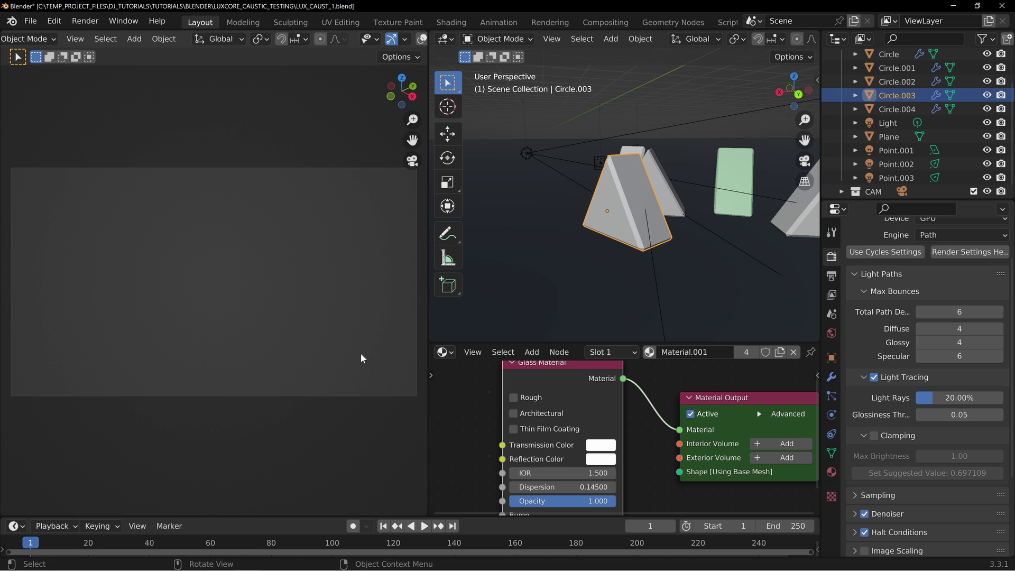
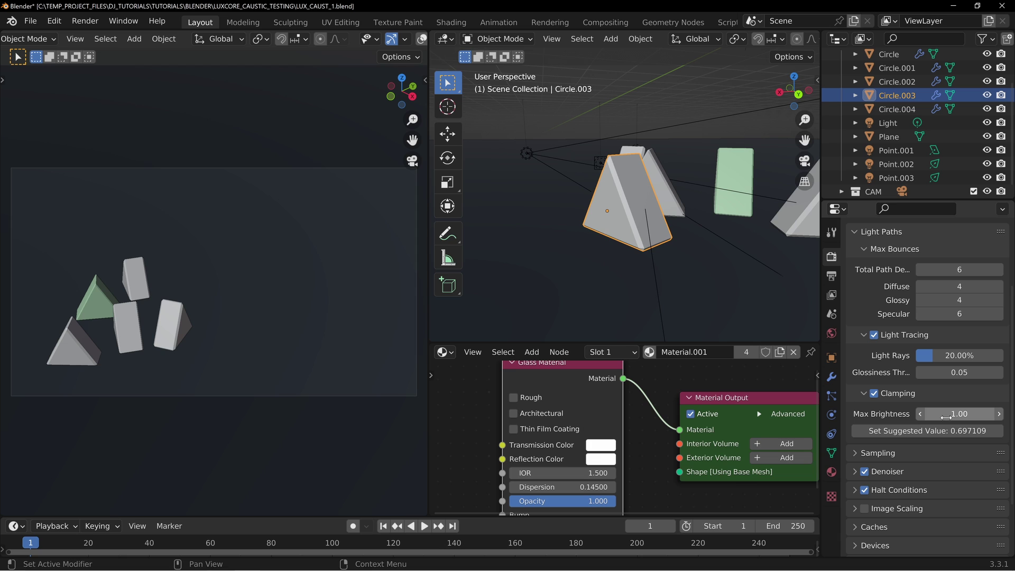
Set the Clamping Max Brightness to 10, preview the rendered camera view and return to solid shading
type("10")
key("Return")
key("z")
left_click(226, 146)
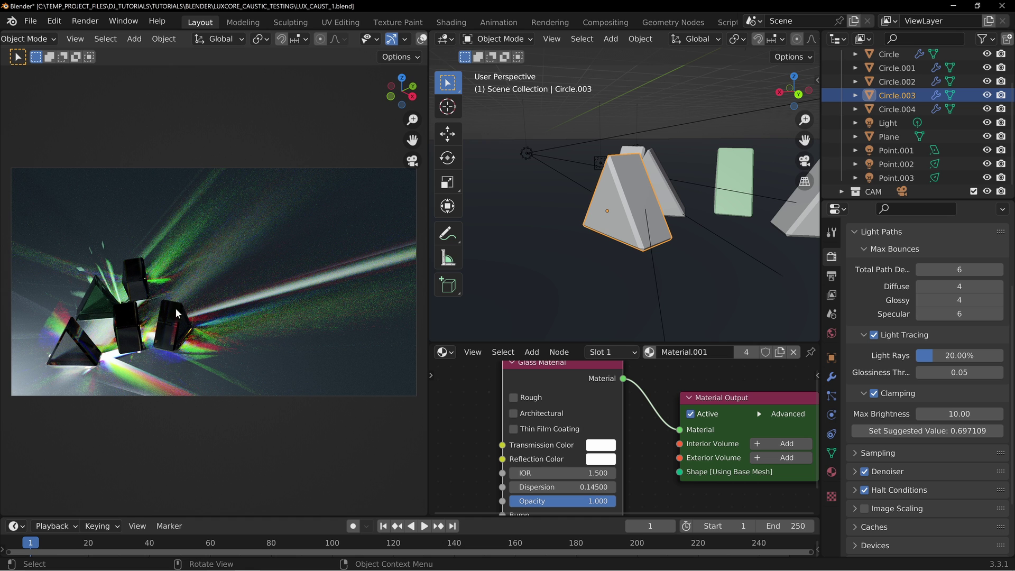
key("z")
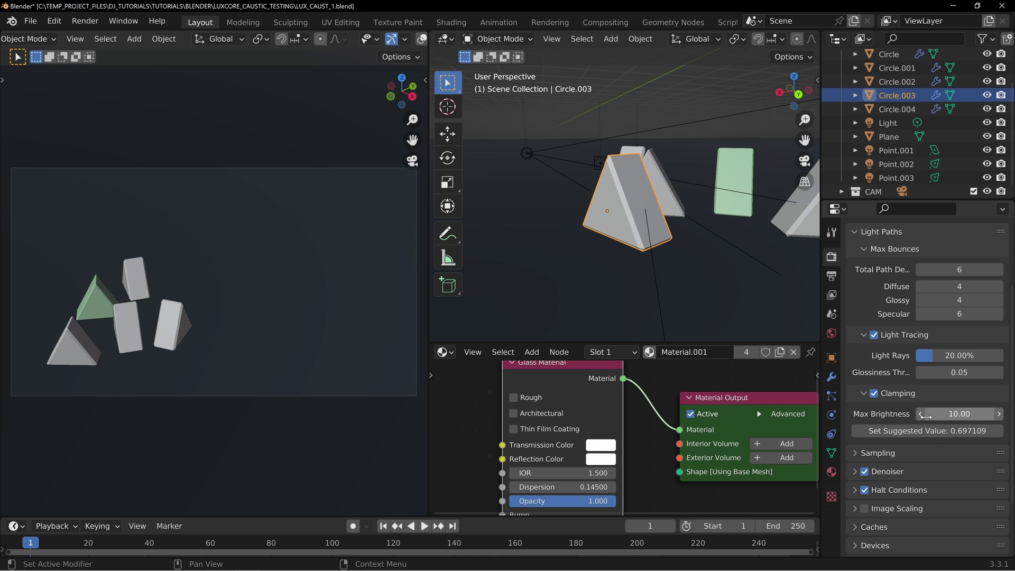
Widen the render properties editor and expand the Sampling settings
left_click_drag(822, 307, 691, 317)
scroll(798, 426, "down", 2)
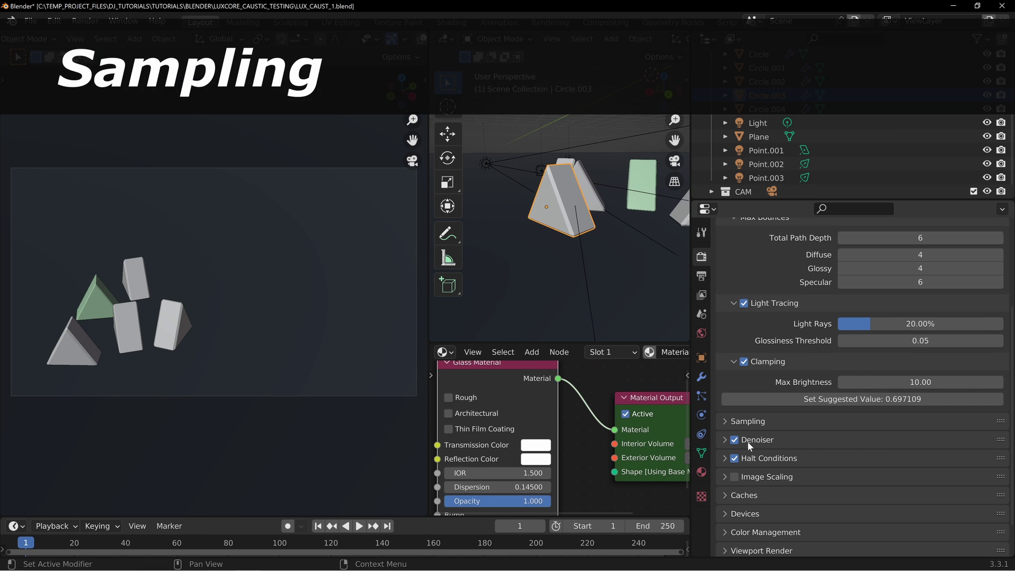
left_click(745, 421)
scroll(761, 455, "down", 6)
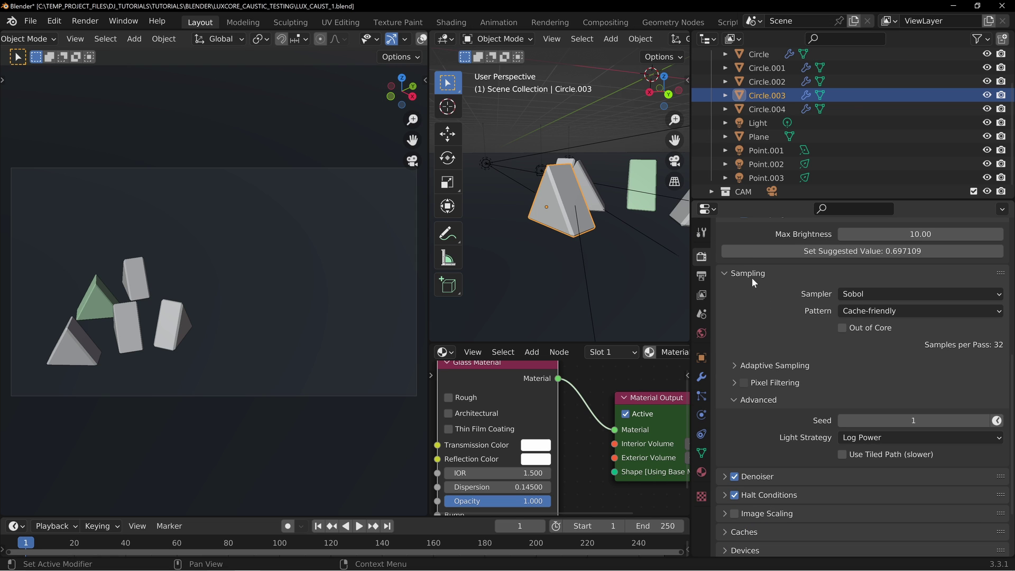
Try the Progressive sampling pattern and switch it back to Cache-friendly
left_click(884, 312)
left_click(867, 331)
left_click(886, 312)
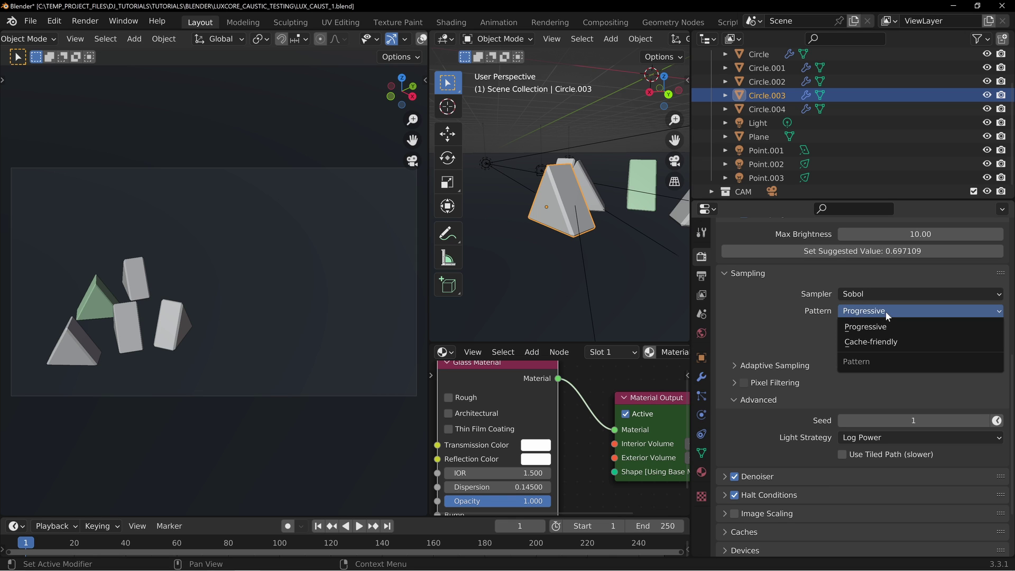
left_click(865, 344)
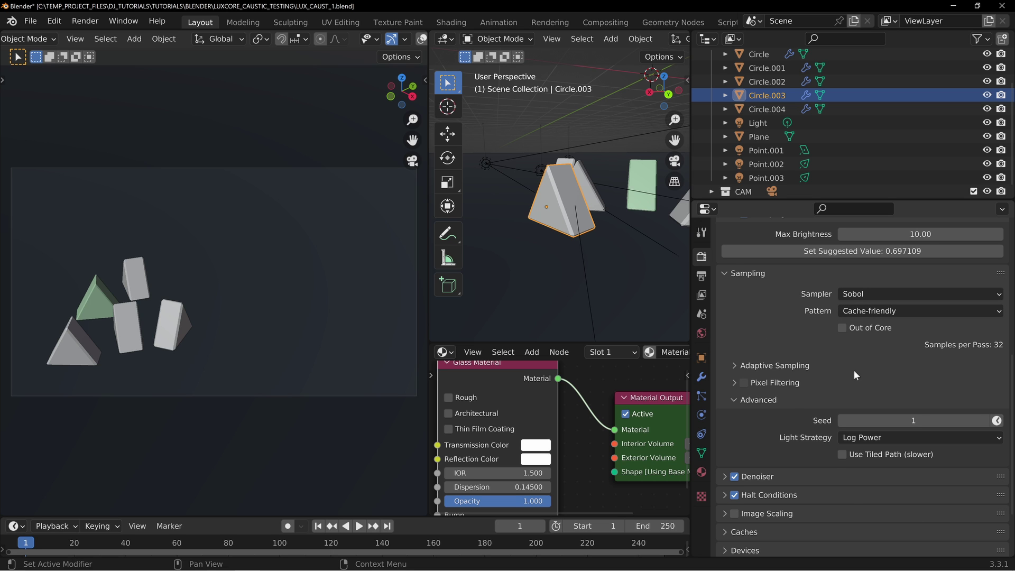
Expand the Adaptive Sampling settings and examine the strength, warmup and test step options
scroll(844, 343, "down", 2)
left_click(846, 313)
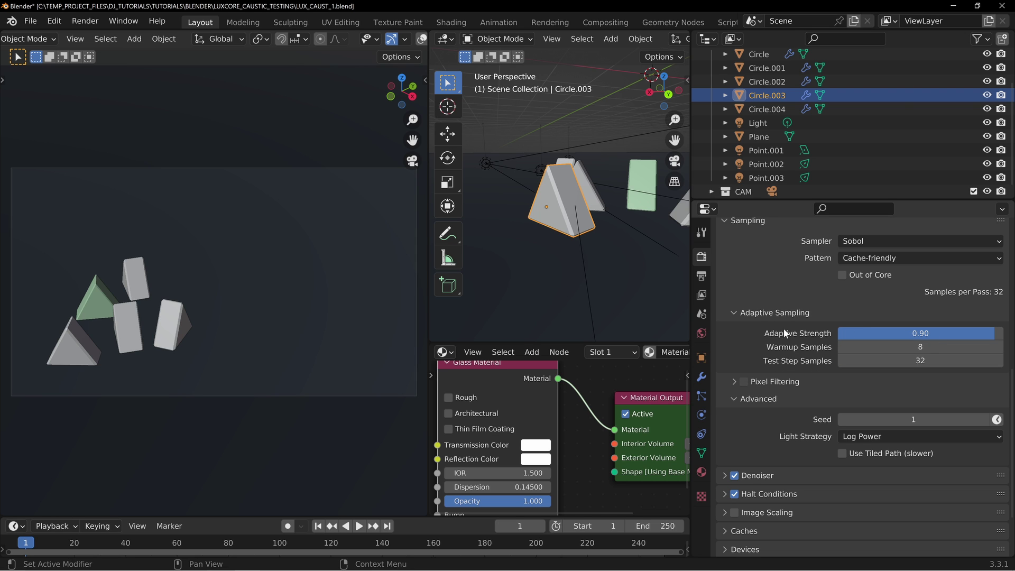
scroll(788, 326, "down", 1)
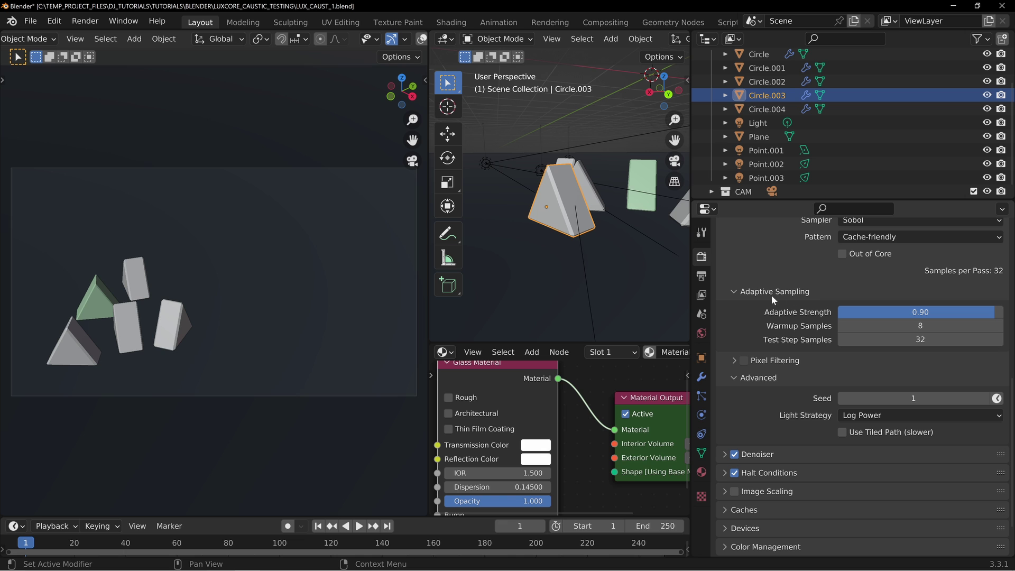
left_click(804, 293)
left_click(801, 293)
Examine the filter type and width options under Pixel Filtering and collapse them again
scroll(805, 297, "down", 1)
left_click(733, 340)
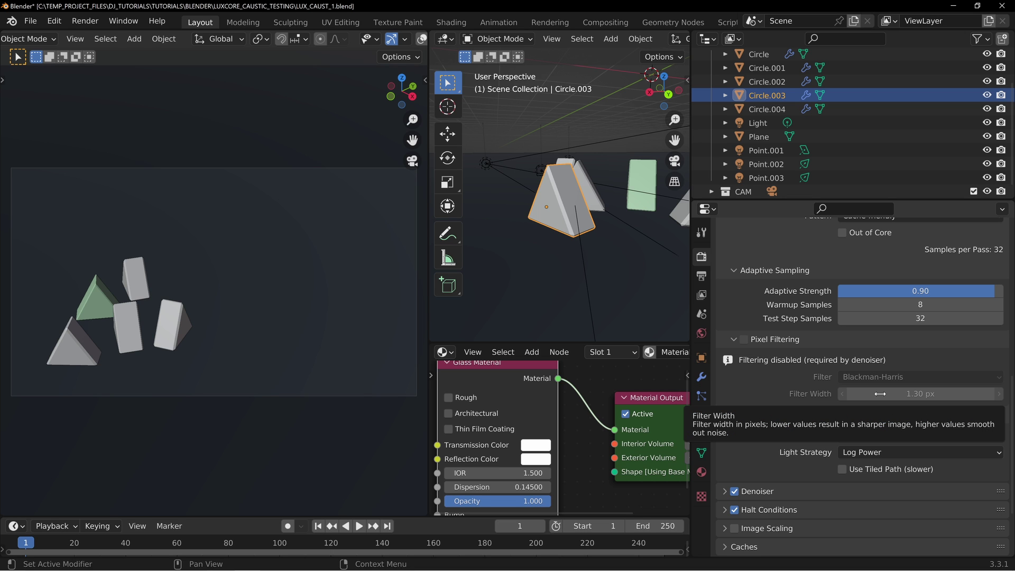
left_click(783, 347)
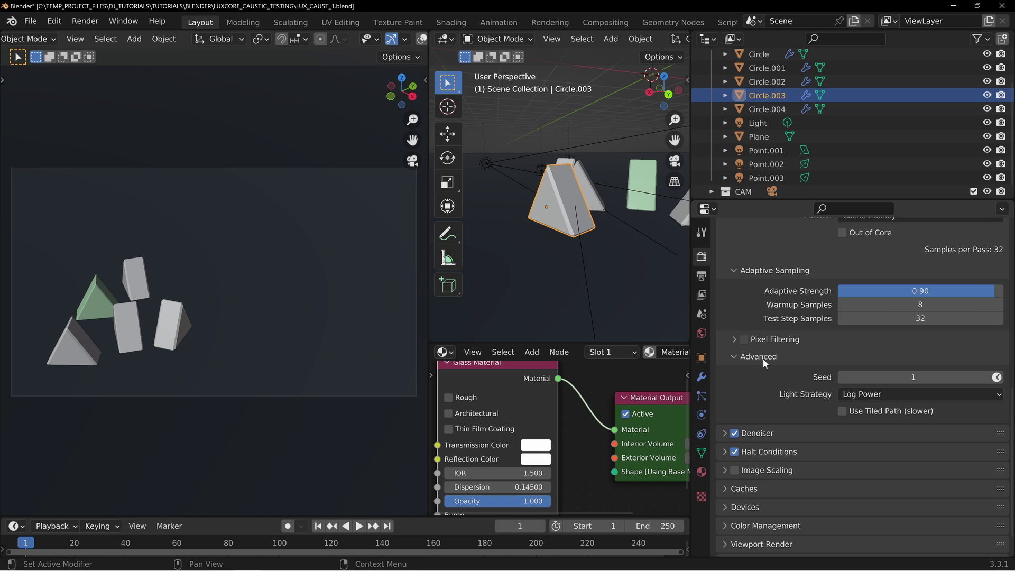
Turn on seed animation in the Advanced sampling settings and turn it off again
left_click(763, 359)
left_click(757, 379)
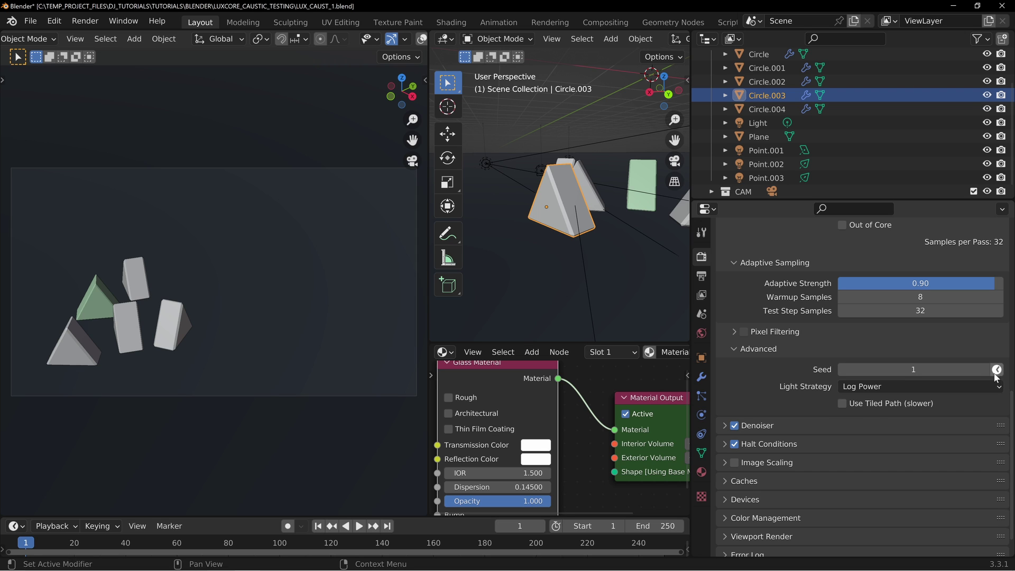
left_click(998, 370)
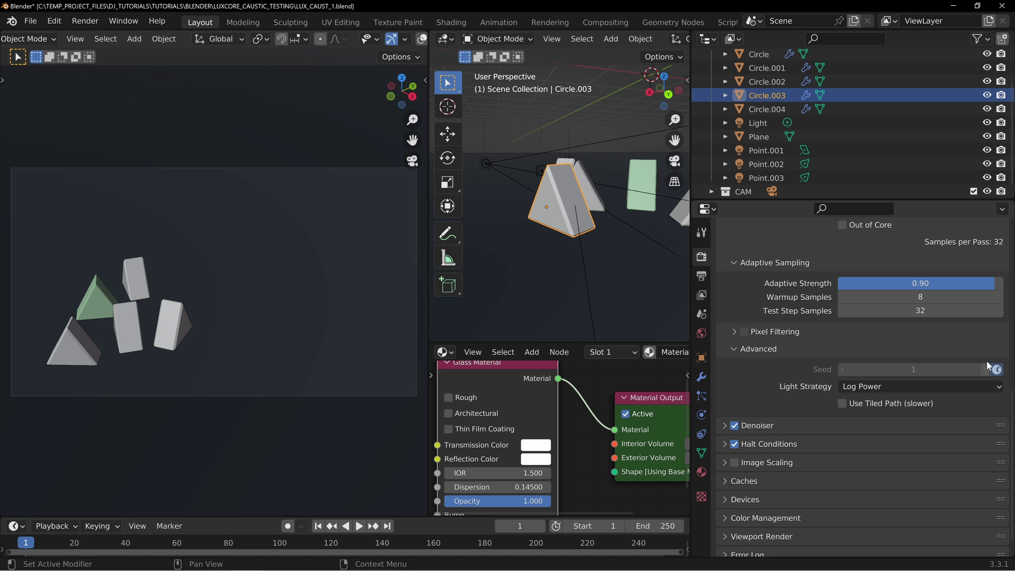
left_click(997, 370)
Collapse the Advanced sampling settings, expand the Denoiser settings and keep OIDN as the denoiser type
left_click(752, 350)
left_click(757, 382)
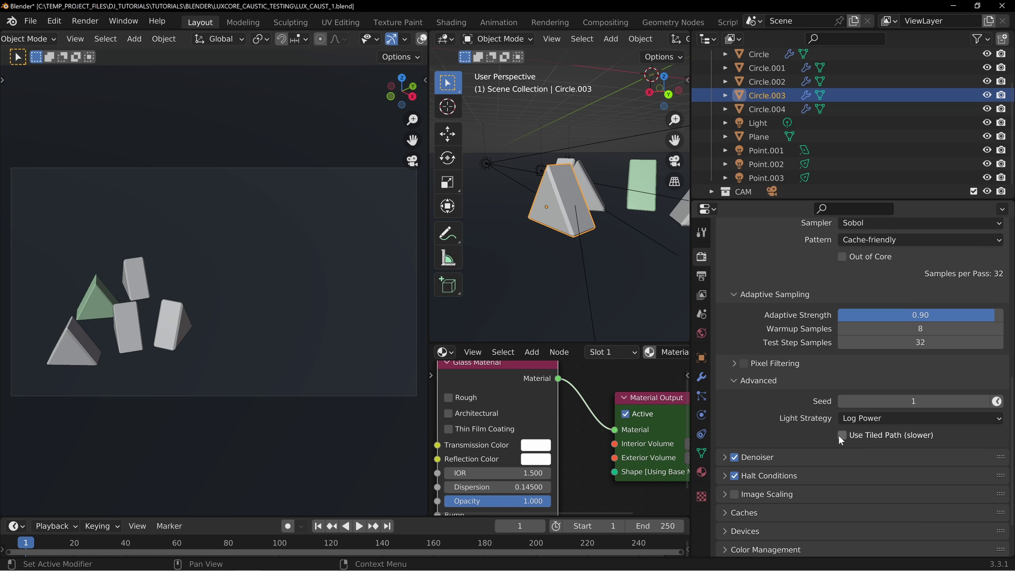
left_click(850, 457, "ctrl")
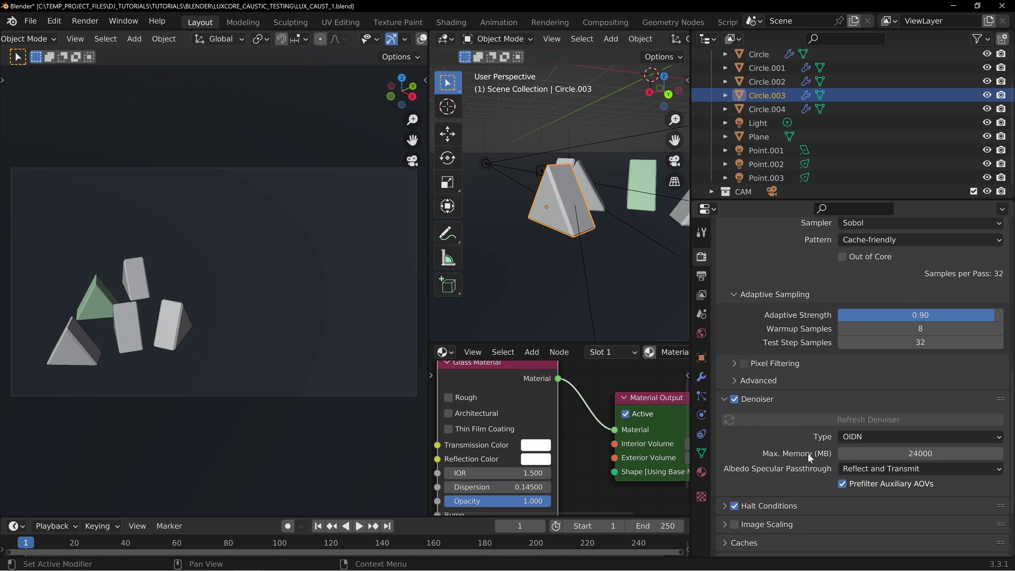
scroll(798, 407, "down", 2)
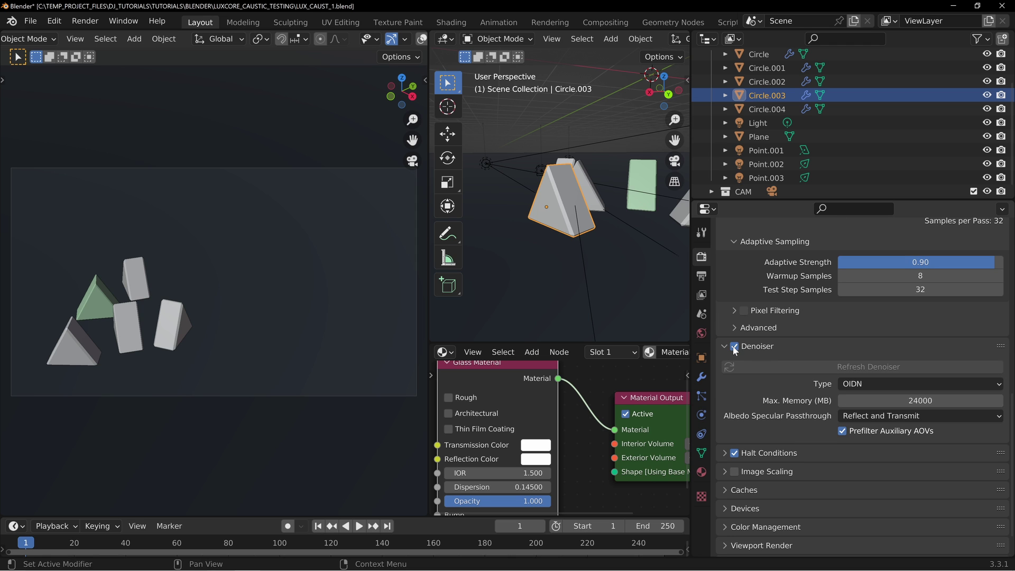
left_click(886, 384)
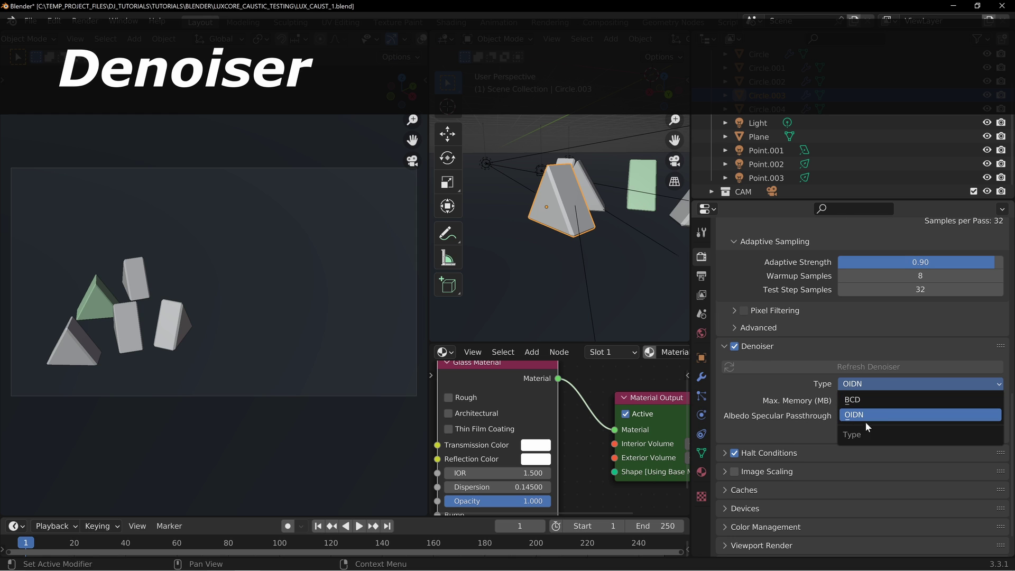
left_click(853, 415)
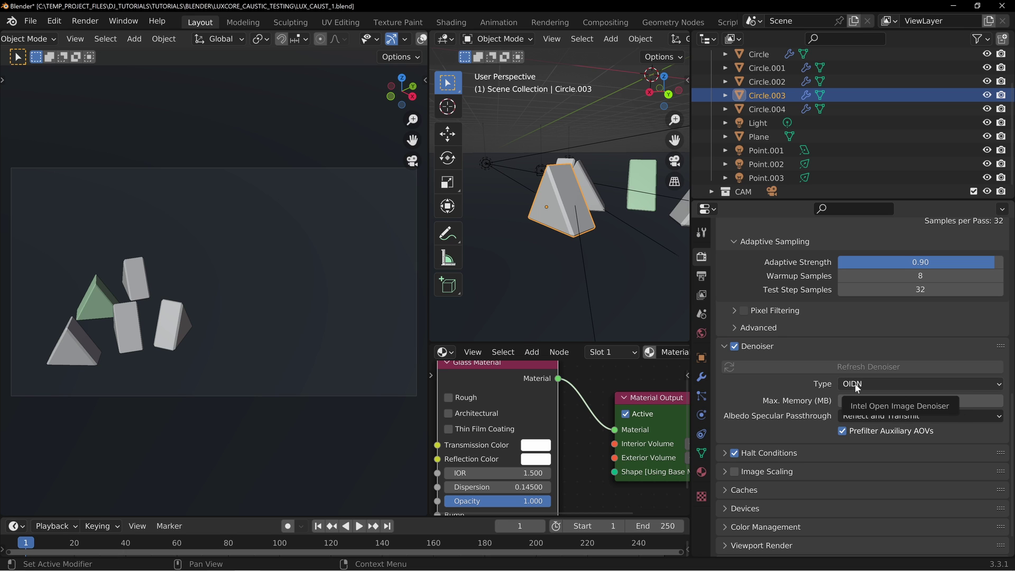
Set the denoiser's Max. Memory to 6000 MB and reset the field to its default value
scroll(912, 380, "down", 1)
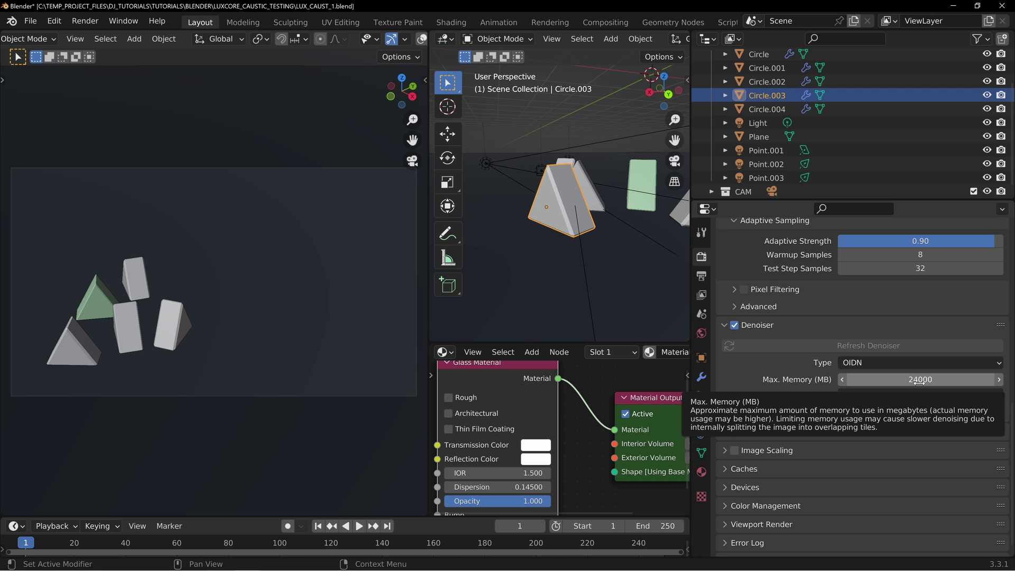
left_click(912, 384)
type("6000")
key("Return")
right_click(929, 376)
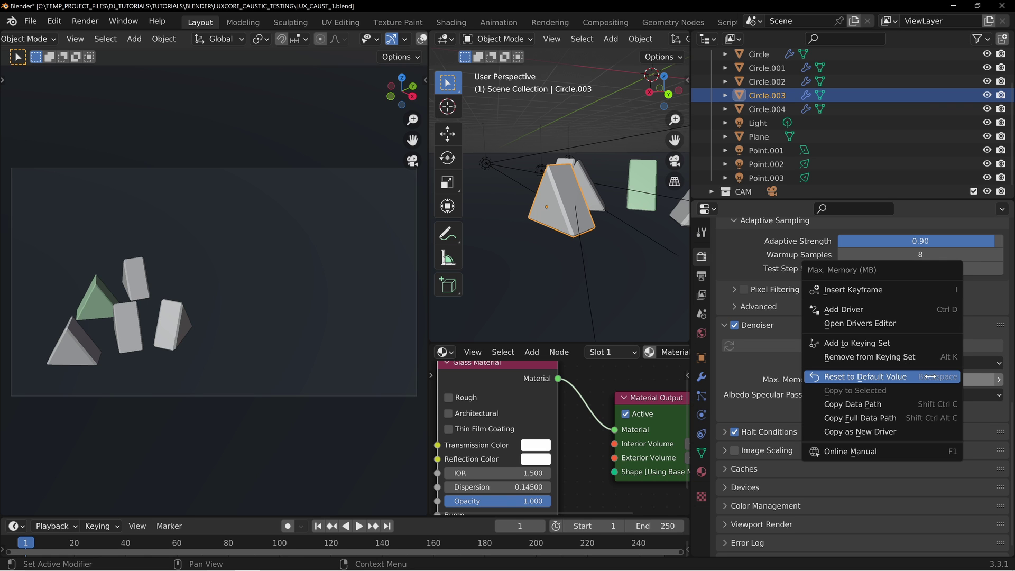
left_click(930, 377)
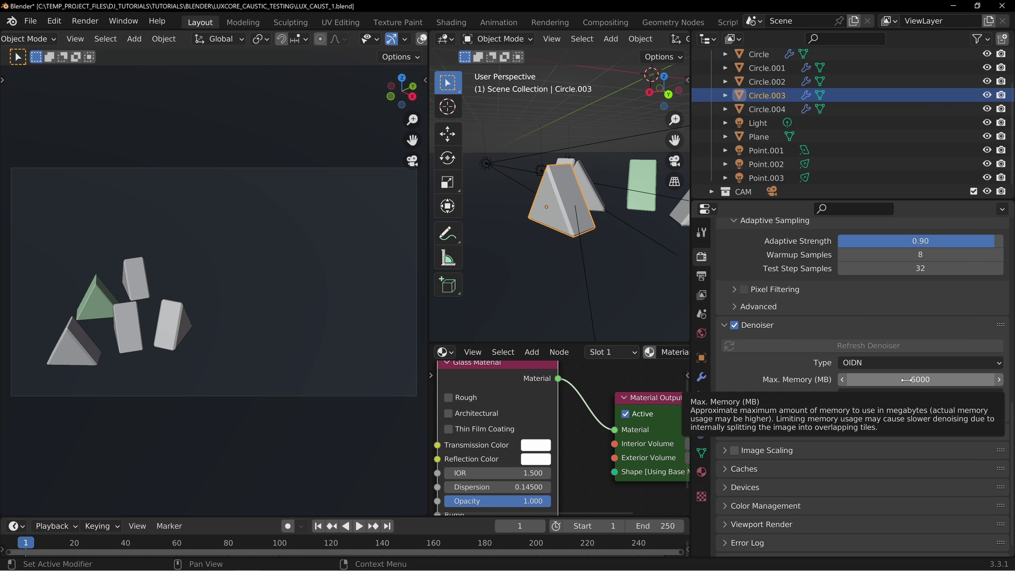
Collapse the Denoiser settings and expand the Halt Conditions settings
left_click(761, 326)
left_click(762, 419)
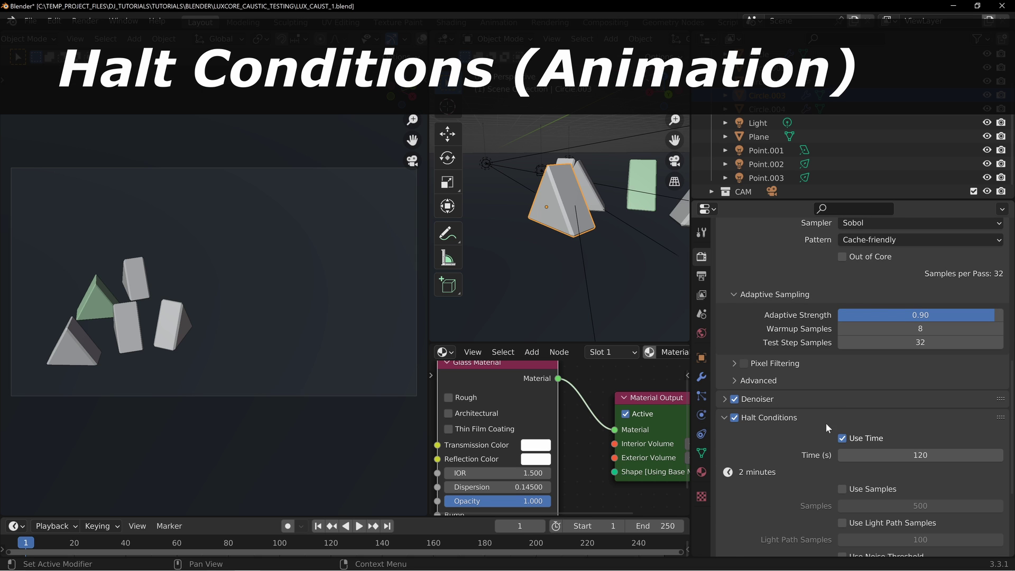
scroll(808, 439, "down", 3)
scroll(783, 431, "down", 1)
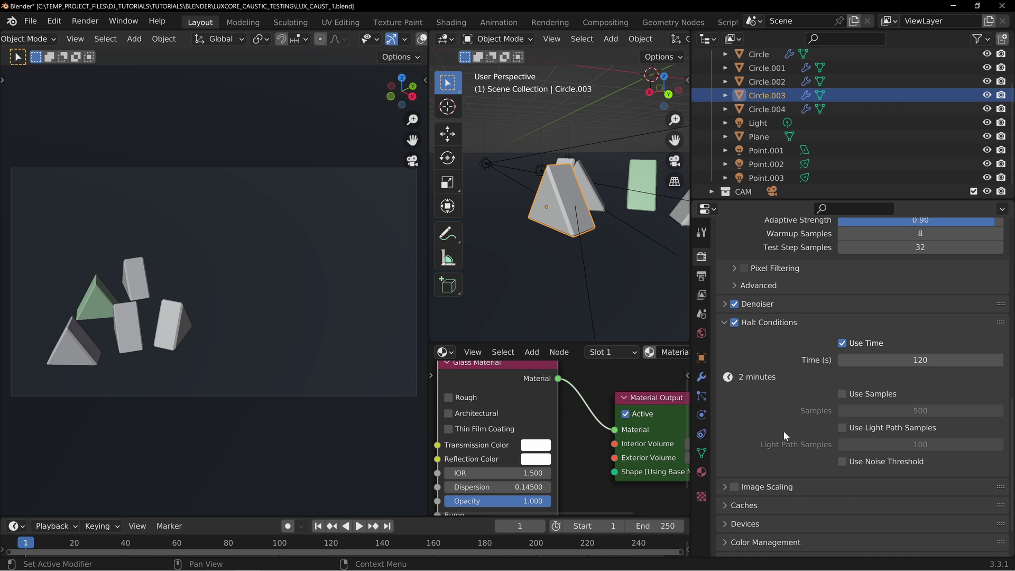
Disable Halt Conditions, widen the camera viewport slightly and enable Halt Conditions again
left_click(735, 323)
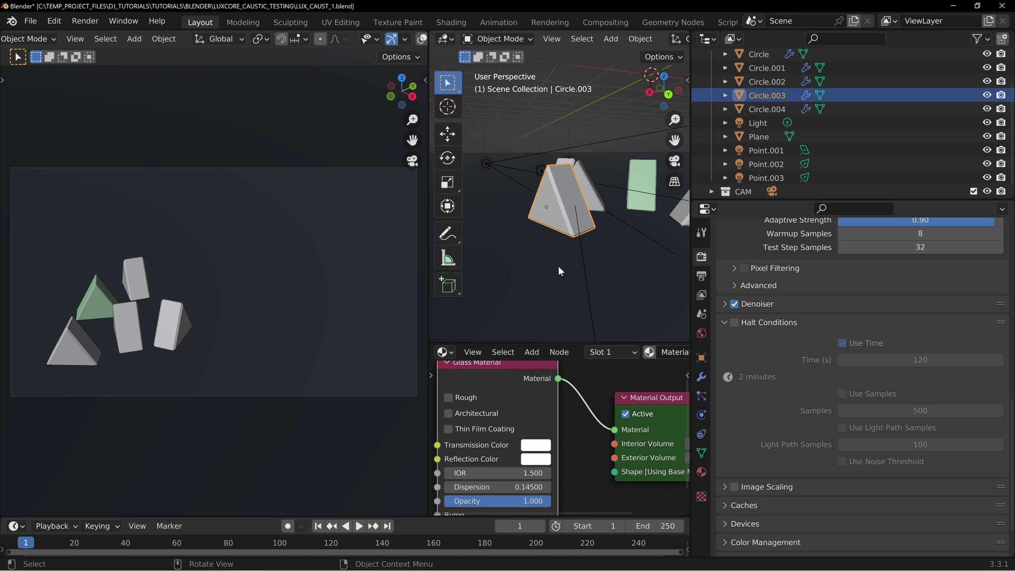
left_click_drag(428, 310, 458, 310)
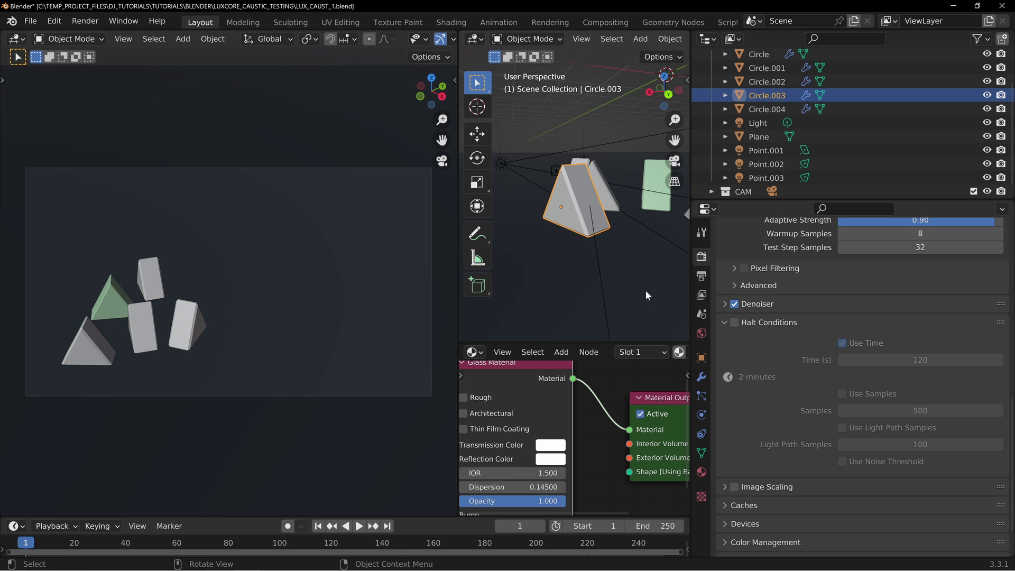
left_click(736, 324)
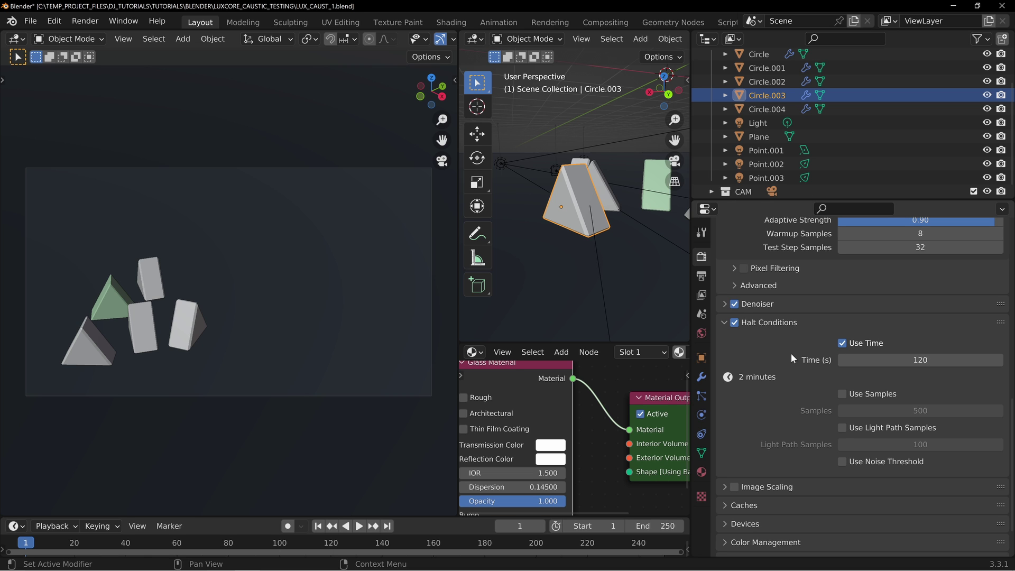
Widen the render properties further and set the Use Time halt condition to 60*2, giving 120 seconds
left_click_drag(692, 288, 574, 288)
left_click(772, 344)
left_click(772, 344)
left_click(892, 360)
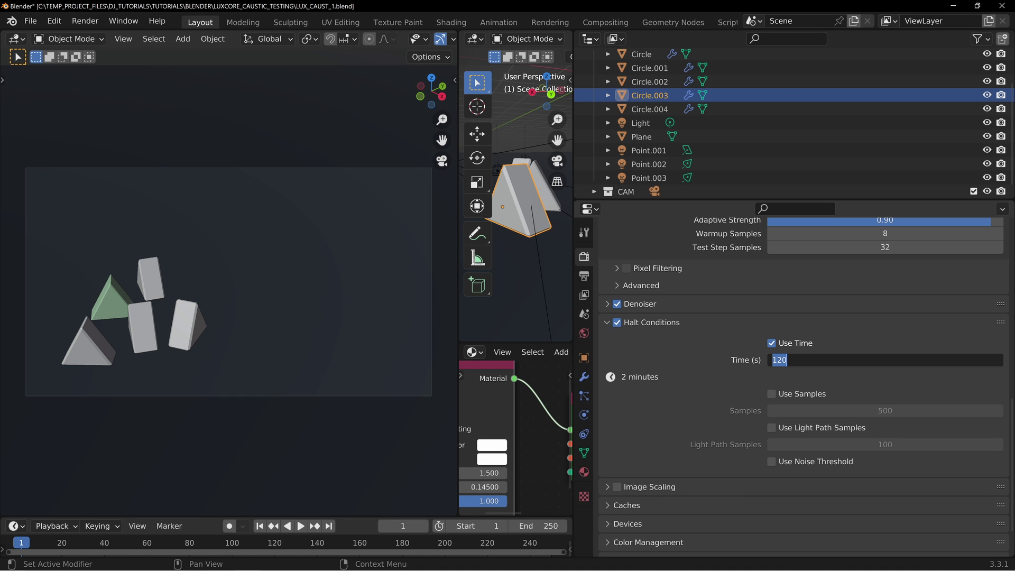
type("60*2")
key("Return")
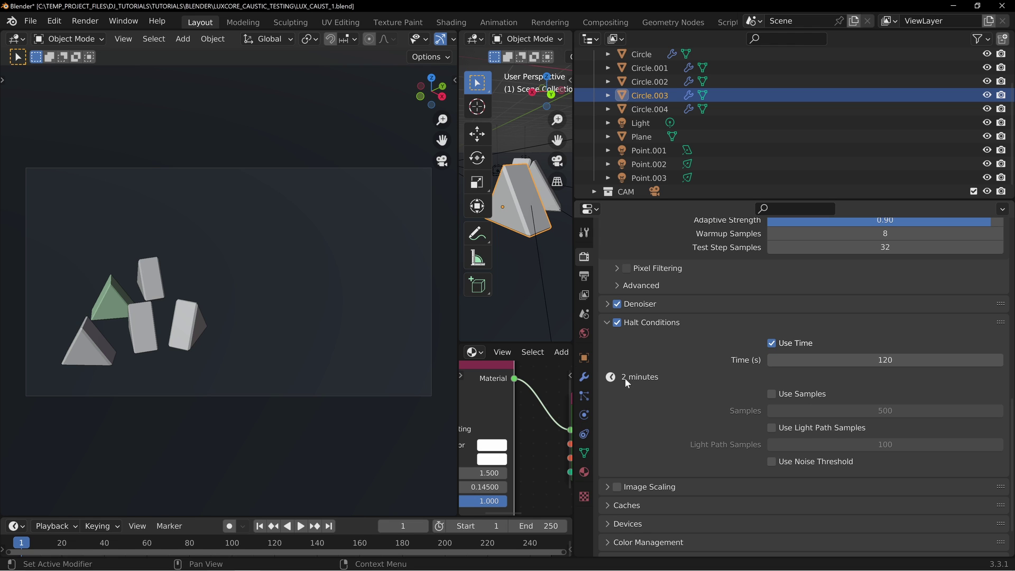
Switch the halt condition from time to samples and set Samples to 32*500, giving 16000
left_click(772, 344)
left_click(774, 377)
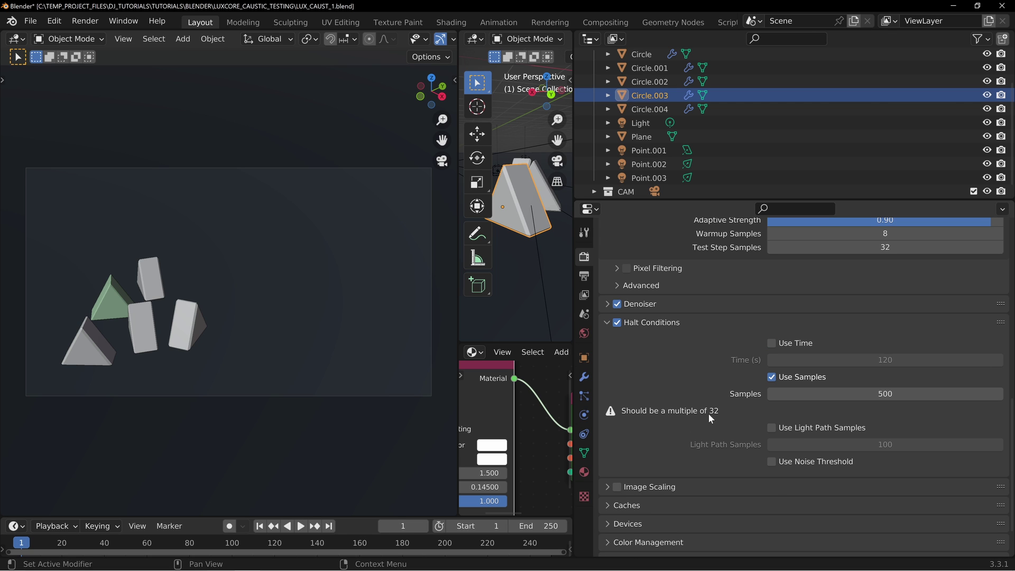
left_click(795, 394)
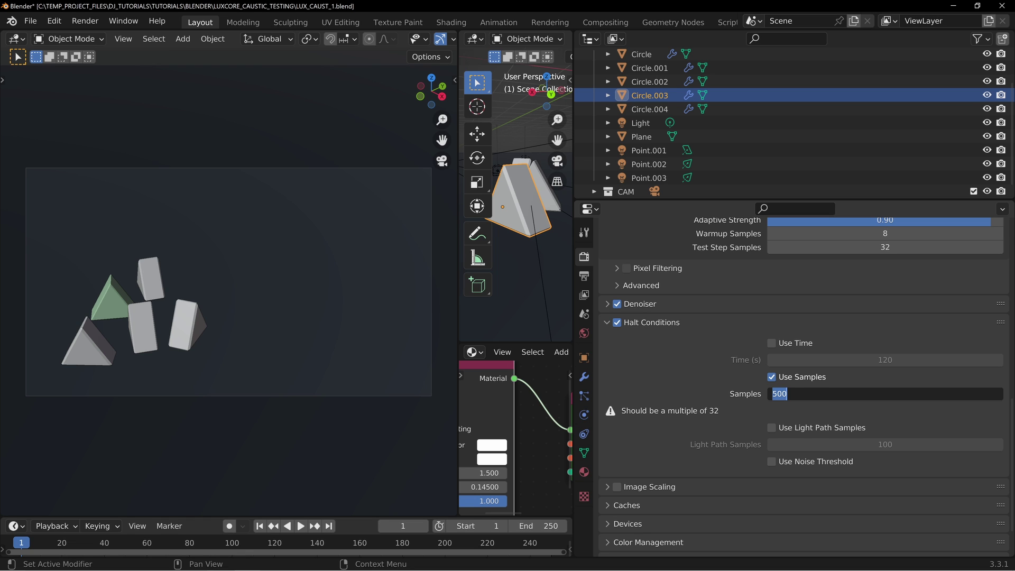
type("32*500")
key("Return")
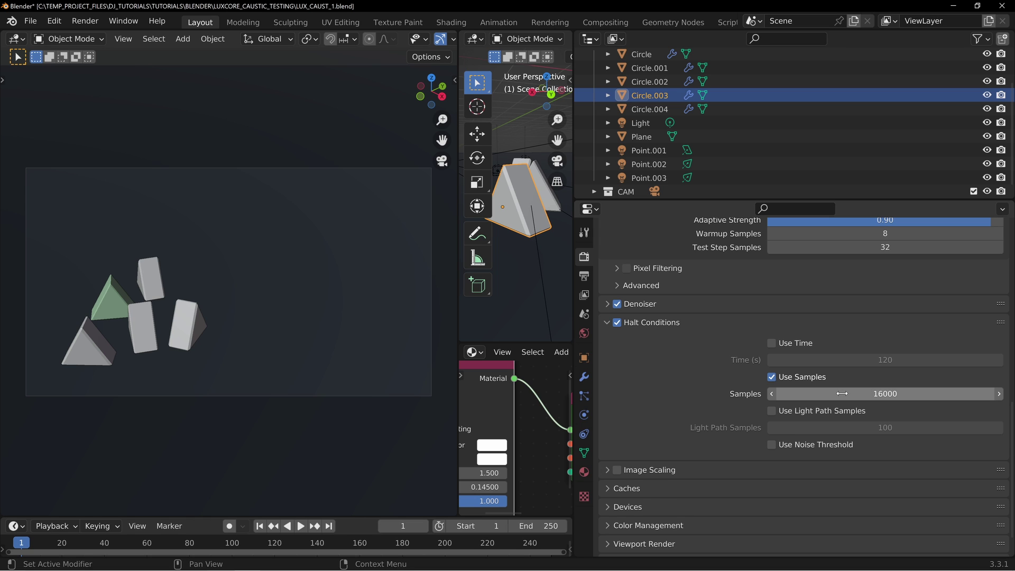
Set the Samples halt condition to 320
left_click(879, 393)
type("320")
key("Return")
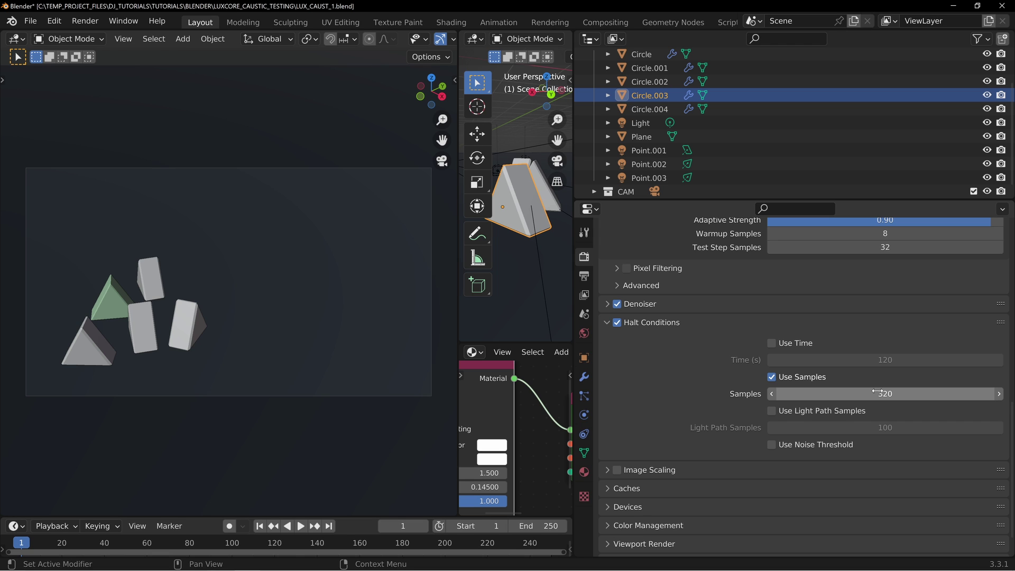
Switch the halt condition from samples to noise threshold, with the Noise Threshold value kept at 5
left_click(772, 377)
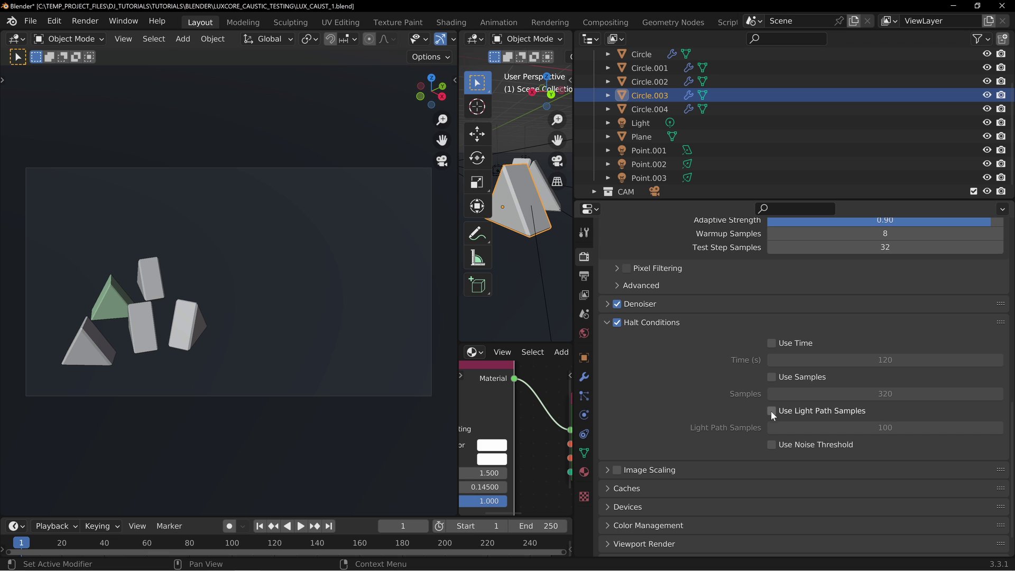
left_click(771, 444)
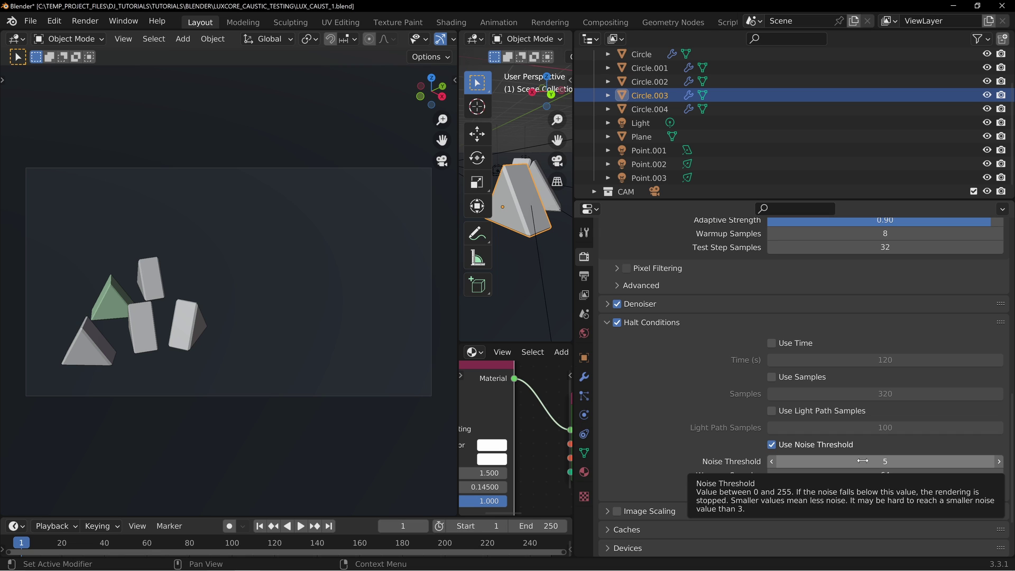
left_click(862, 461)
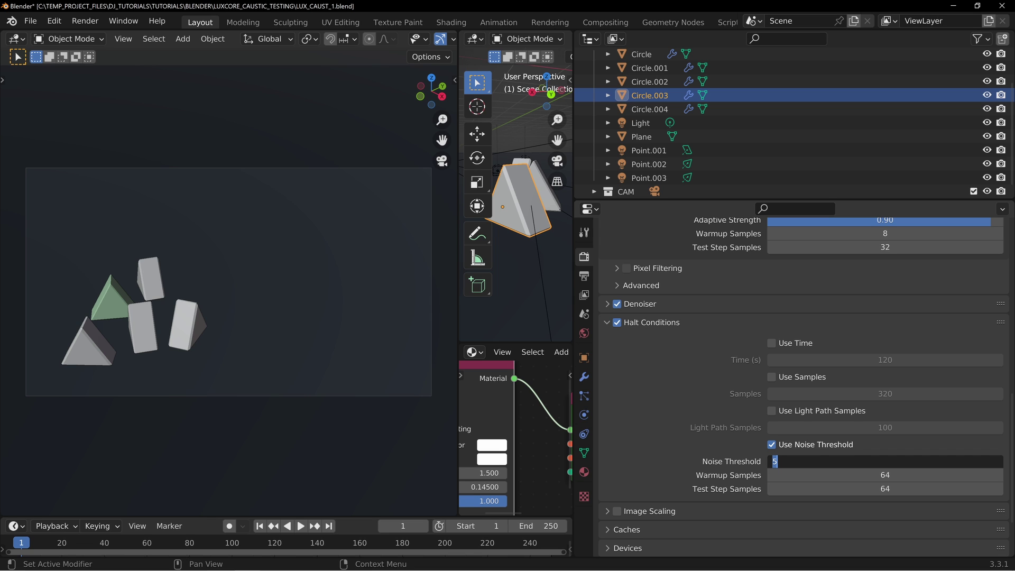
key("Return")
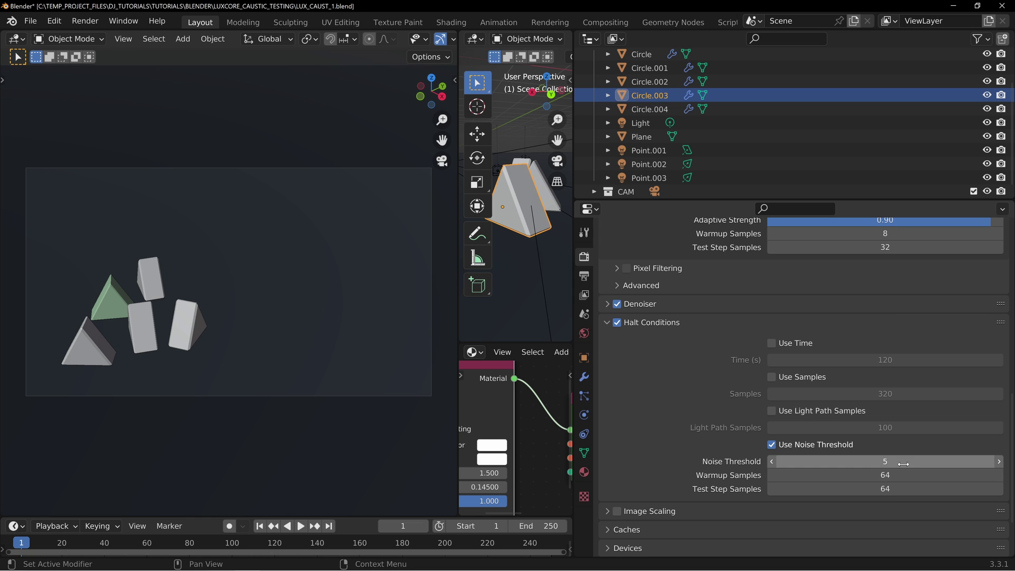
Collapse the Halt Conditions settings and expand the Viewport Render settings
left_click(632, 323)
left_click(626, 509)
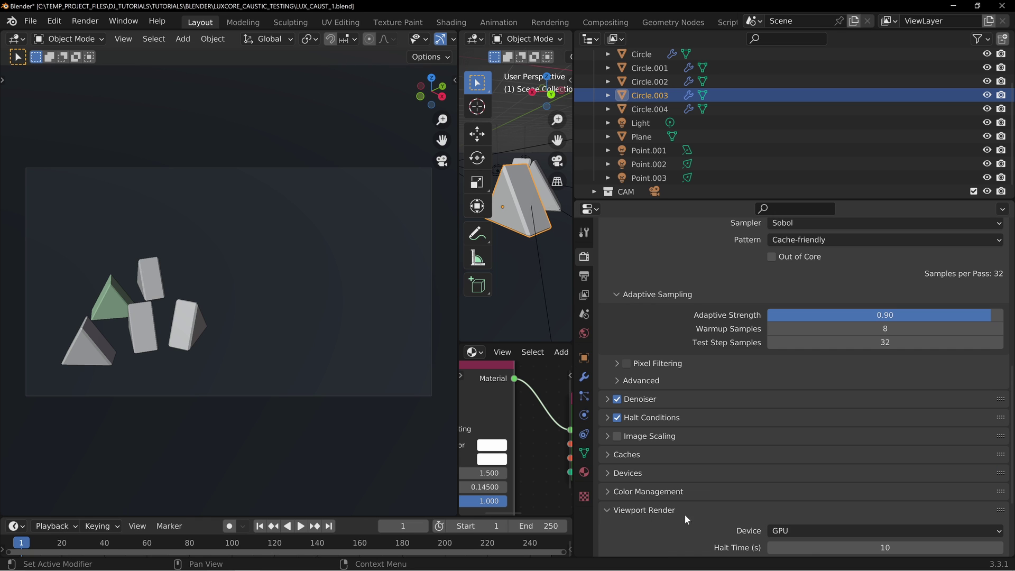
scroll(741, 492, "down", 5)
scroll(860, 470, "down", 1)
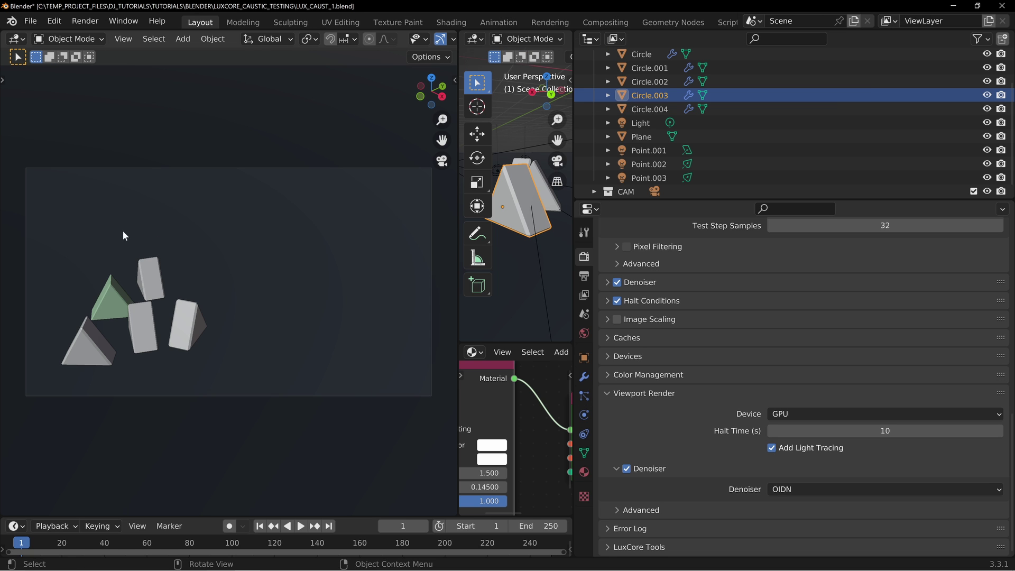
Open the add-on preferences, search for "luxcore" and expand the Render: LuxCore details
left_click(60, 23)
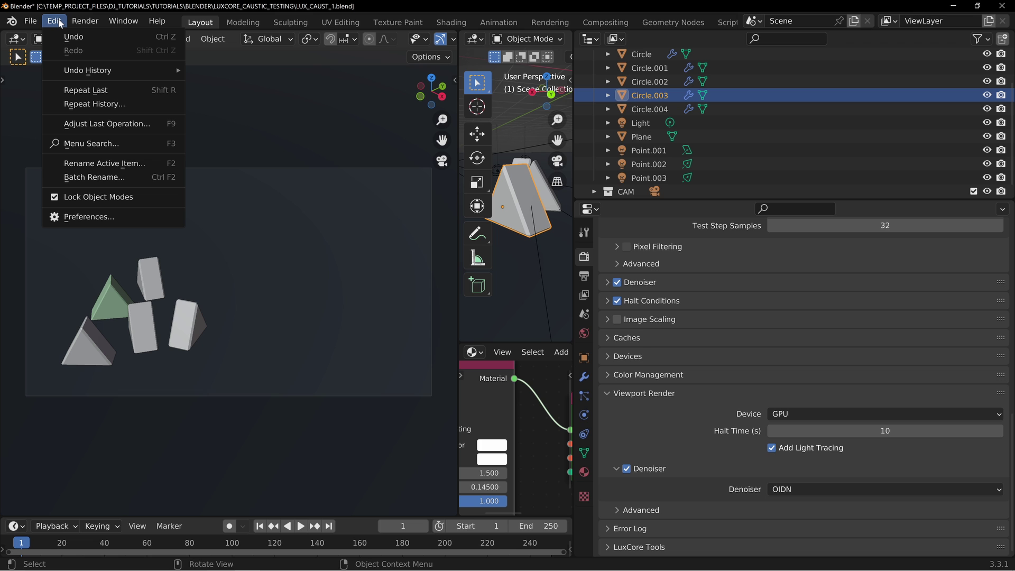
left_click(95, 218)
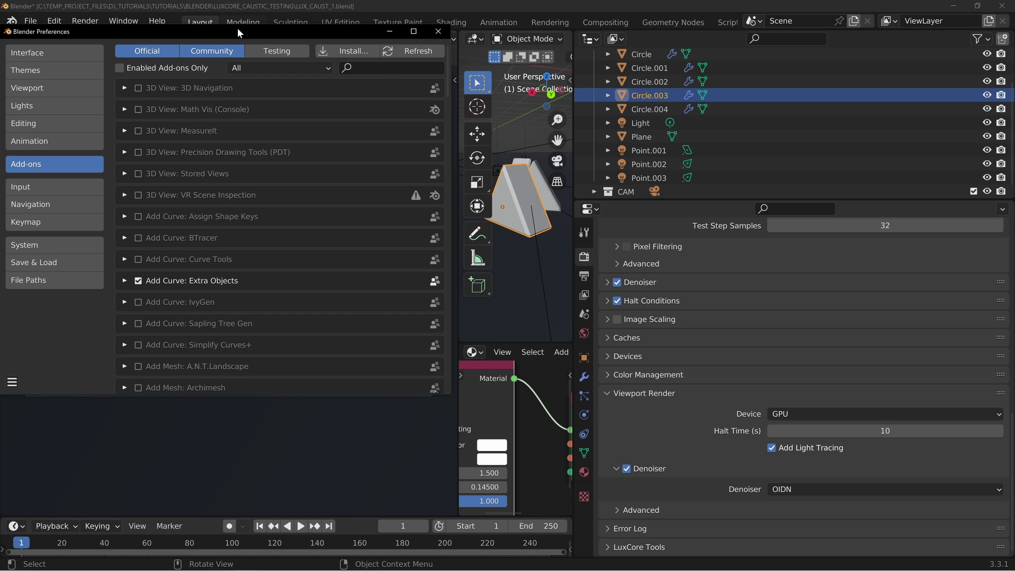
left_click(580, 85)
type("luxcore")
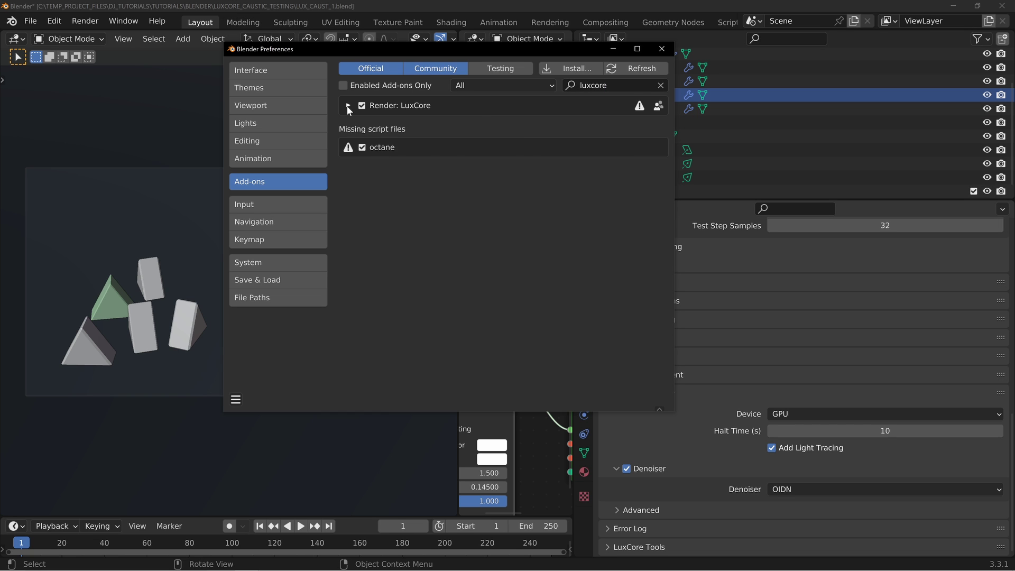
left_click(347, 106)
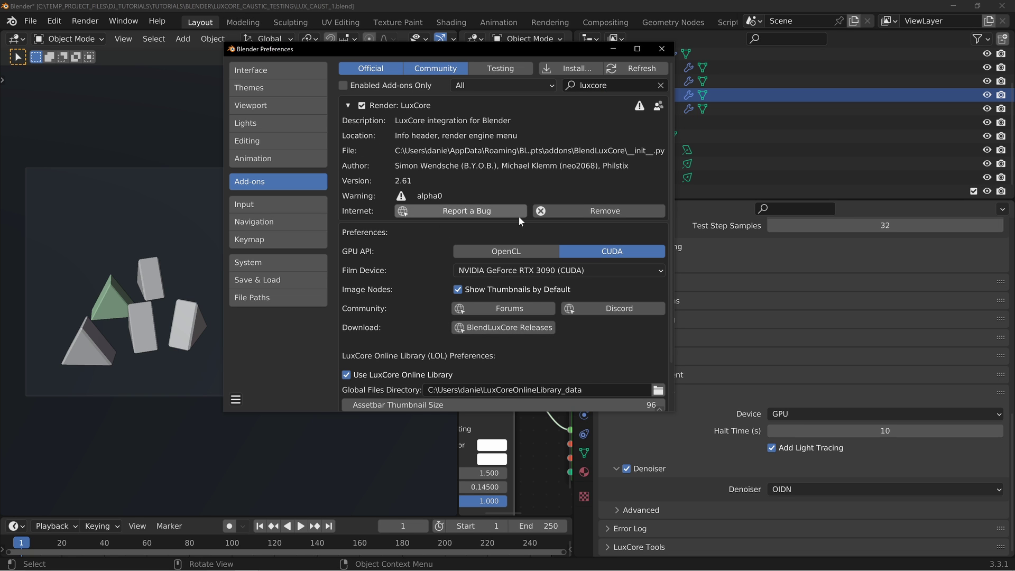
Inspect the Film Device choices of the LuxCore add-on and leave the preferences without changing them
scroll(524, 253, "down", 1)
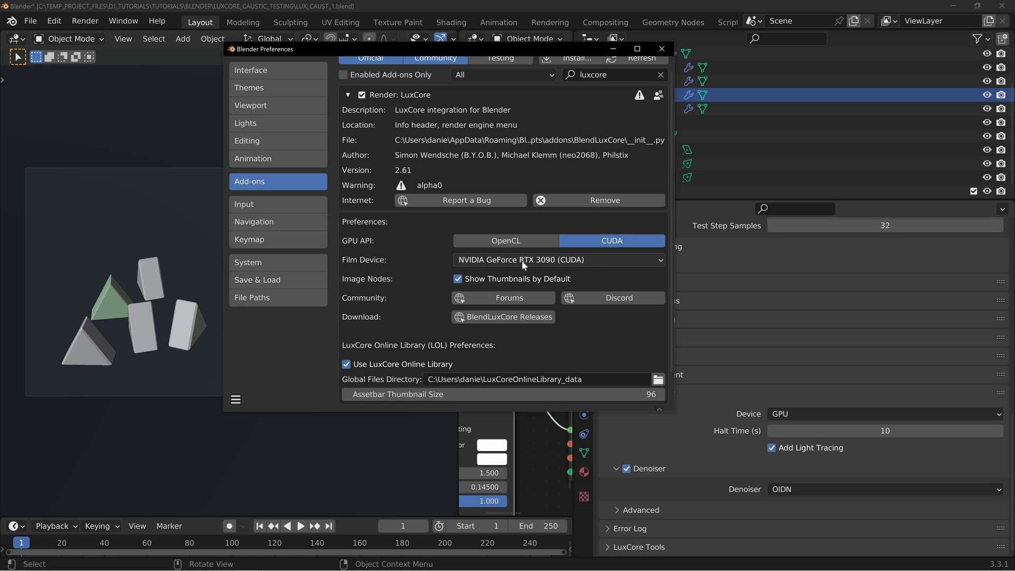
left_click(563, 261)
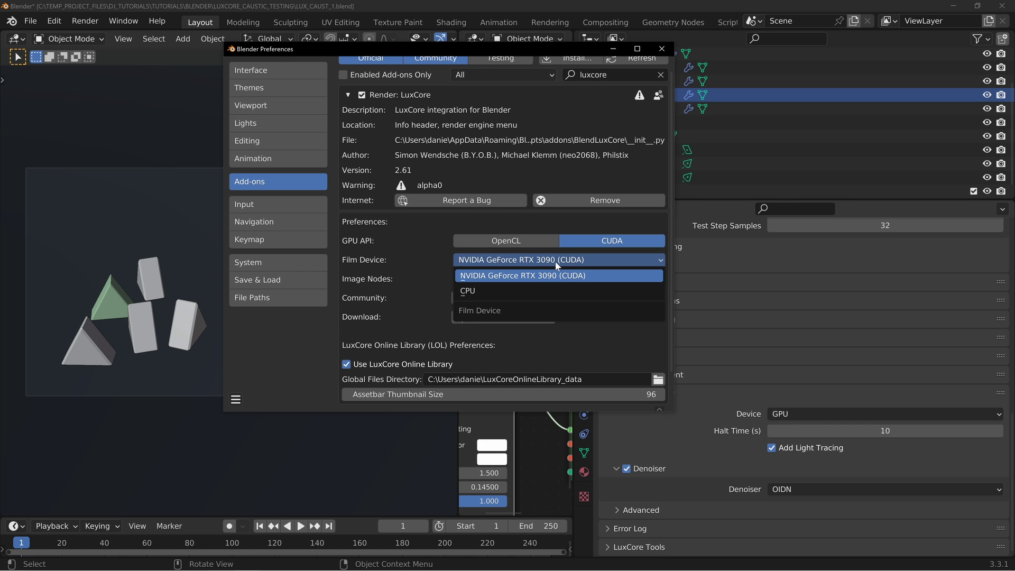
left_click(750, 364)
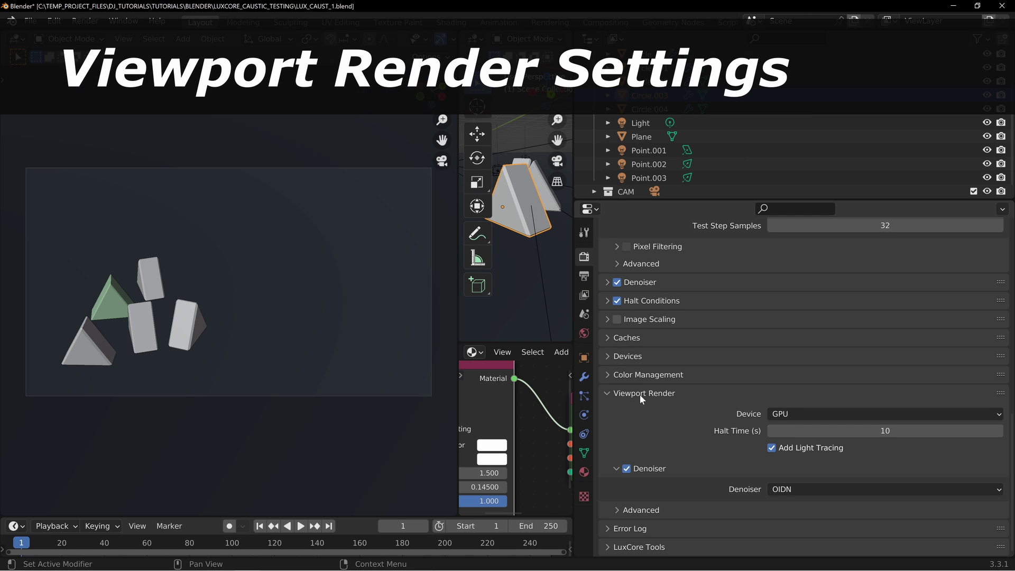
Review the Viewport Render device and Add Light Tracing options and the Light Tracing settings under Light Paths
left_click(801, 413)
left_click(782, 446)
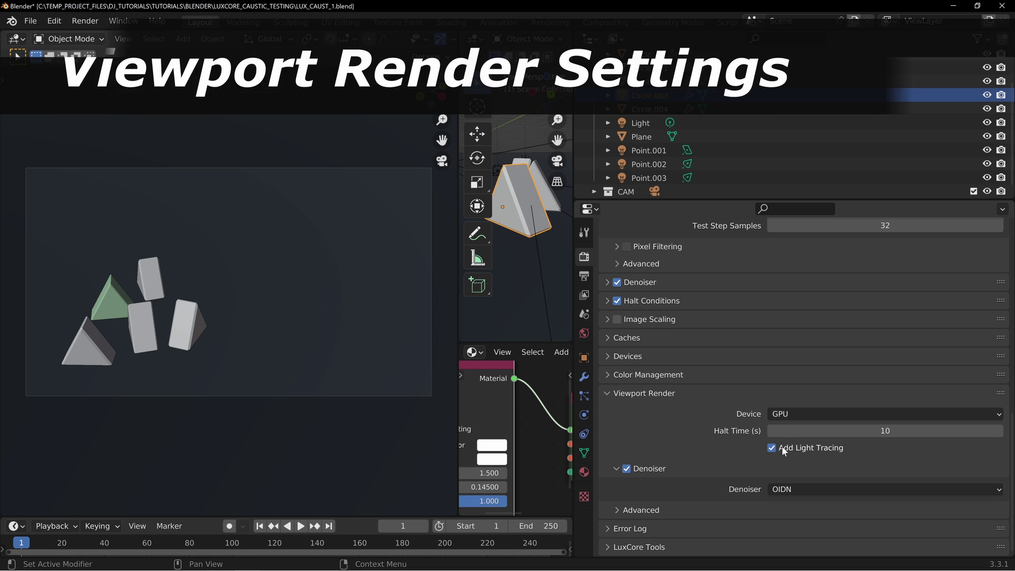
scroll(685, 369, "up", 8)
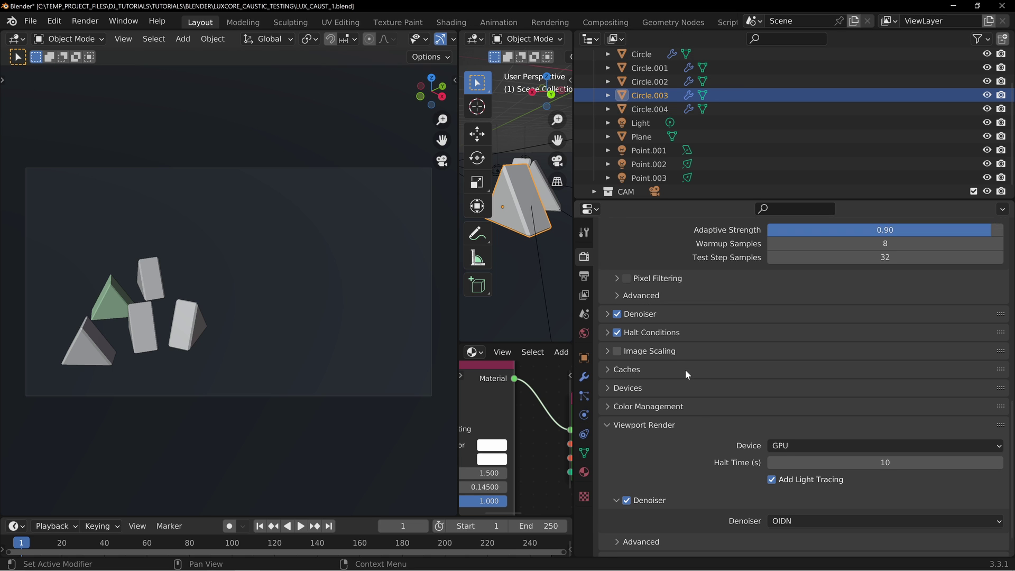
scroll(691, 370, "up", 9)
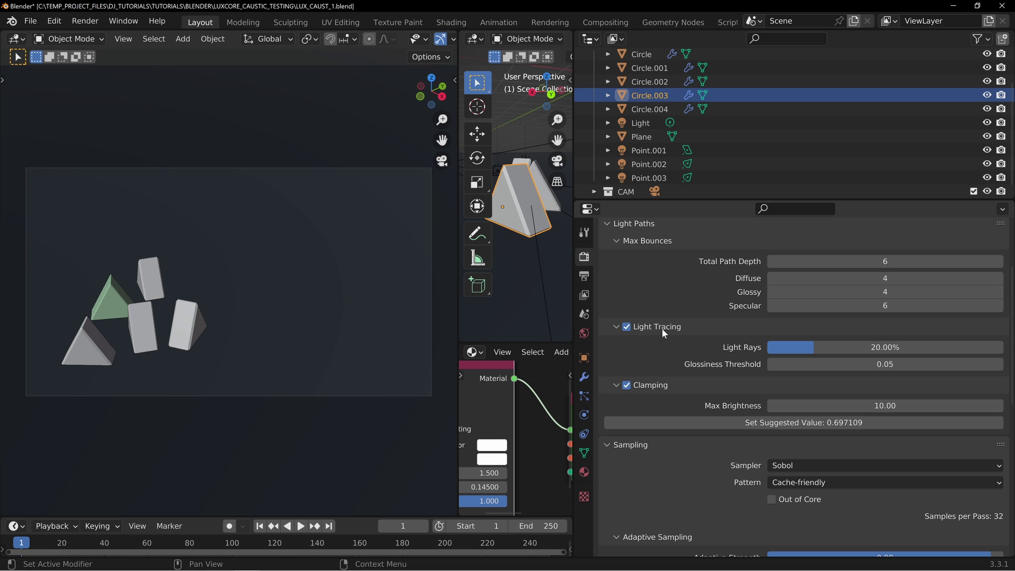
scroll(658, 334, "down", 14)
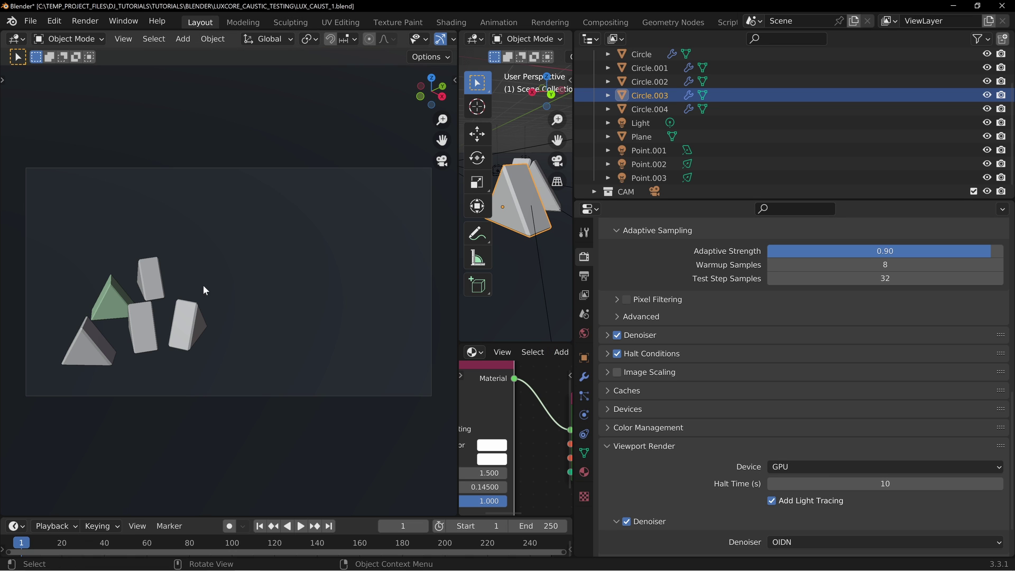
Switch the camera viewport to rendered shading to preview the prism caustics
key("z")
left_click(343, 259)
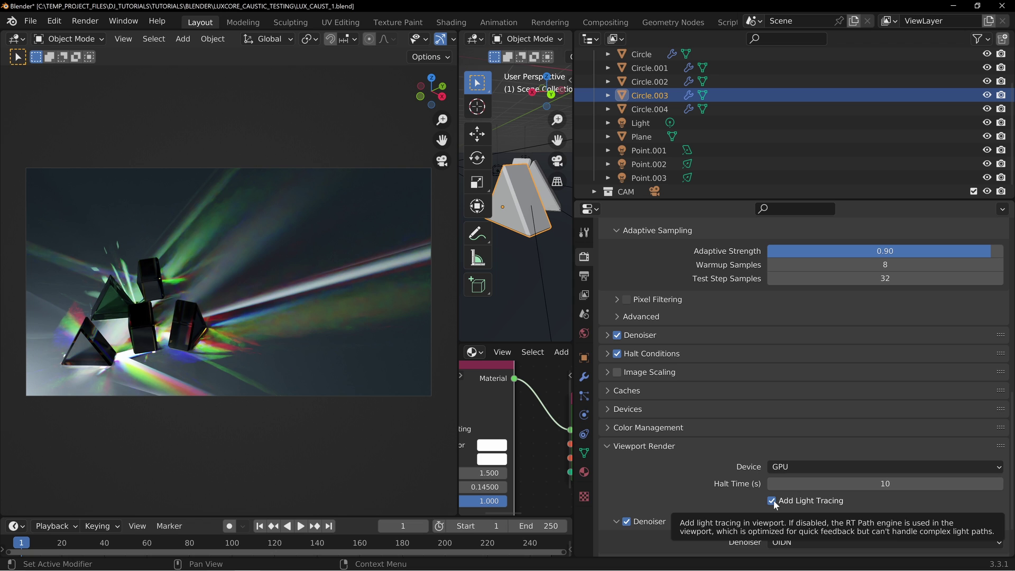
scroll(747, 392, "up", 6)
scroll(738, 417, "down", 3)
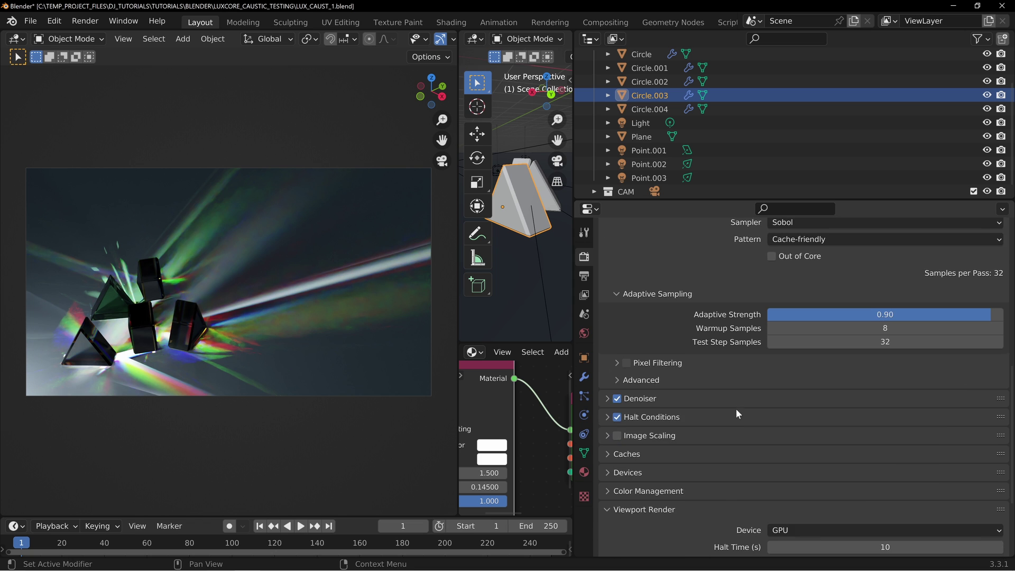
scroll(738, 417, "down", 5)
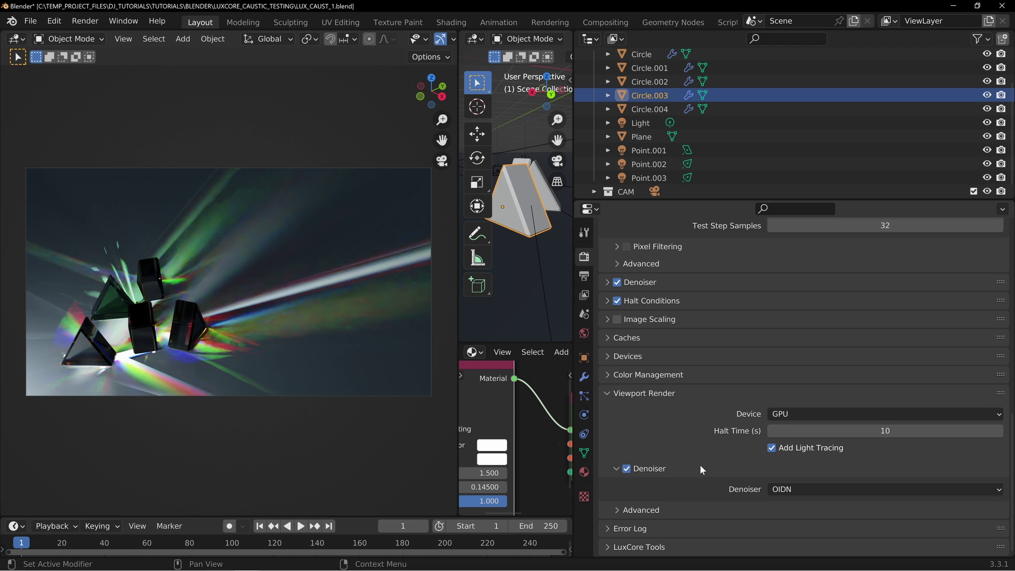
Choose OIDN as the viewport denoiser, collapse its settings and select GPU as the viewport render device
left_click(827, 490)
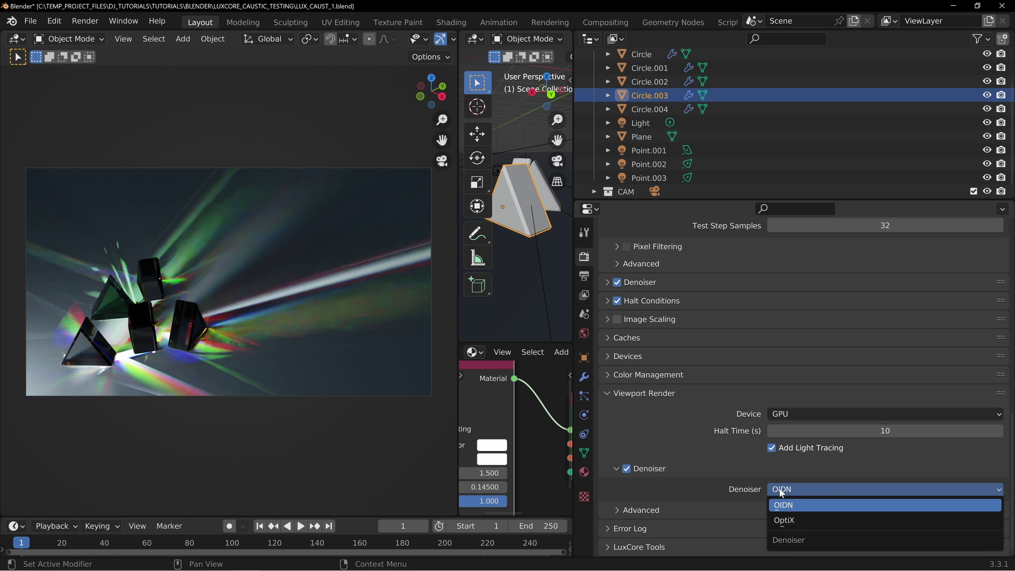
left_click(791, 505)
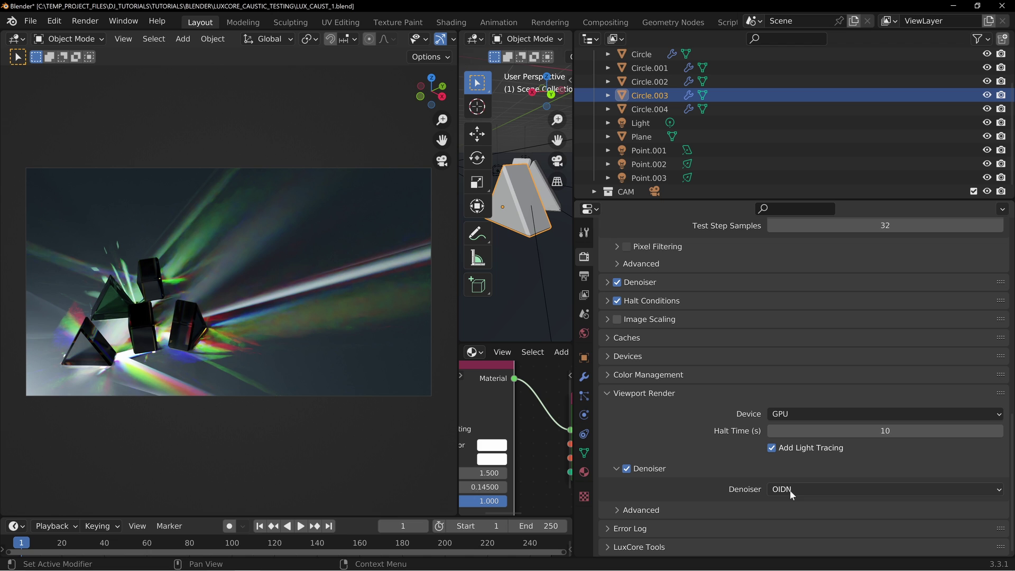
left_click(662, 467)
left_click(800, 436)
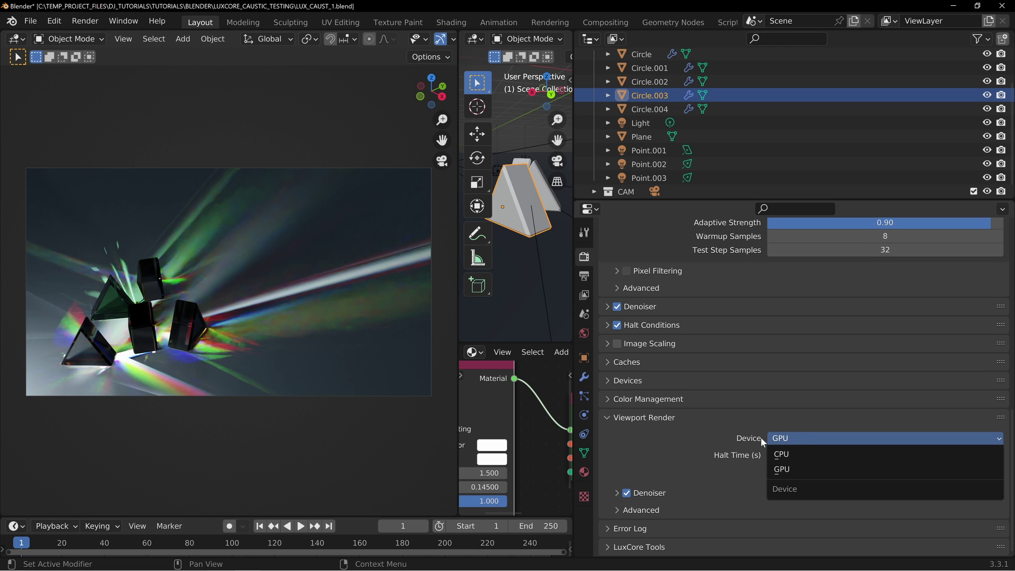
left_click(801, 469)
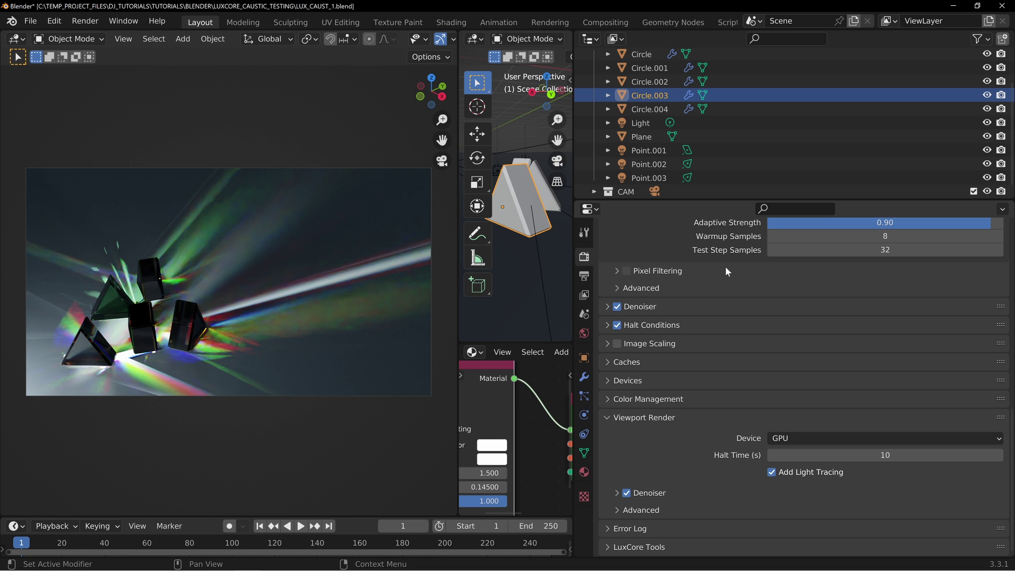
Set the Viewport Render Halt Time to 30 seconds
left_click(642, 326)
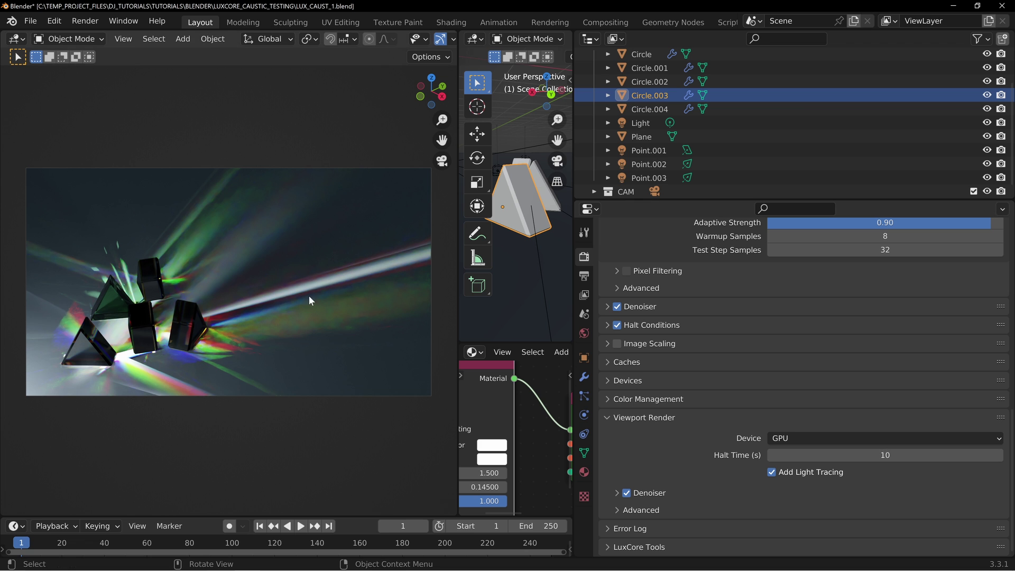
left_click(885, 455)
type("30")
key("Return")
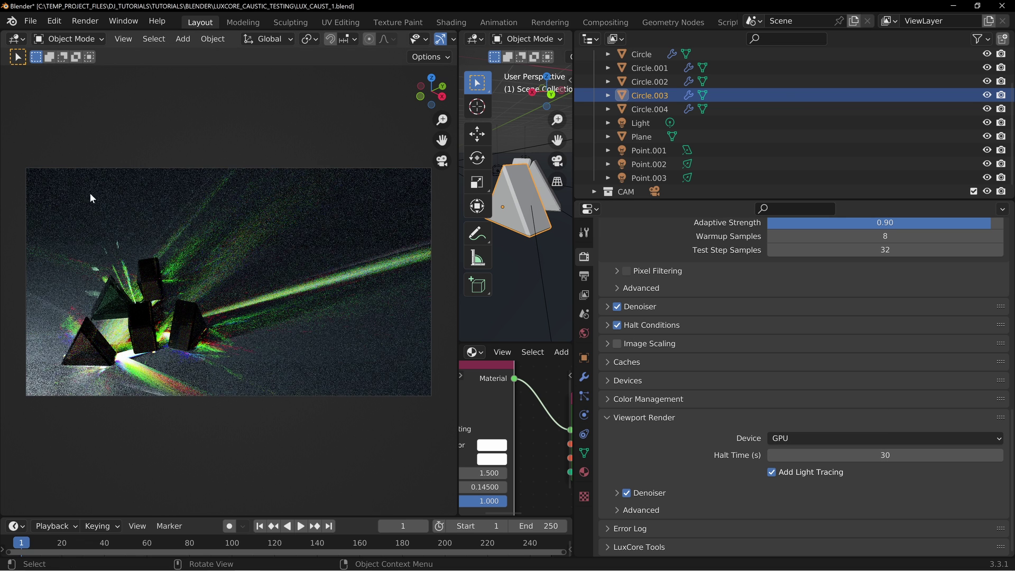
Turn on the camera viewport overlays and hide Point.001, Point.002, Point.003 and Light in the viewports
scroll(420, 40, "down", 4)
left_click(387, 39)
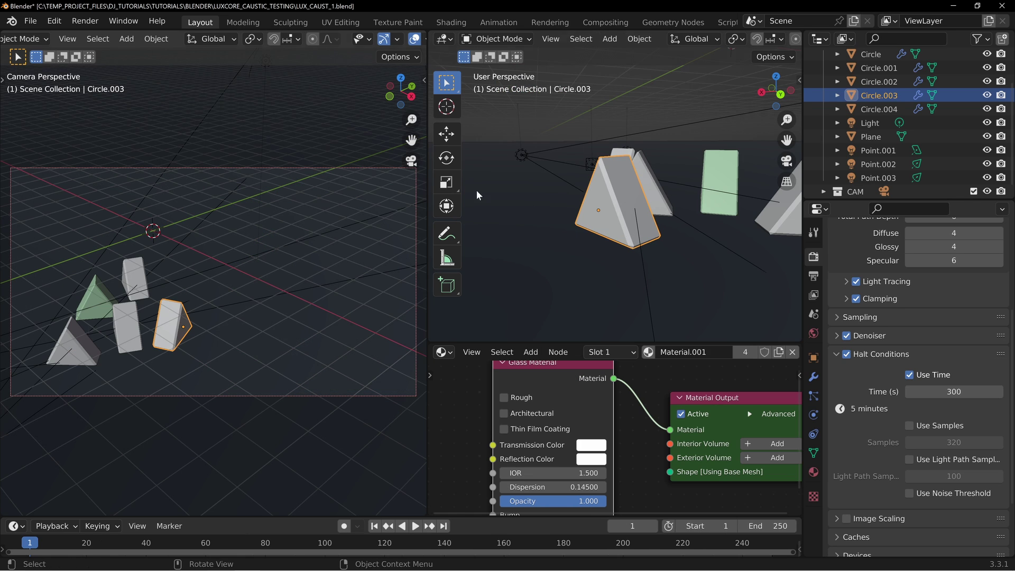
middle_click_drag(565, 169, 597, 180)
scroll(636, 215, "down", 4)
left_click(986, 150)
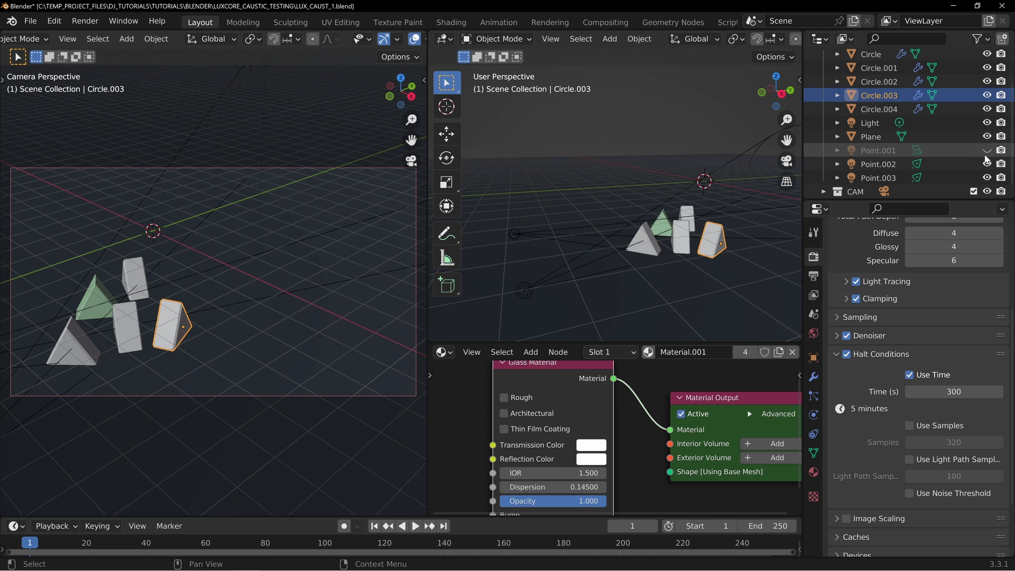
left_click(987, 164)
left_click(986, 178)
left_click(987, 122)
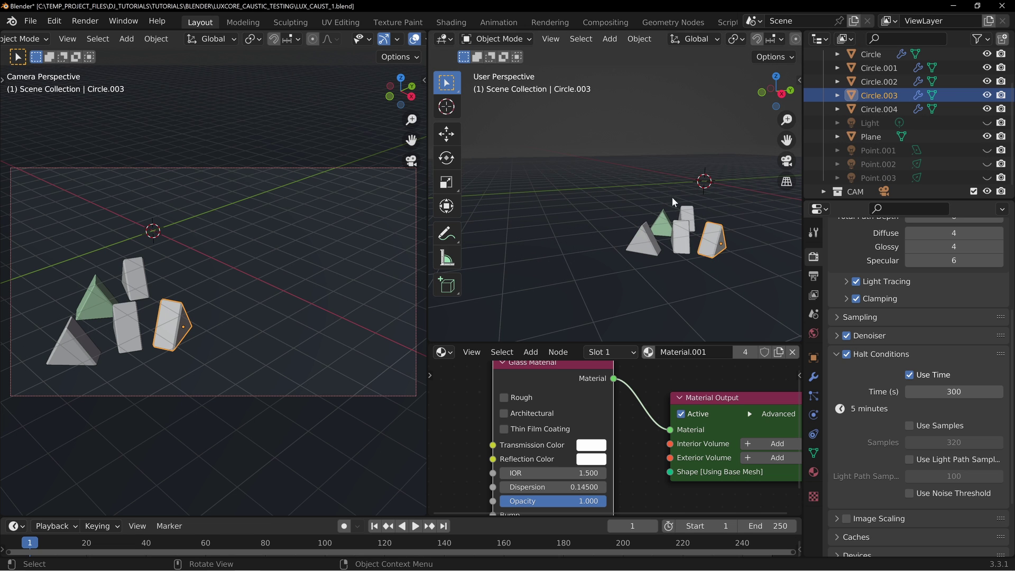
Open the World HDRI settings and preview the camera view in rendered shading with the prism deselected and overlays hidden
left_click(814, 332)
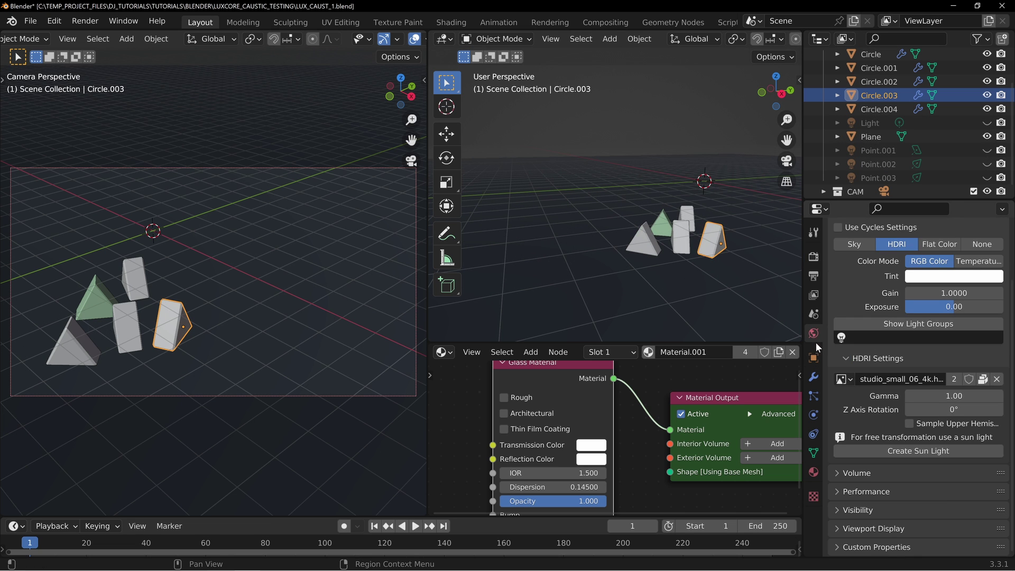
key("z")
left_click(172, 239)
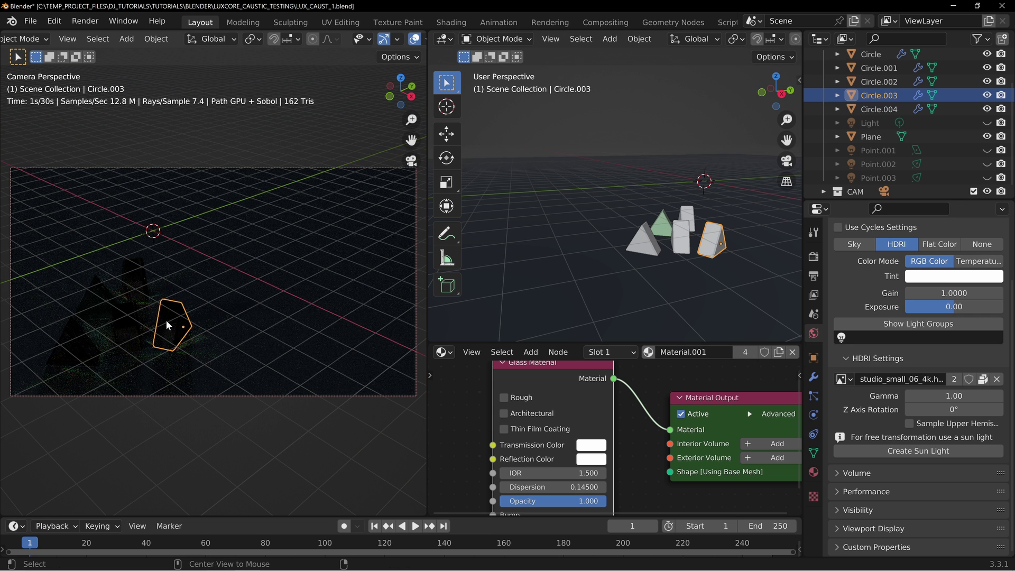
left_click(192, 325)
left_click(421, 40)
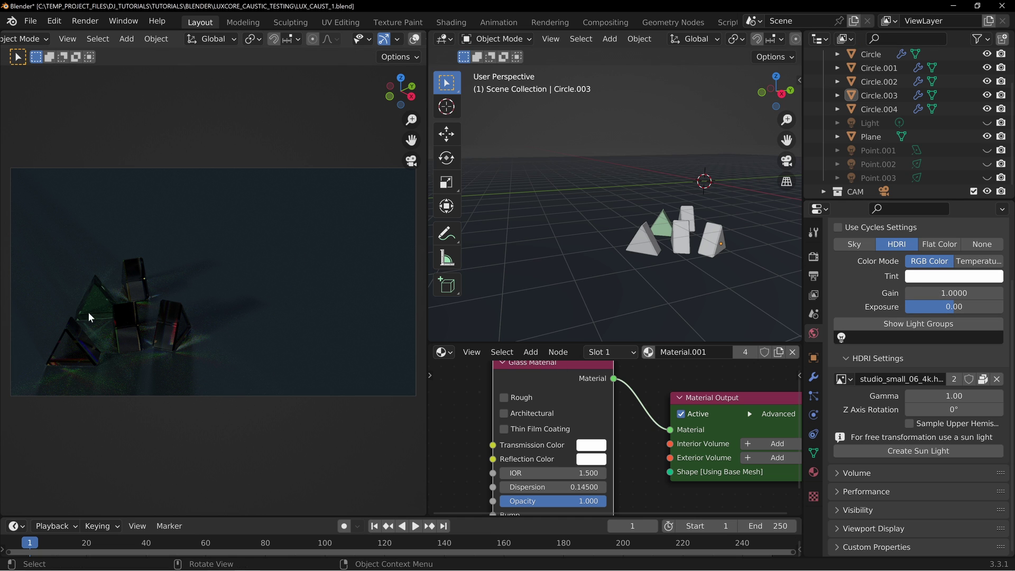
Return the camera viewport to solid shading and make Light visible again
key("z")
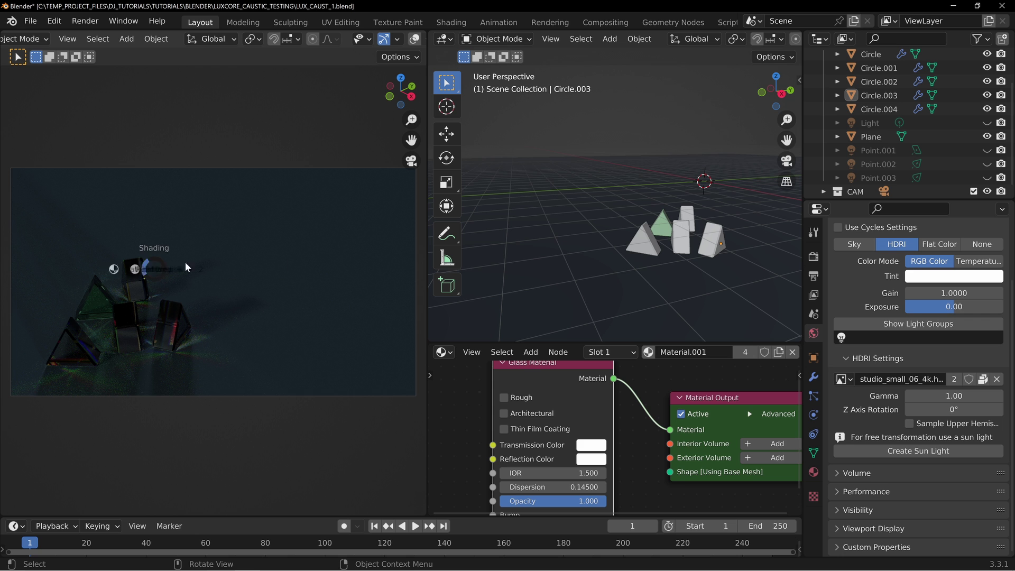
left_click(260, 275)
left_click(987, 122)
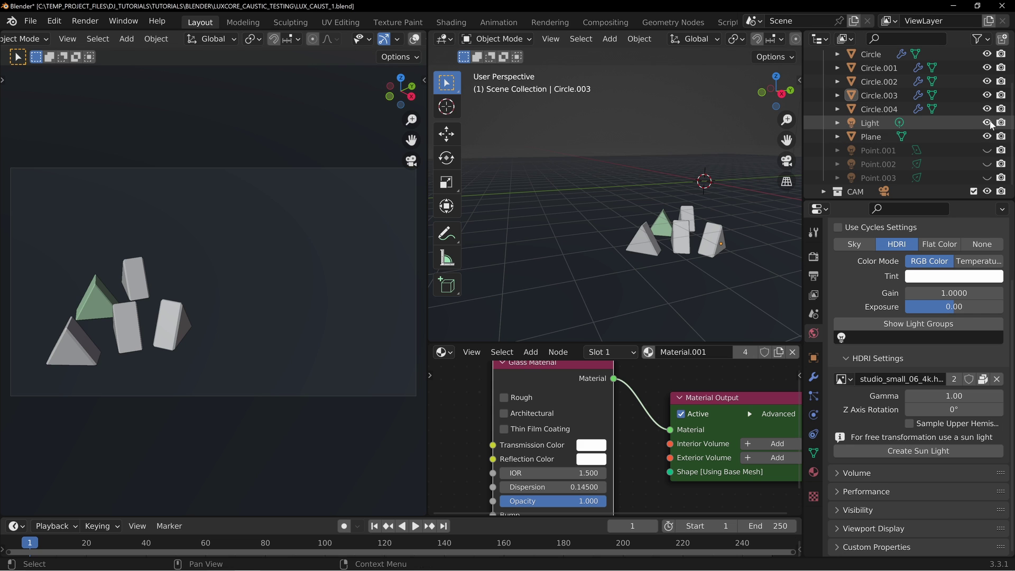
Select the Light object, open its light settings, and preview the camera view in rendered shading
scroll(709, 160, "down", 4)
middle_click_drag(709, 160, 668, 156)
left_click(668, 153)
scroll(668, 159, "up", 3)
left_click(814, 415)
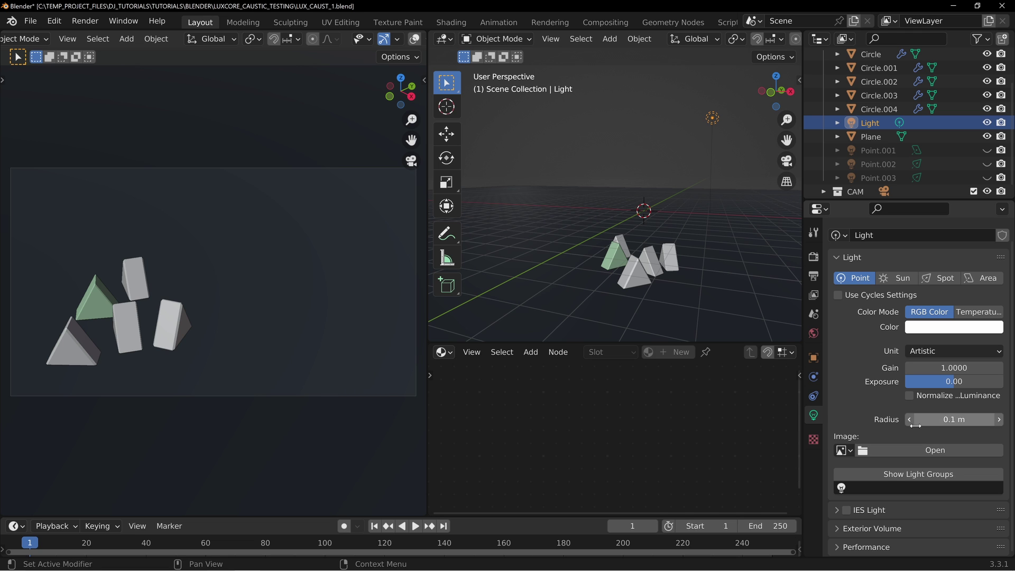
key("z")
left_click(203, 235)
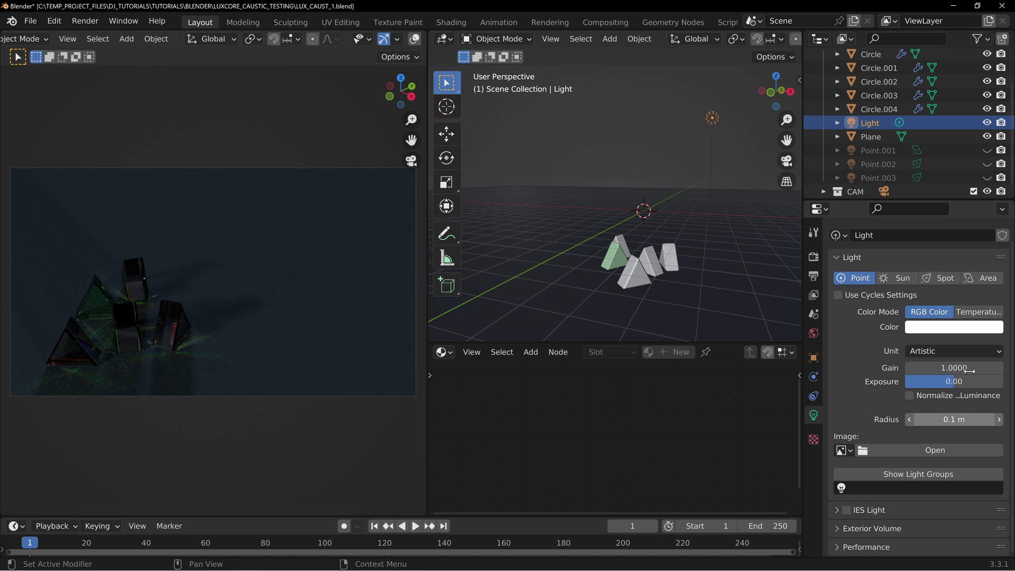
scroll(941, 423, "up", 1)
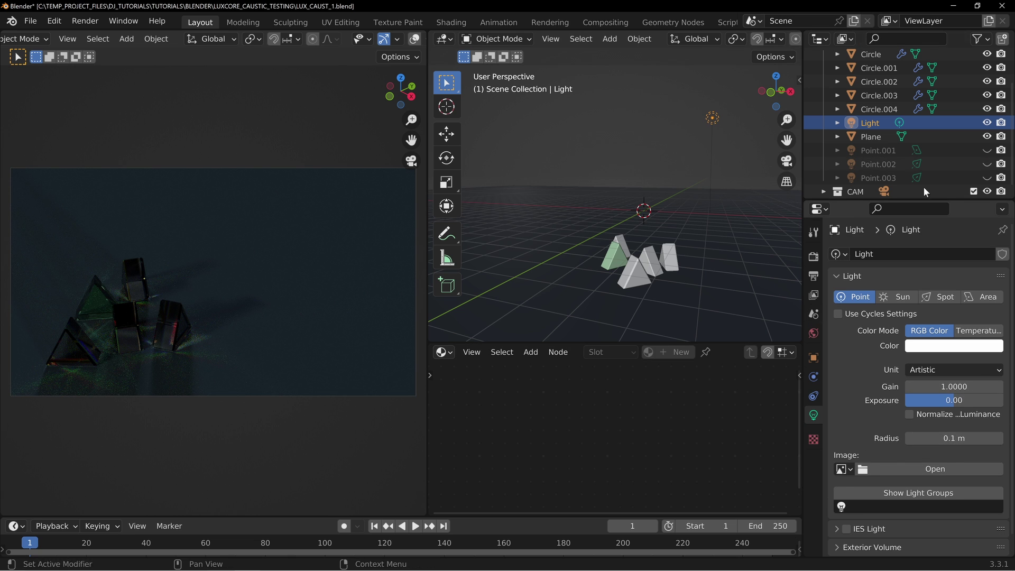
Hide Light in the viewports, make Point.001 visible, and select that area light
key("z")
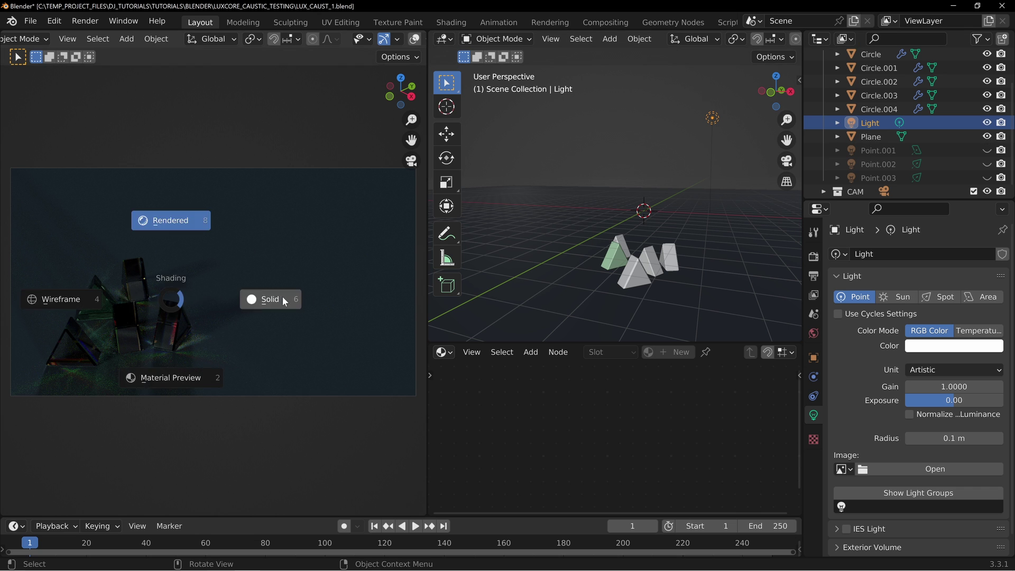
left_click(272, 296)
left_click(986, 123)
left_click(987, 151)
middle_click_drag(621, 317, 634, 254)
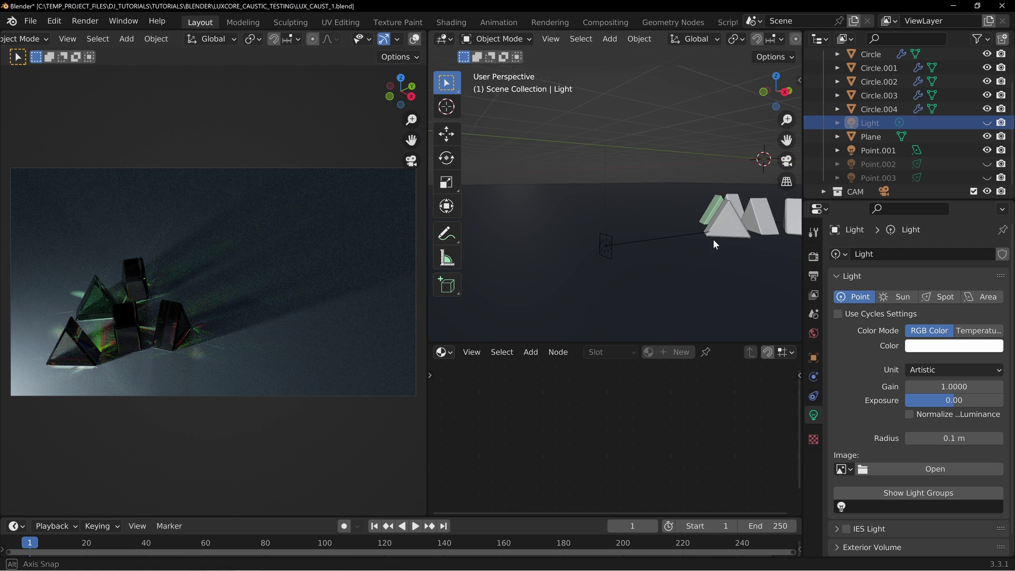
left_click(605, 245)
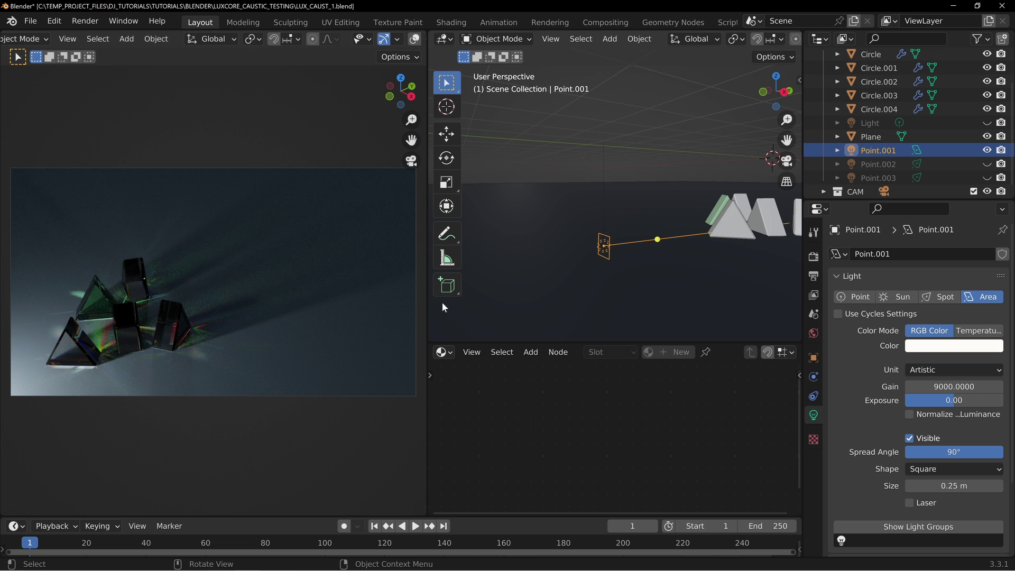
Try scaling the Point.001 area light up by more than four times and preview the camera view in rendered shading
key("z")
left_click(256, 324)
key("s")
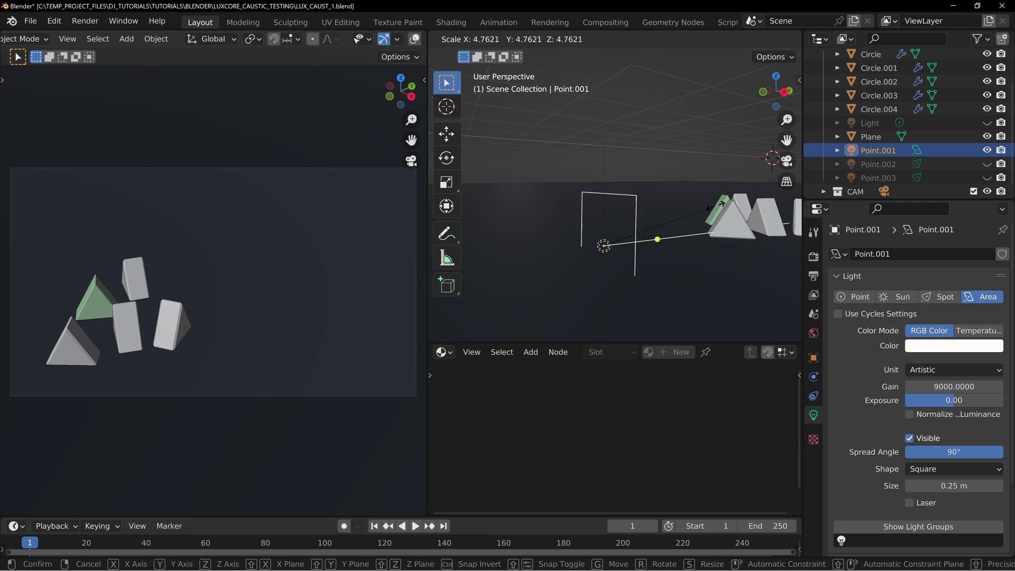
left_click(9, 311)
key("z")
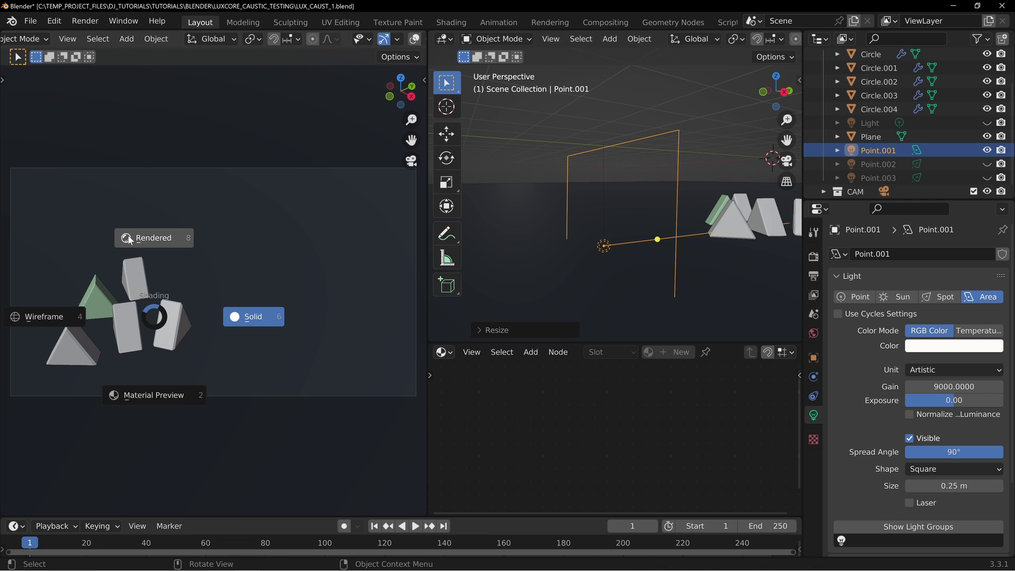
left_click(334, 310)
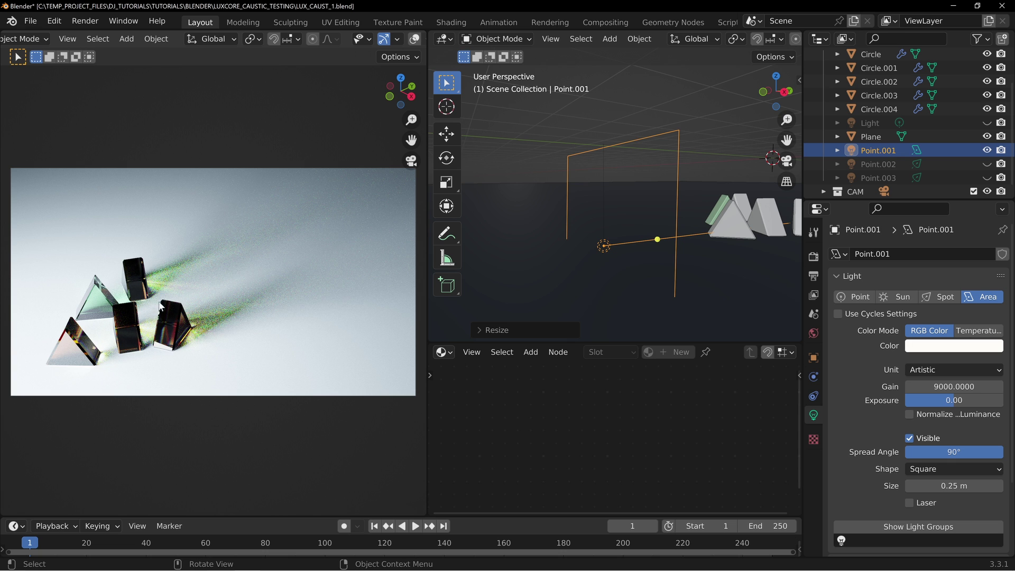
Undo the scaling of the area light and show the camera view in rendered shading again
key("z")
key("ctrl+z")
key("z")
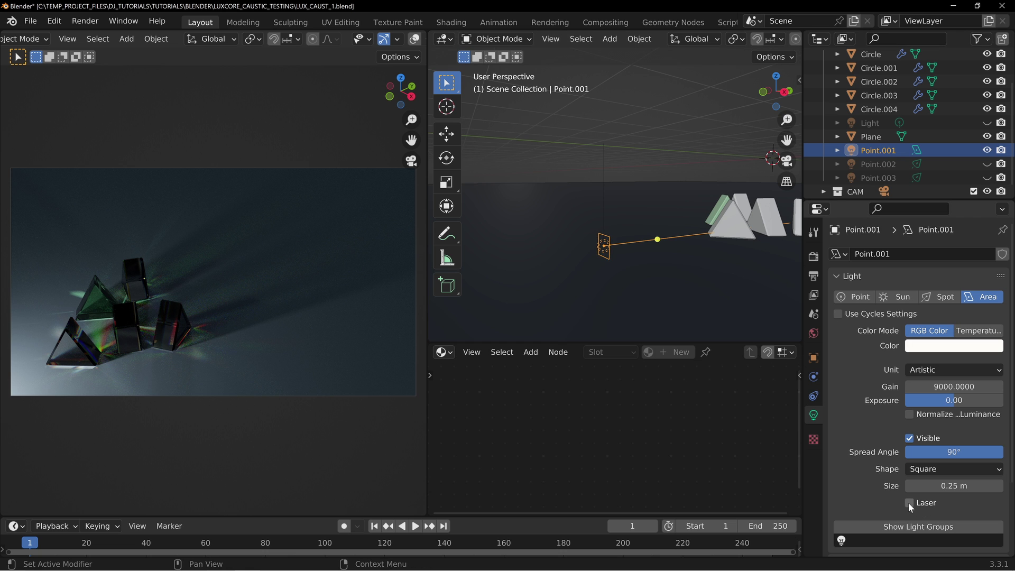
Enable Laser on the Point.001 area light and preview its effect in the rendered camera view
key("z")
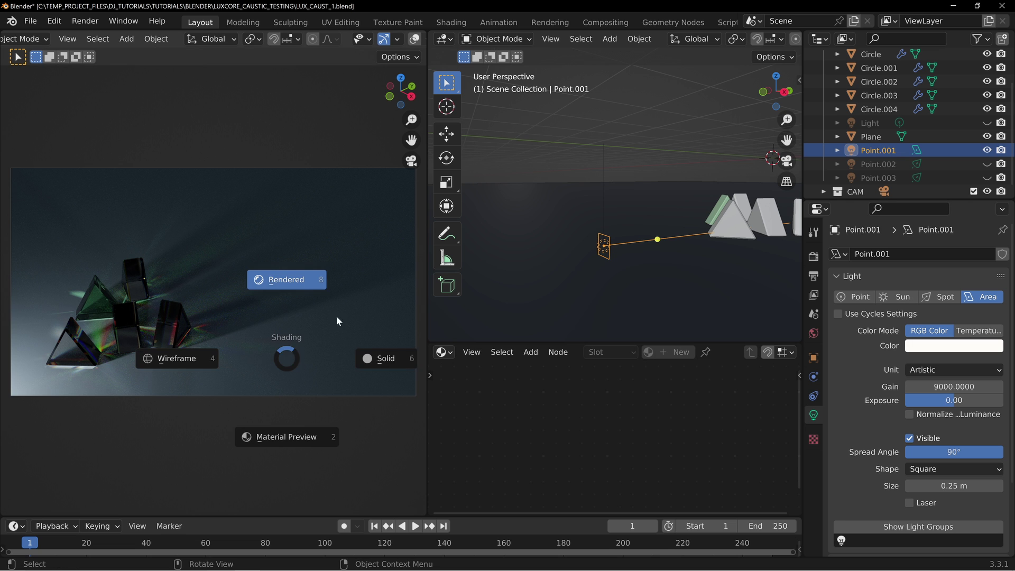
left_click(380, 365)
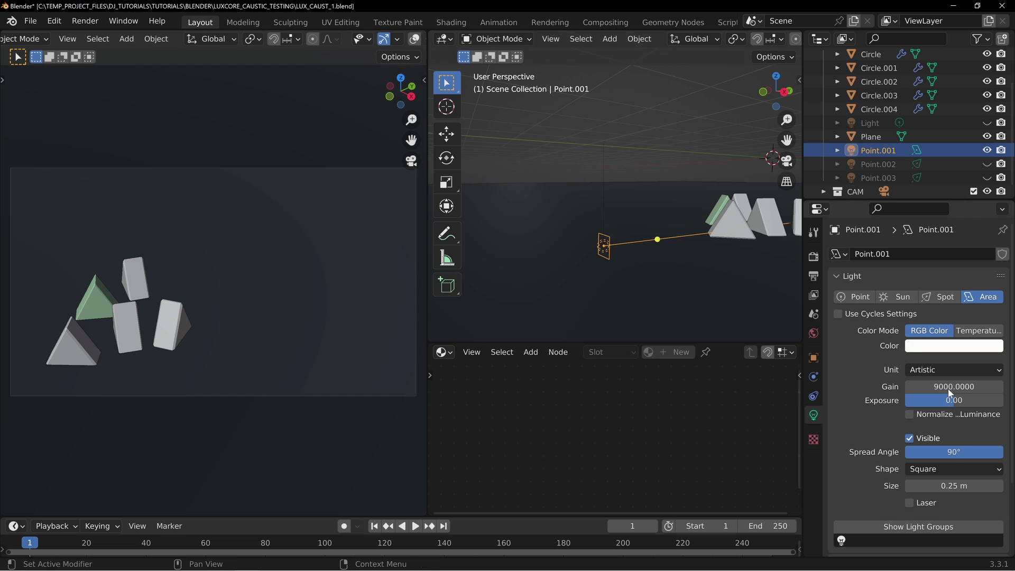
left_click(917, 501)
key("z")
left_click(182, 224)
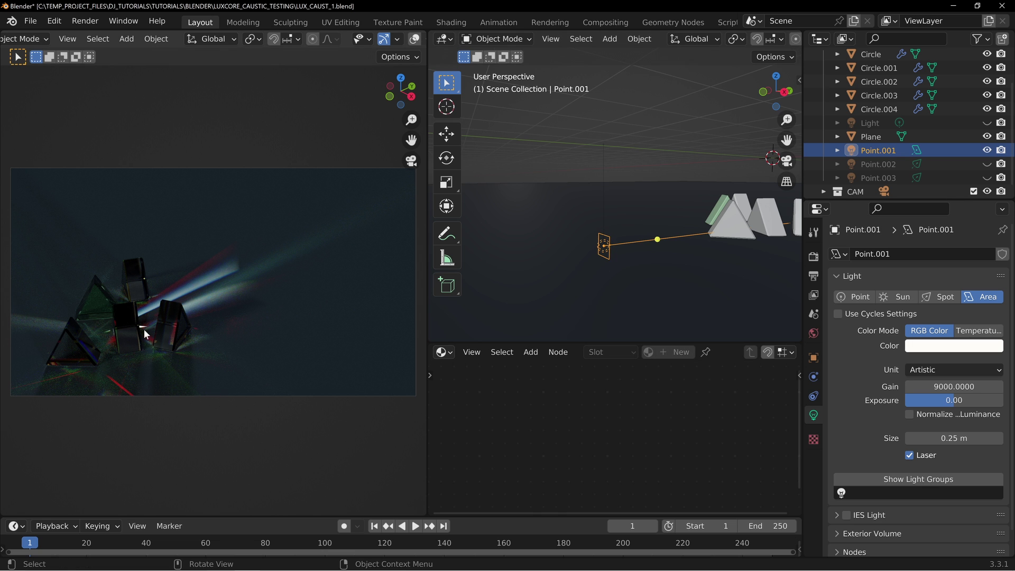
Return the camera viewport to solid shading, make Point.002 and Point.003 visible, and select Point.002
key("z")
left_click(251, 334)
left_click(988, 164)
left_click(987, 178)
middle_click_drag(500, 195, 544, 236)
left_click(533, 236)
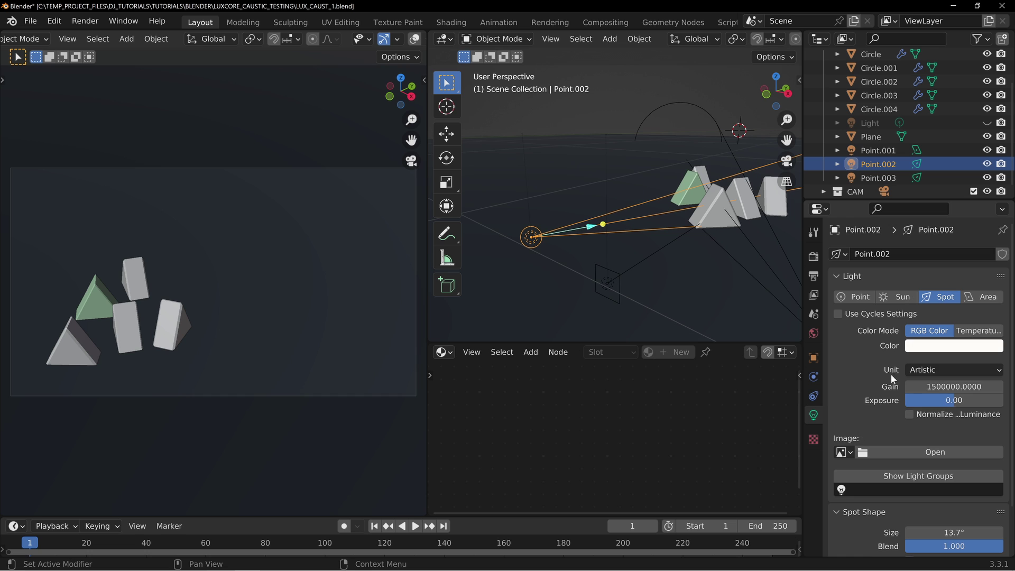
Examine the settings of Point.002, switching its light type to Point and back to Spot
scroll(888, 417, "down", 3)
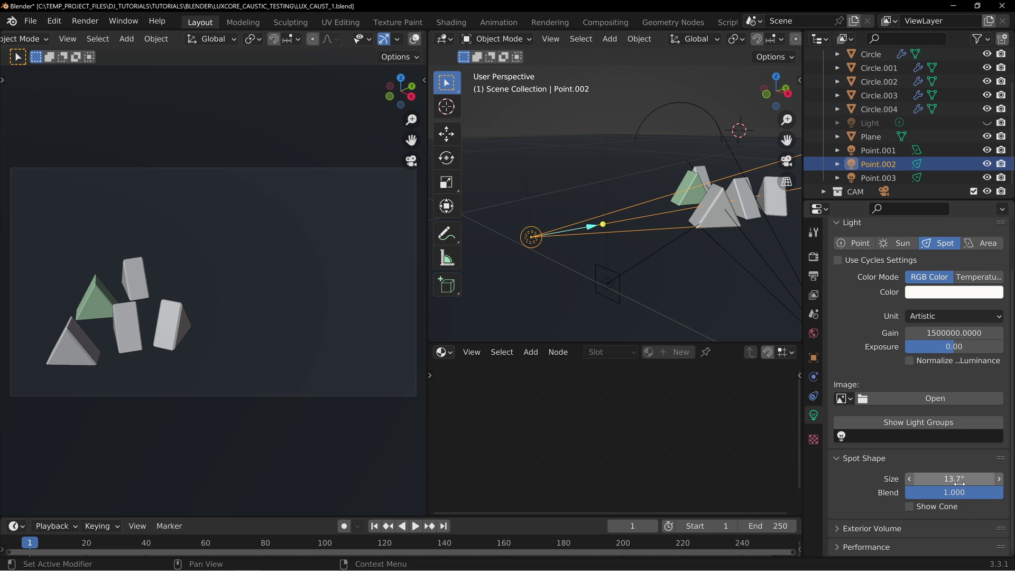
scroll(867, 360, "up", 2)
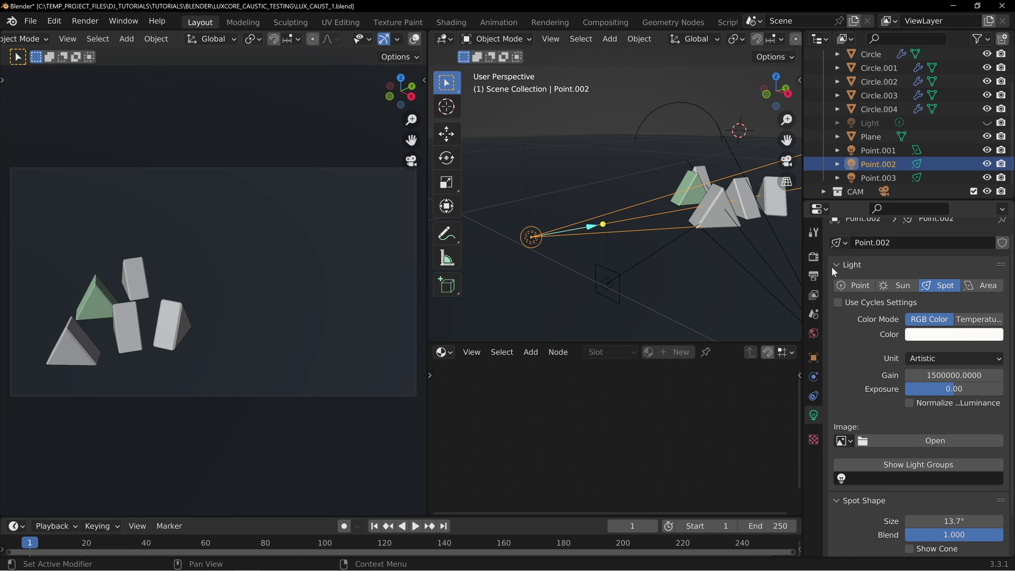
left_click(859, 289)
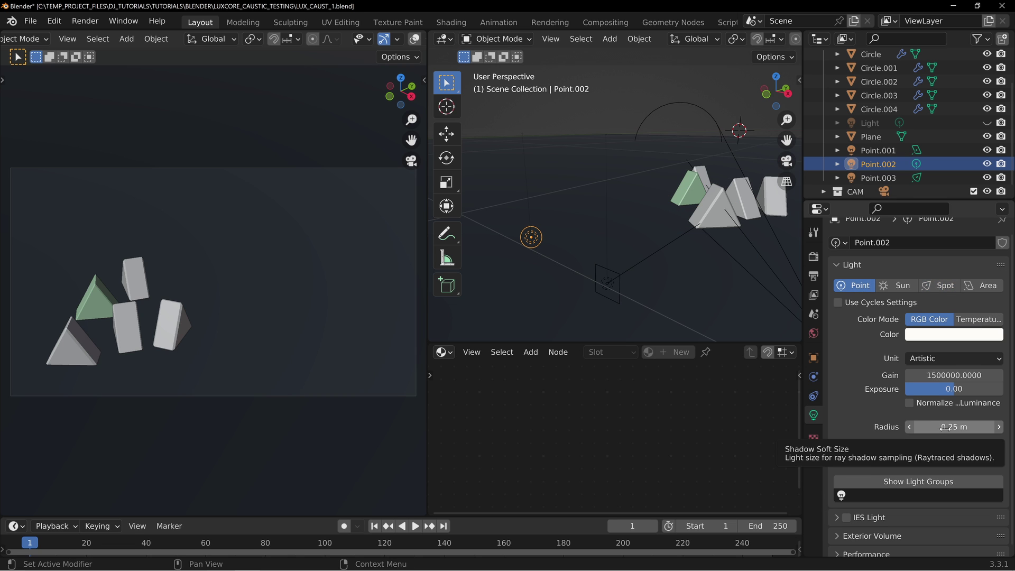
left_click(937, 286)
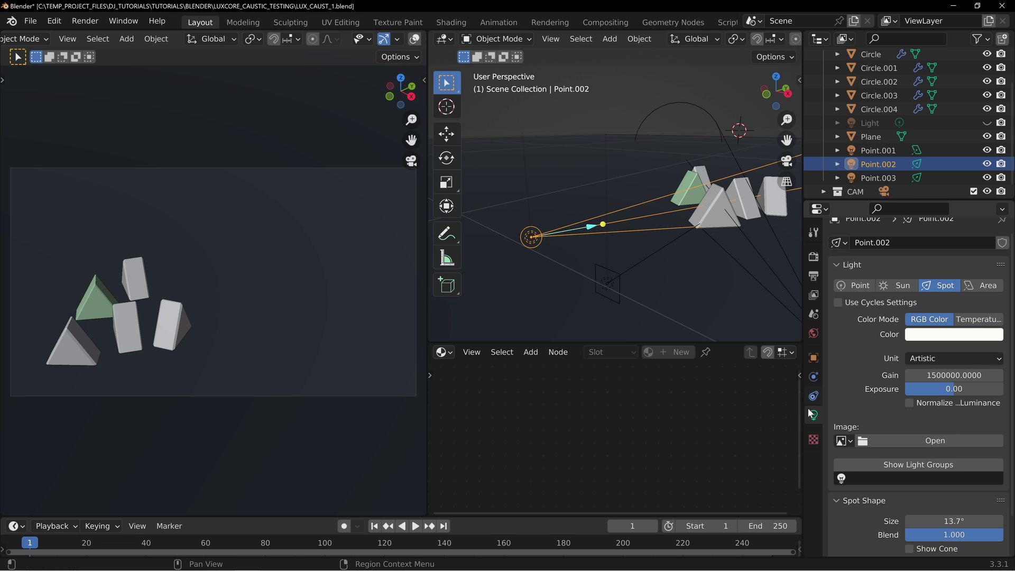
scroll(948, 446, "down", 2)
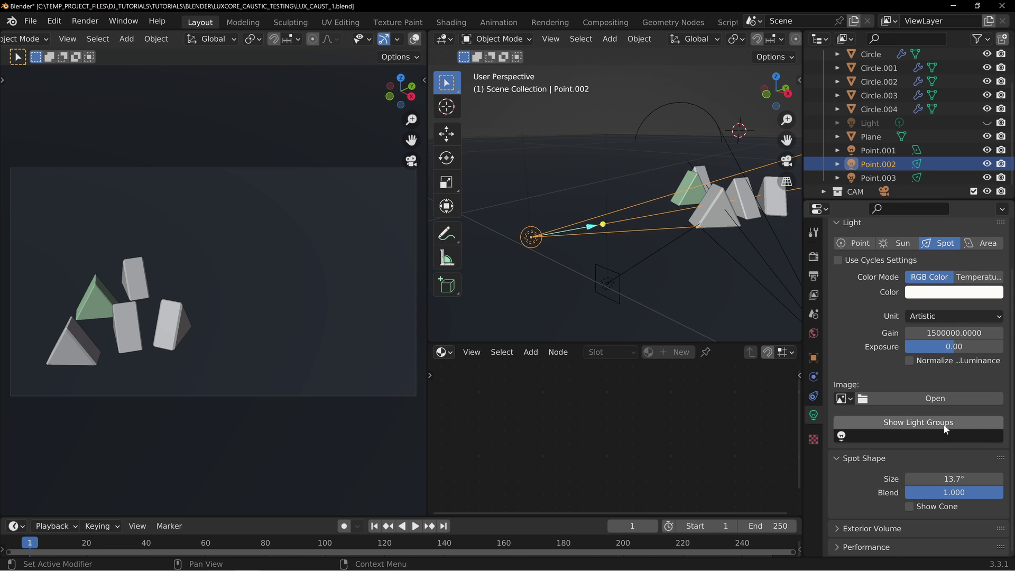
scroll(884, 377, "up", 2)
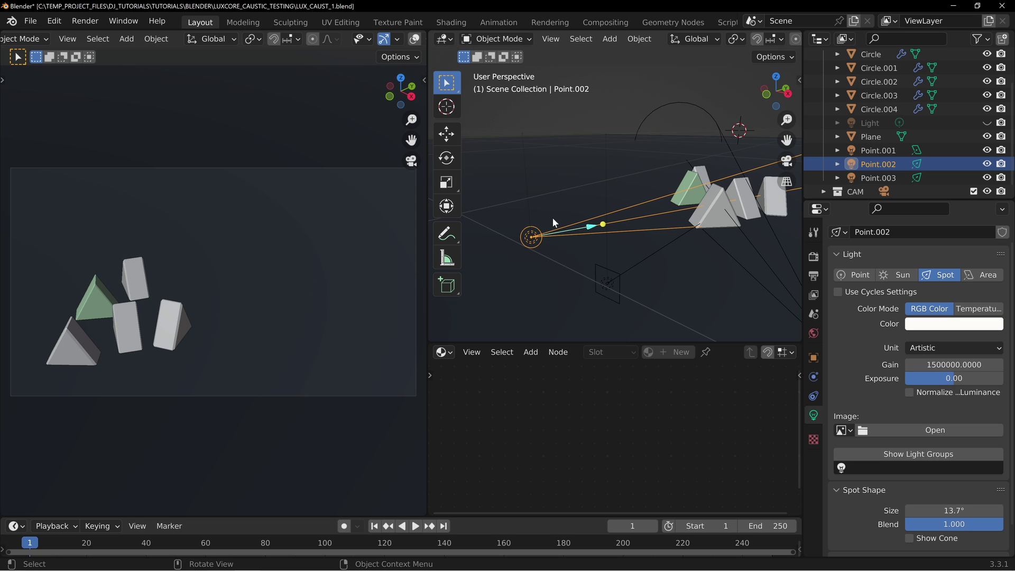
Preview the area light and both spotlights together in the rendered camera view
middle_click_drag(528, 242, 655, 176)
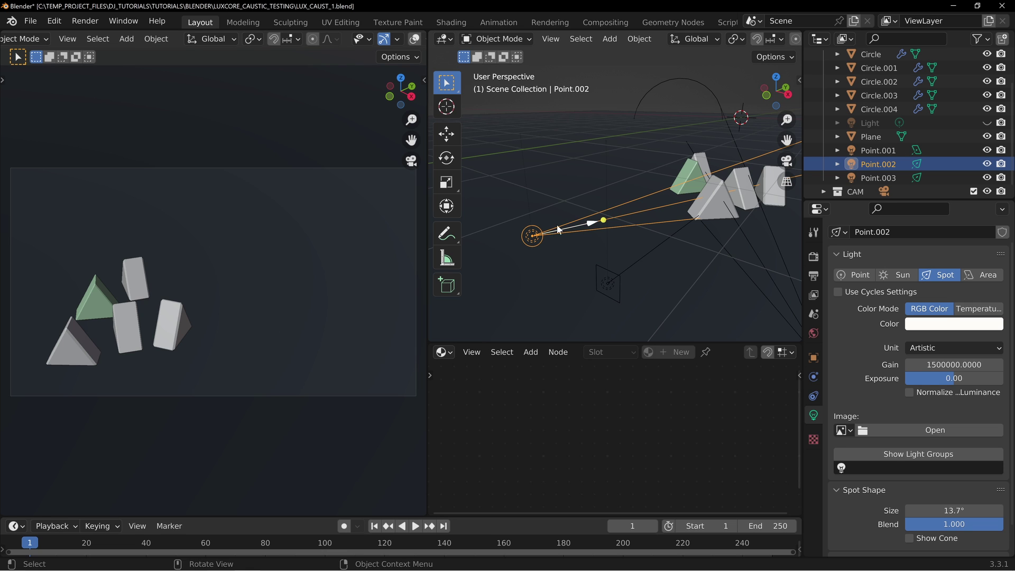
key("z")
left_click(306, 286)
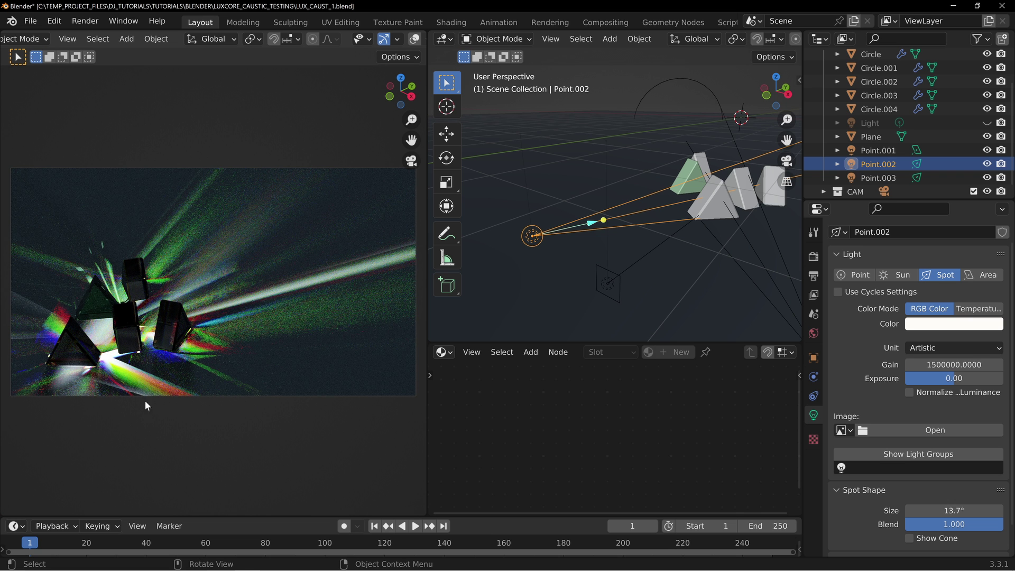
Turn off Laser on the Point.001 area light and preview the camera view in rendered shading
left_click(610, 282)
key("z")
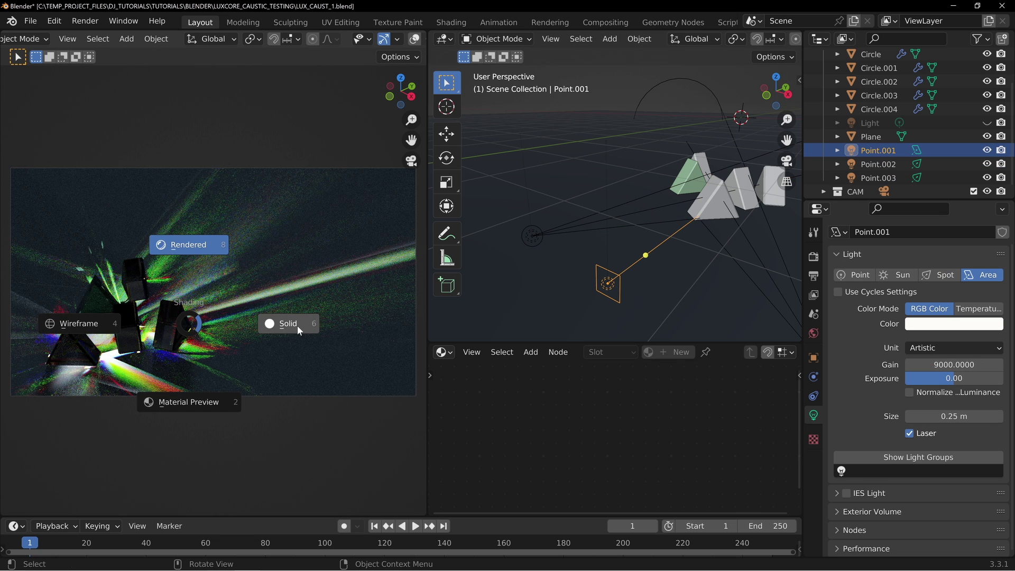
left_click(296, 324)
left_click(909, 433)
key("z")
left_click(253, 239)
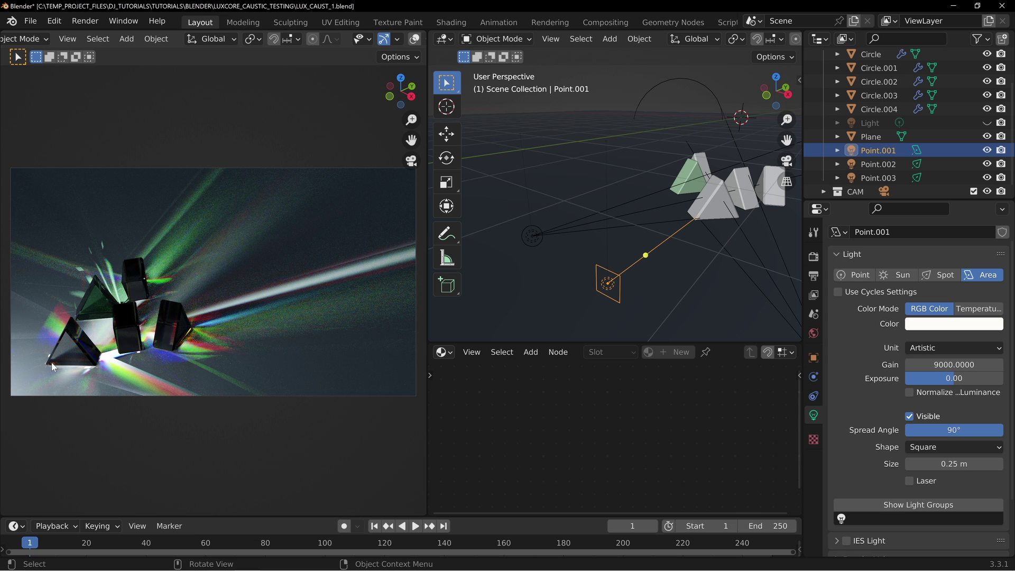
middle_click_drag(712, 187, 515, 214)
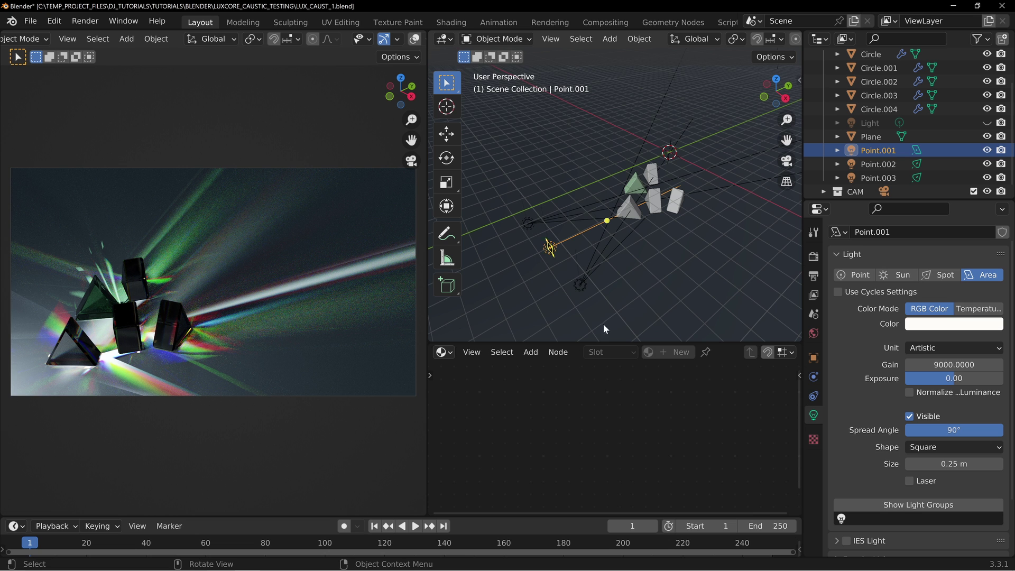
middle_click_drag(551, 242, 517, 273)
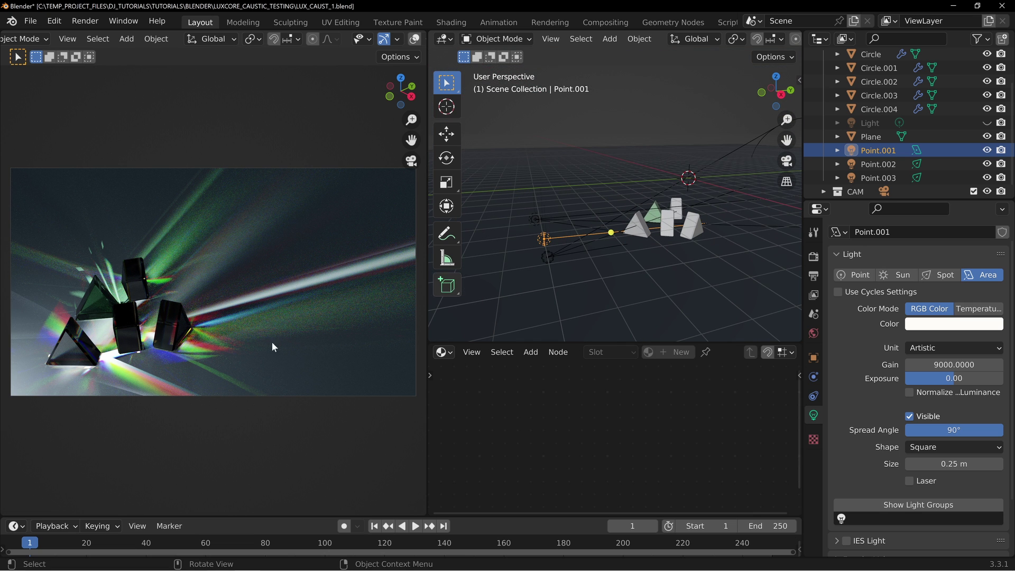
middle_click_drag(595, 215, 526, 209)
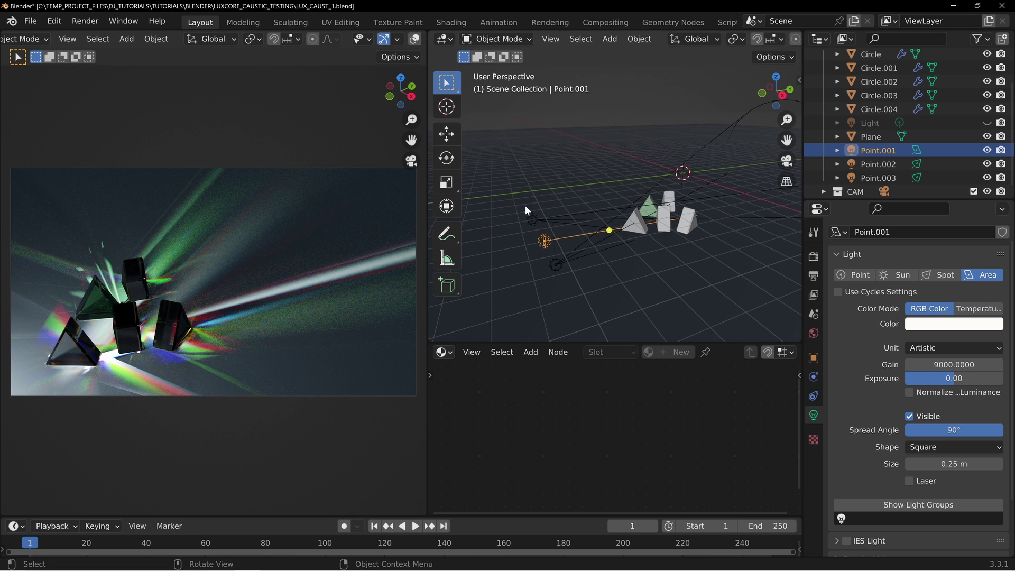
middle_click_drag(629, 200, 608, 238)
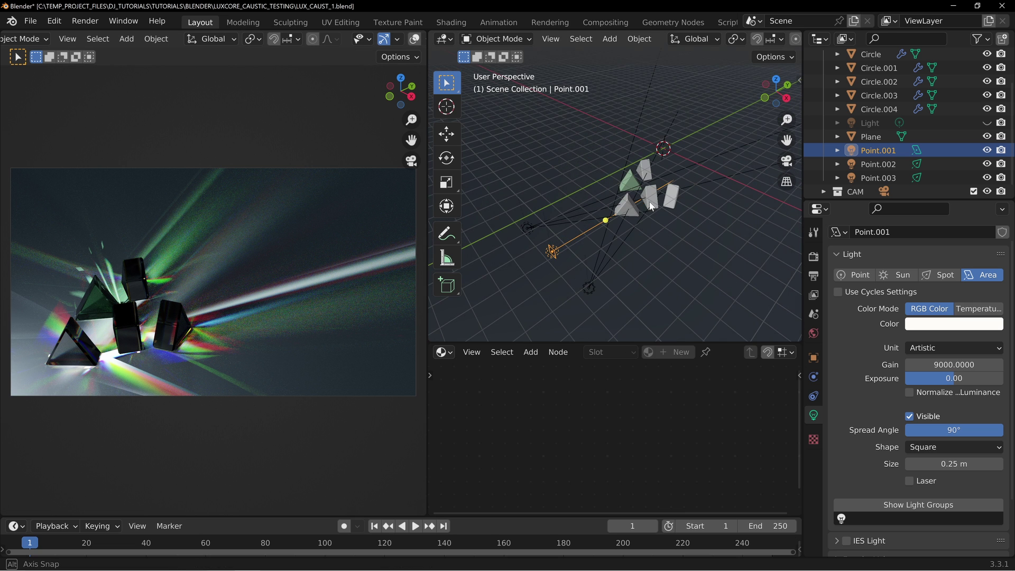
Return the camera viewport to solid shading and open the render settings
key("z")
left_click(317, 262)
left_click(813, 256)
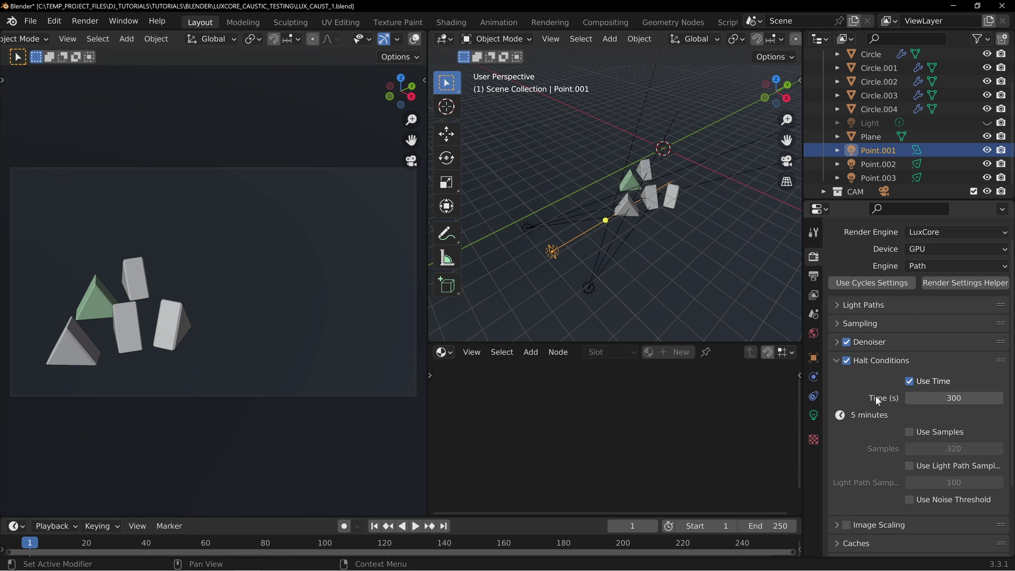
Enable Use Noise Threshold in the Halt Conditions and set the Noise Threshold to 3
left_click(884, 361)
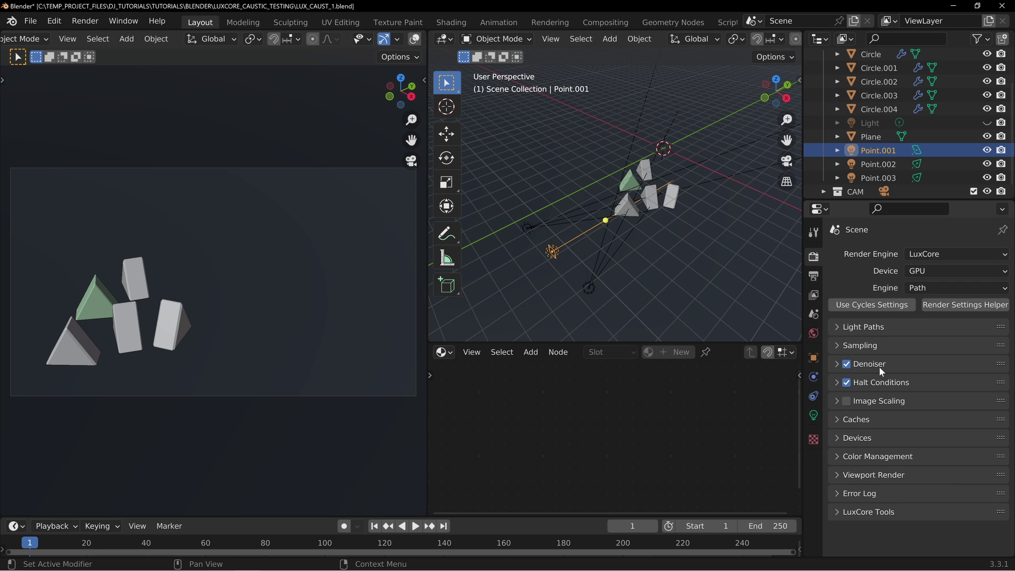
left_click(882, 381)
scroll(907, 461, "down", 2)
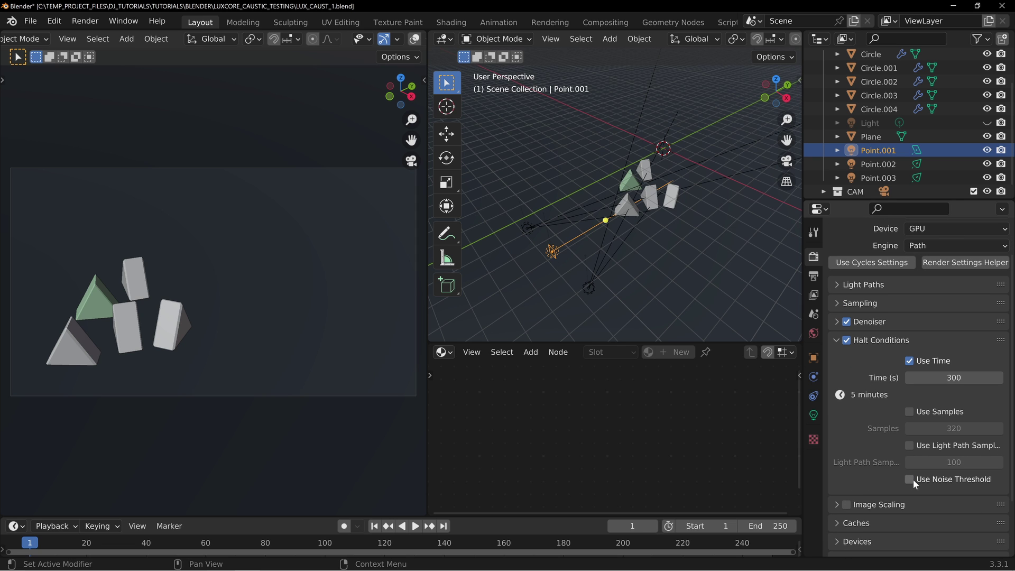
left_click(910, 480)
left_click(930, 496)
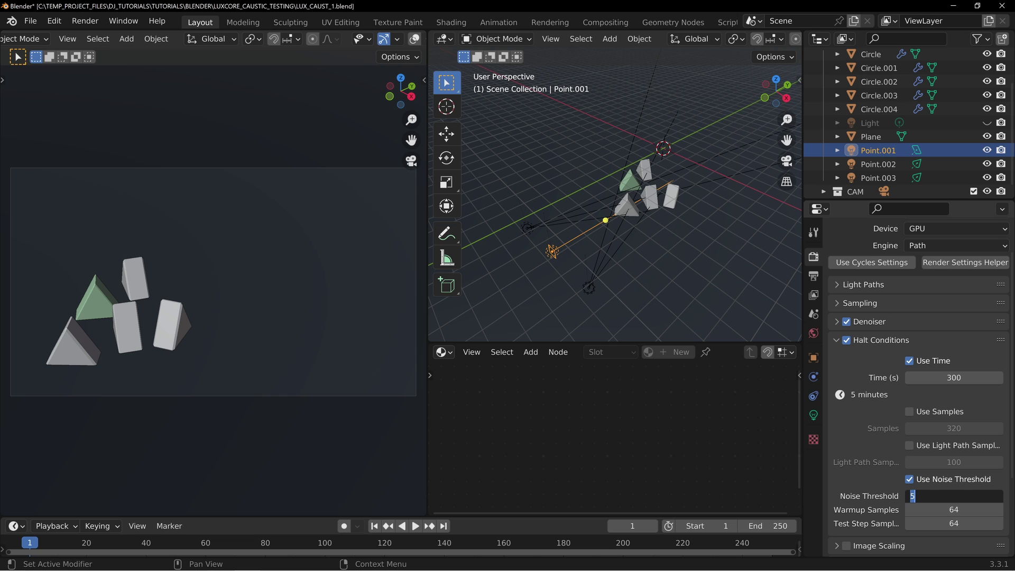
type("3")
key("Return")
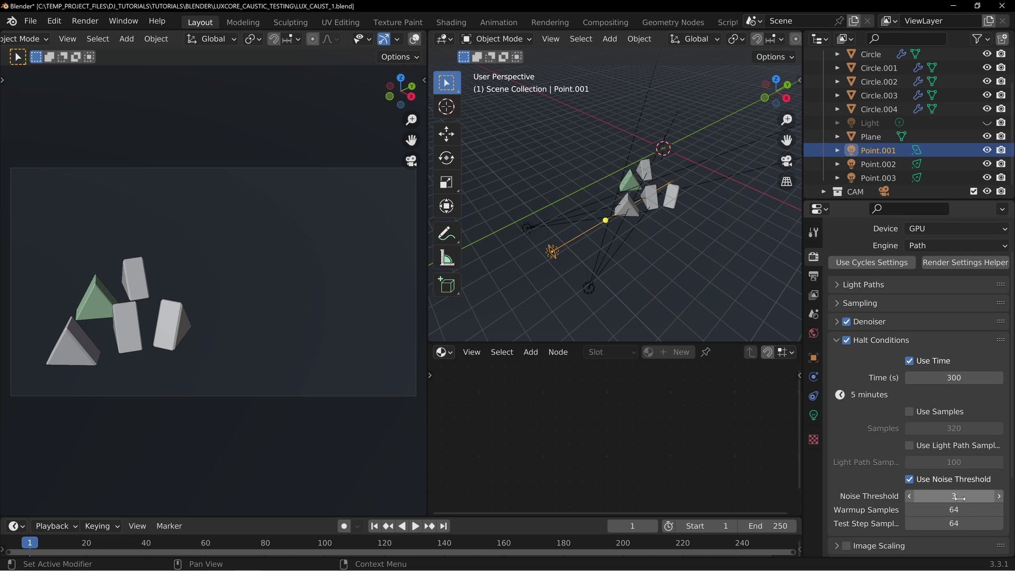
Collapse the Halt Conditions and review the Max Bounces values in the Light Paths settings
left_click(879, 343)
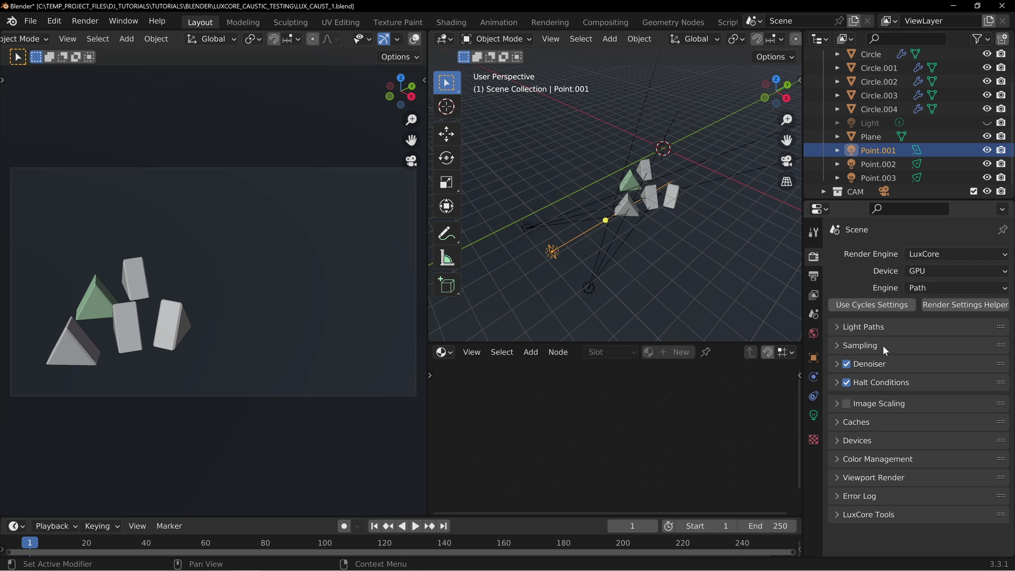
left_click(878, 328)
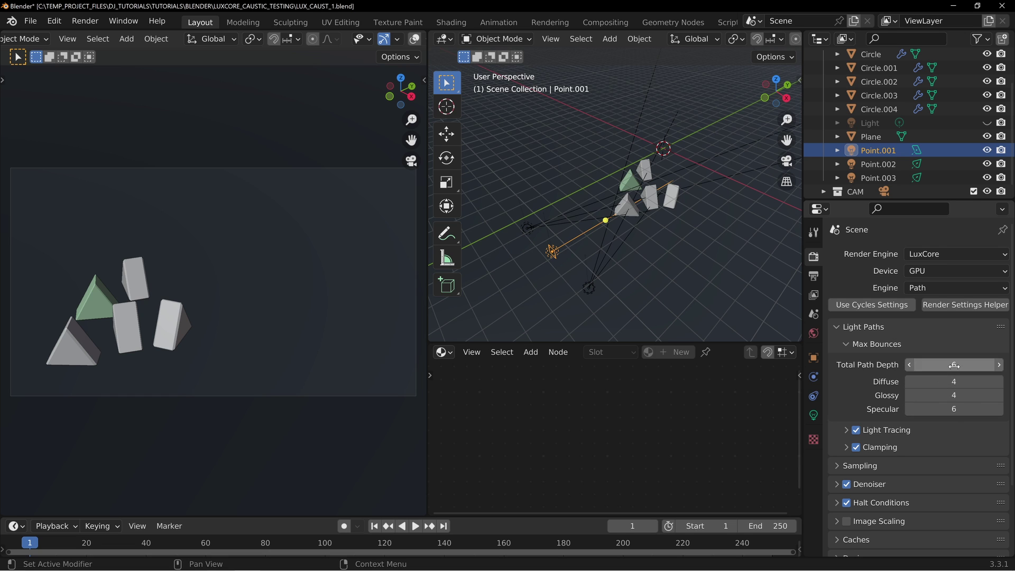
left_click(872, 343)
left_click(865, 327)
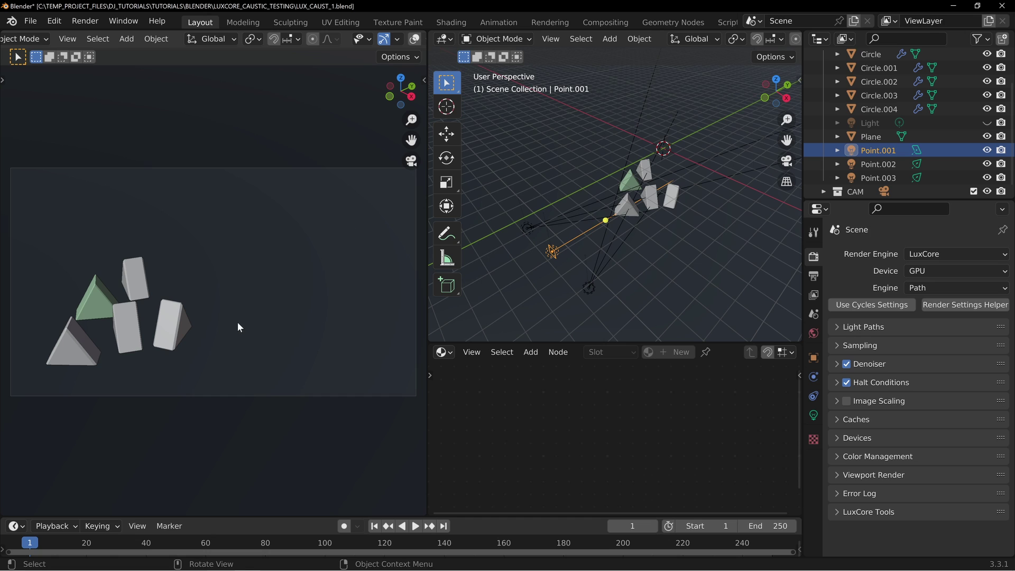
Render the current frame, leave the render result and switch to the Compositing workspace
key("F12")
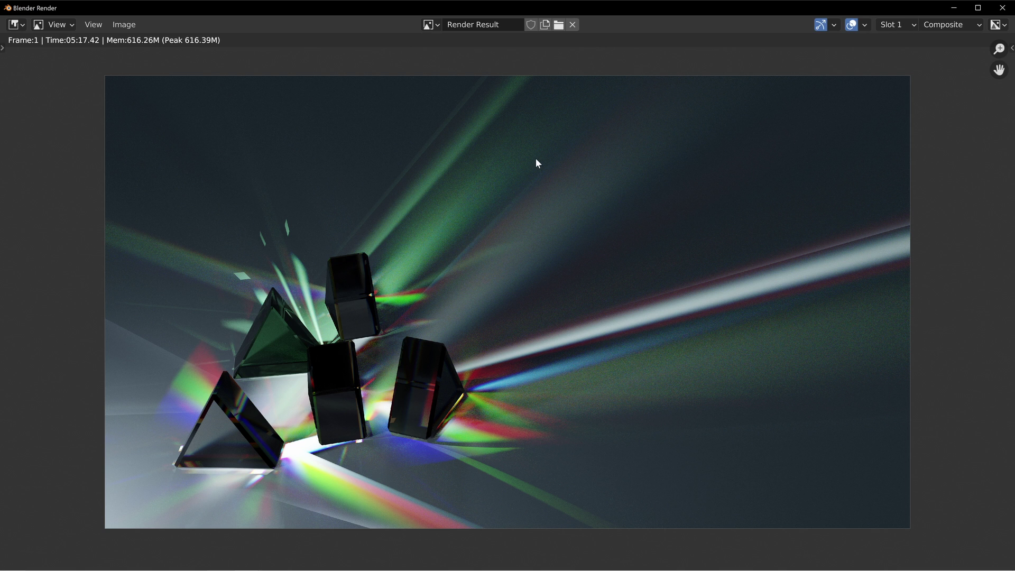
key("Escape")
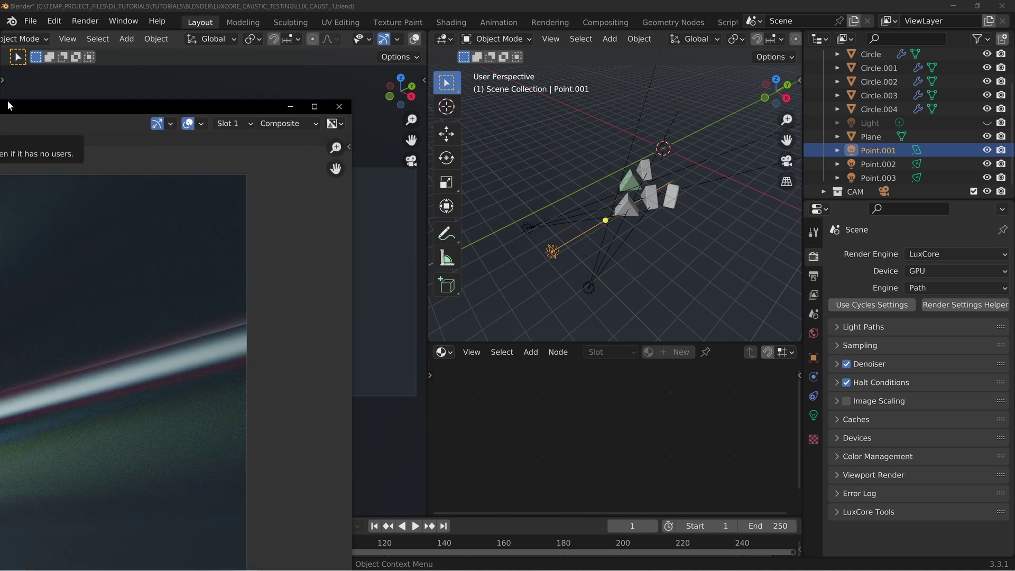
left_click(603, 24)
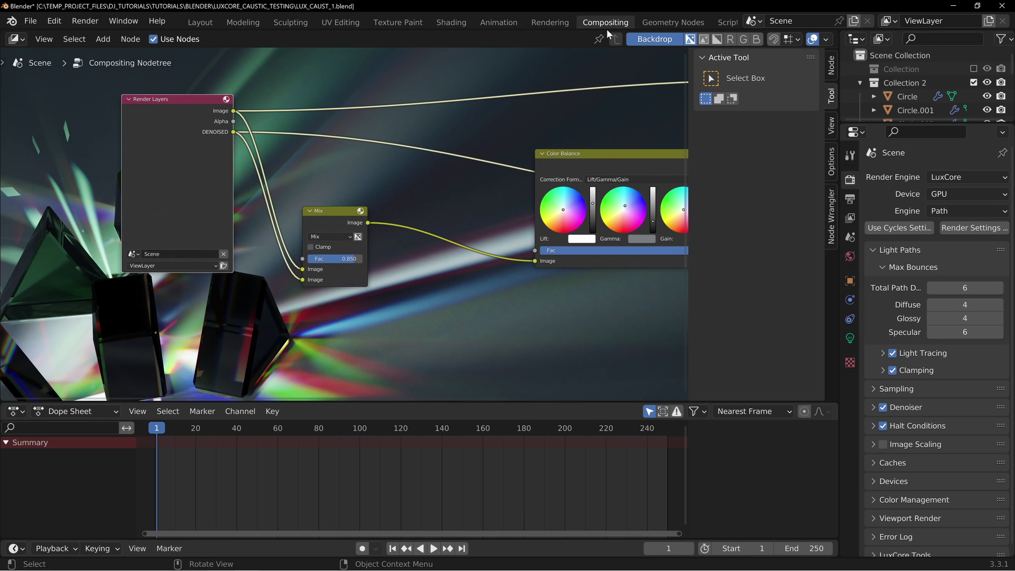
Reposition the Render Layers node and fit the backdrop image to the compositor view
left_click_drag(198, 118, 98, 126)
middle_click_drag(102, 119, 208, 82)
left_click(832, 127)
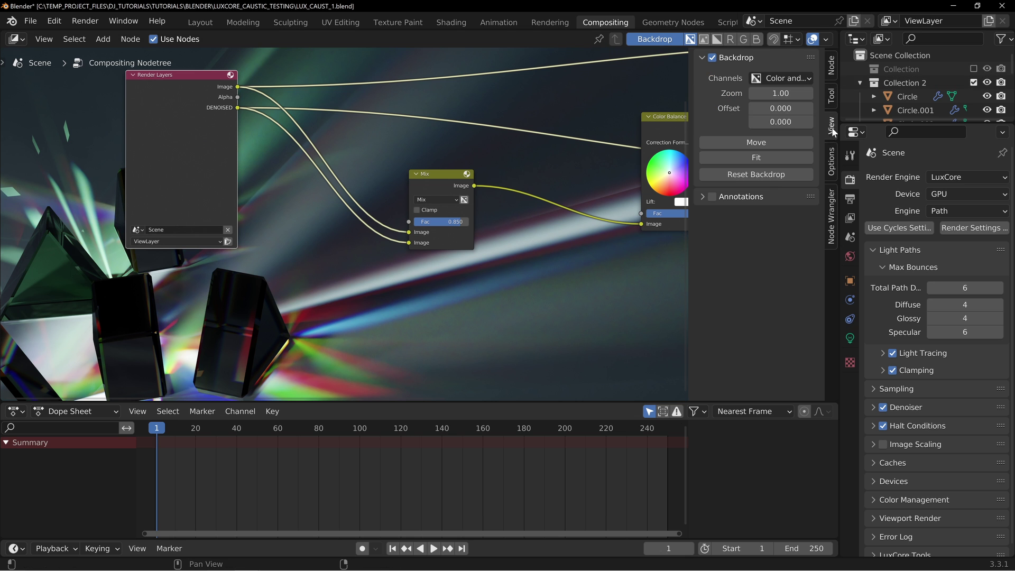
left_click(756, 157)
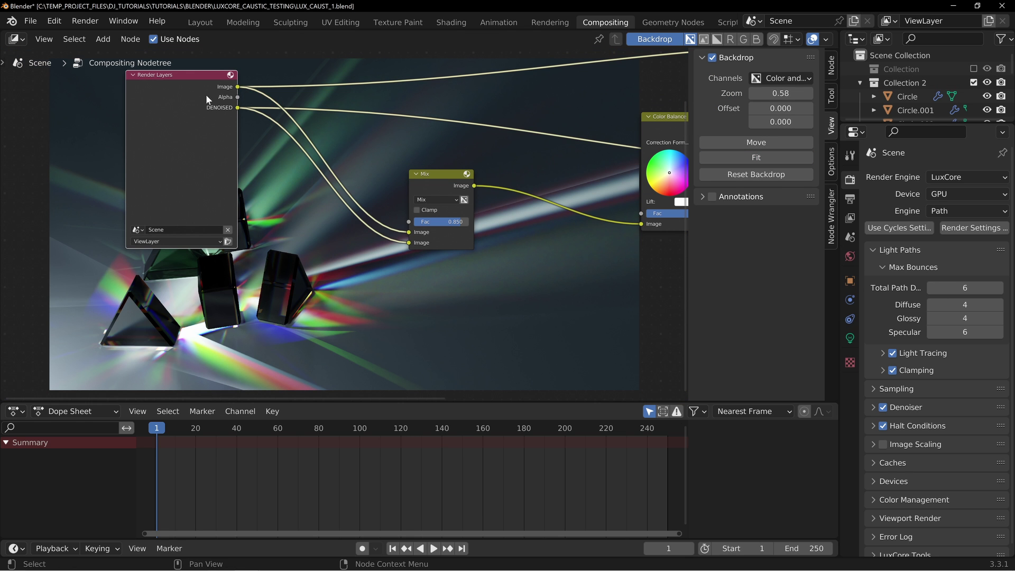
Inspect the full render result in its separate render window, then close that window
left_click_drag(212, 101, 125, 184)
key("F11")
left_click_drag(333, 125, 338, 6)
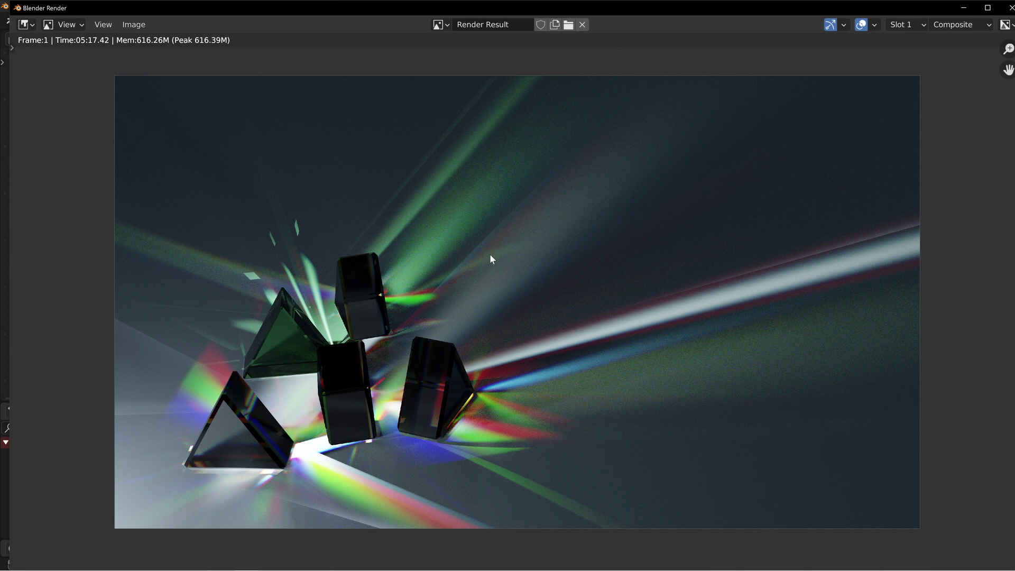
left_click(1012, 7)
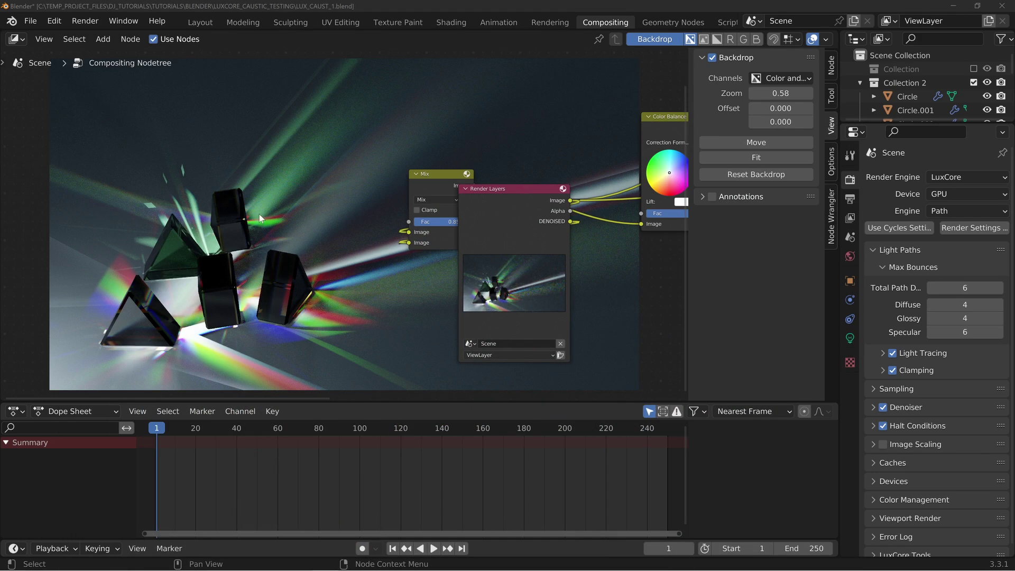
Spread out the compositor nodes, with Render Layers left of the Mix node and the Viewer node below Mix
left_click_drag(446, 184, 358, 186)
left_click_drag(535, 200, 86, 154)
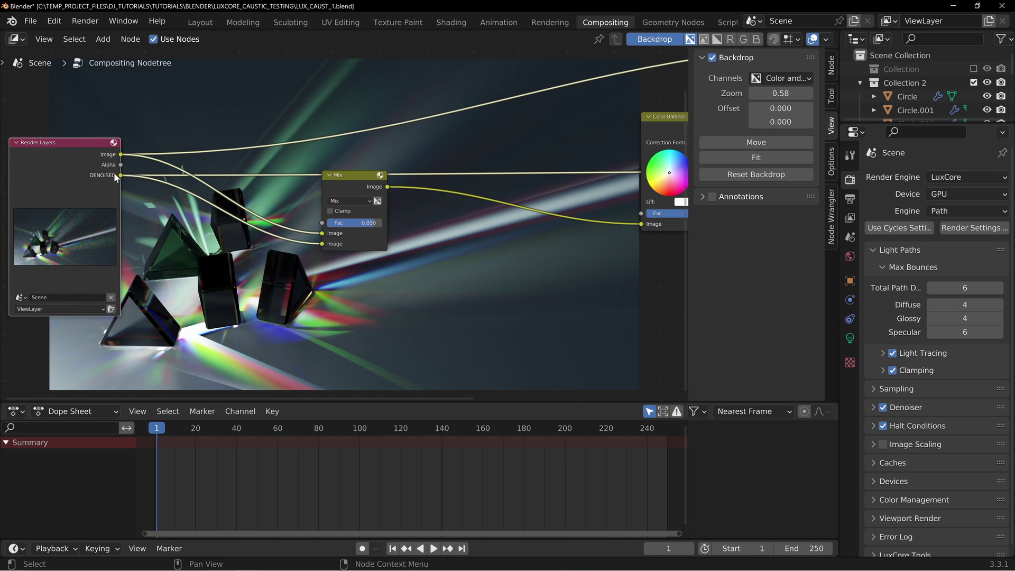
middle_click_drag(565, 229, 163, 231)
left_click_drag(558, 147, 205, 239)
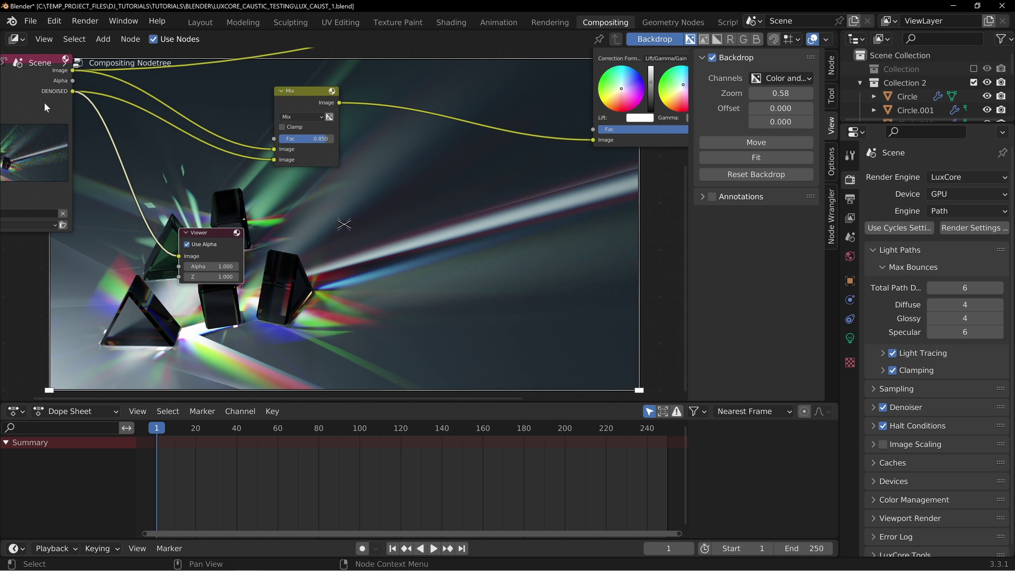
Reopen the render window, display the Viewer Node image and examine the prisms and caustics up close
key("F11")
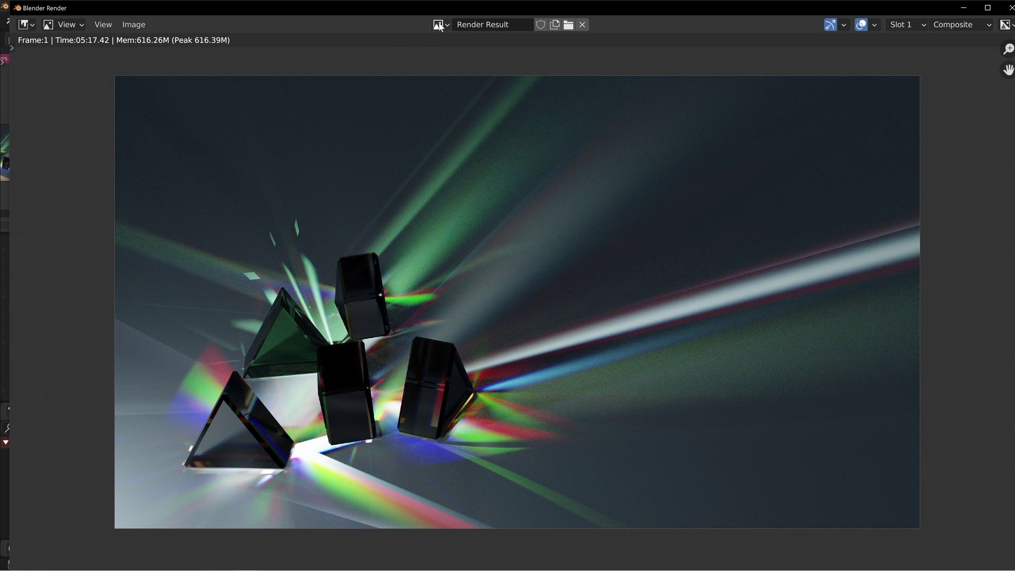
left_click(440, 25)
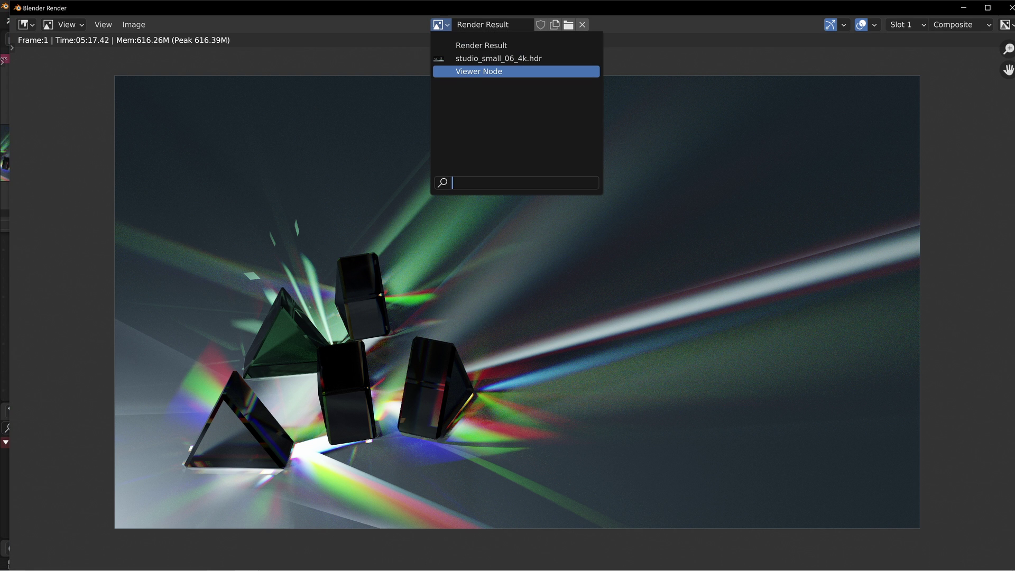
left_click(470, 71)
scroll(467, 369, "up", 7)
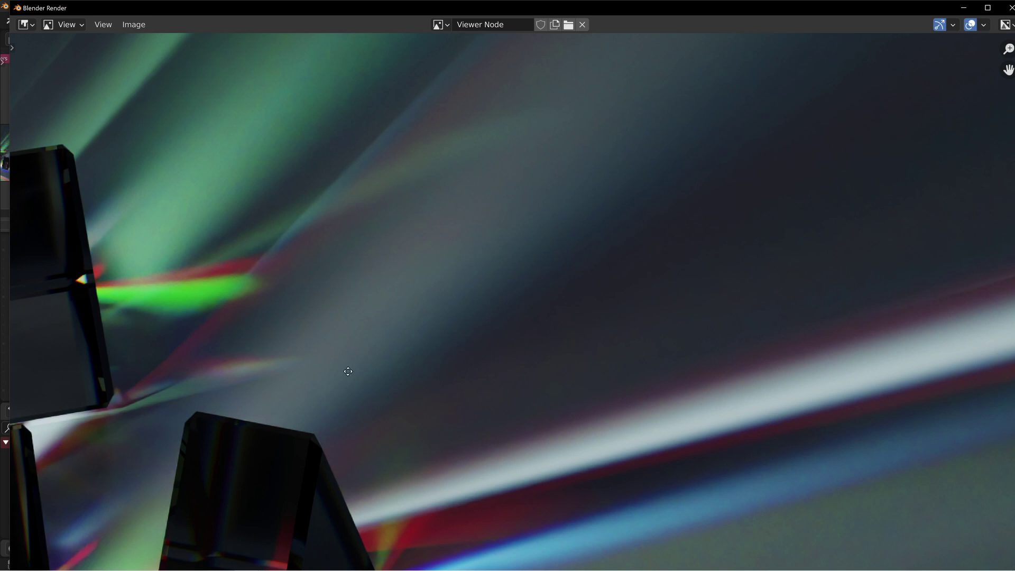
scroll(659, 291, "down", 3)
scroll(596, 249, "up", 4)
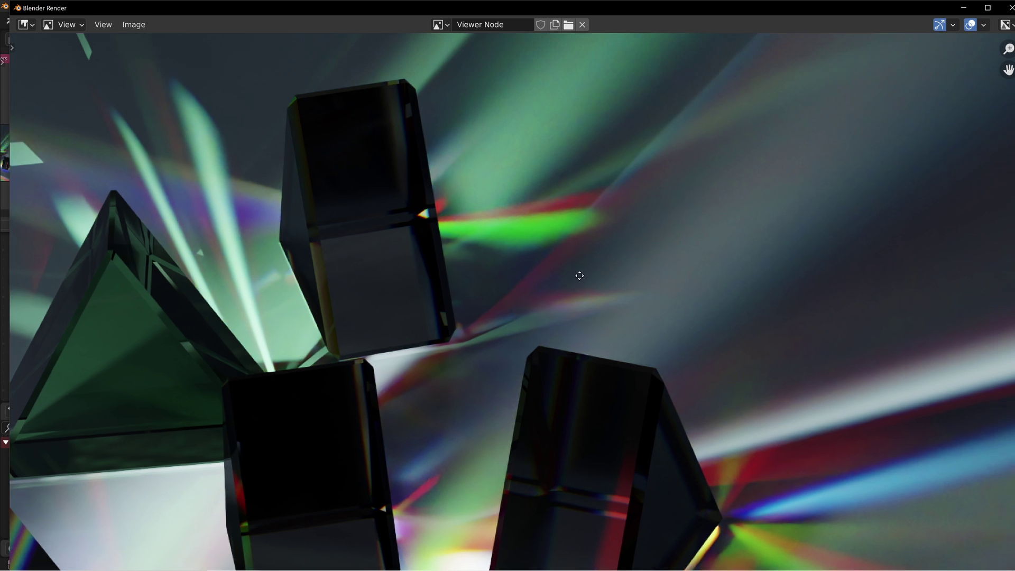
Compare the noise in the Render Result with the denoised Viewer Node image at the same close-up
left_click(440, 25)
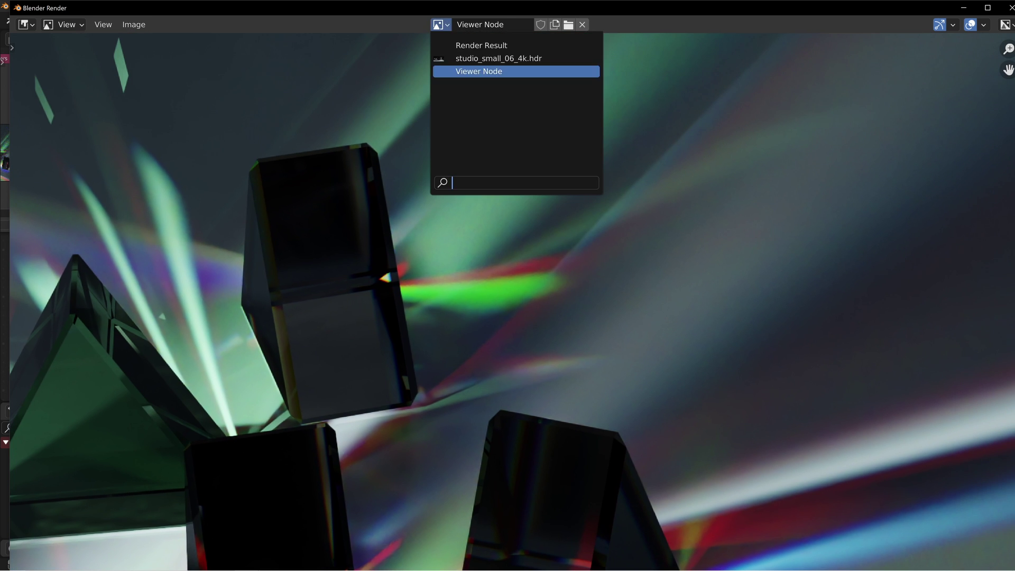
left_click(487, 45)
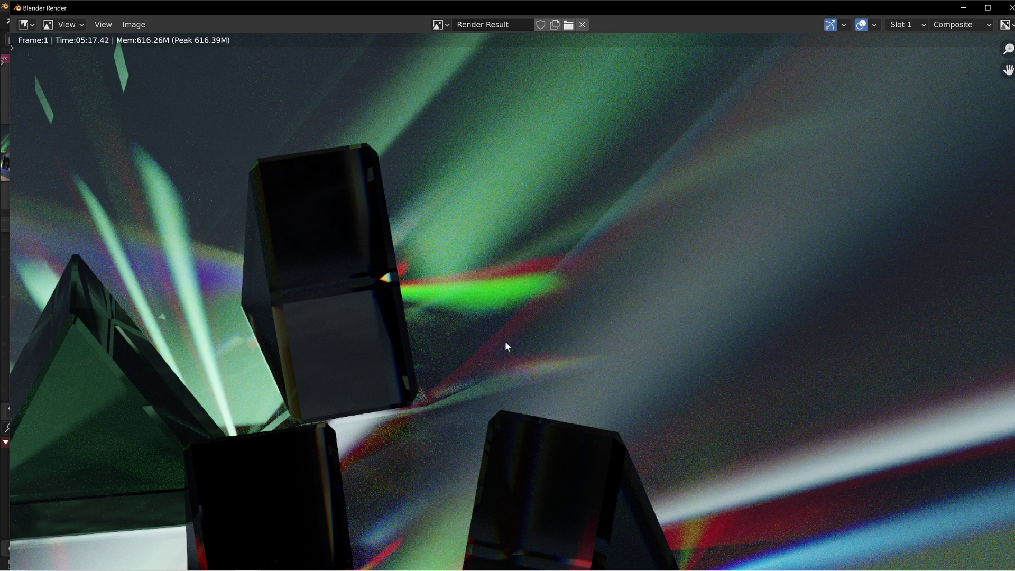
left_click(440, 24)
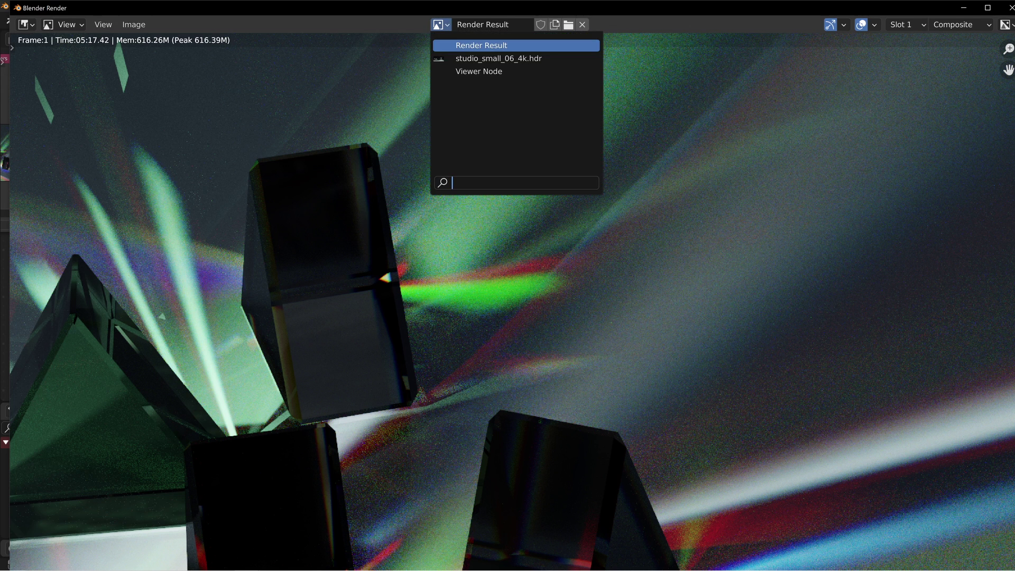
left_click(500, 72)
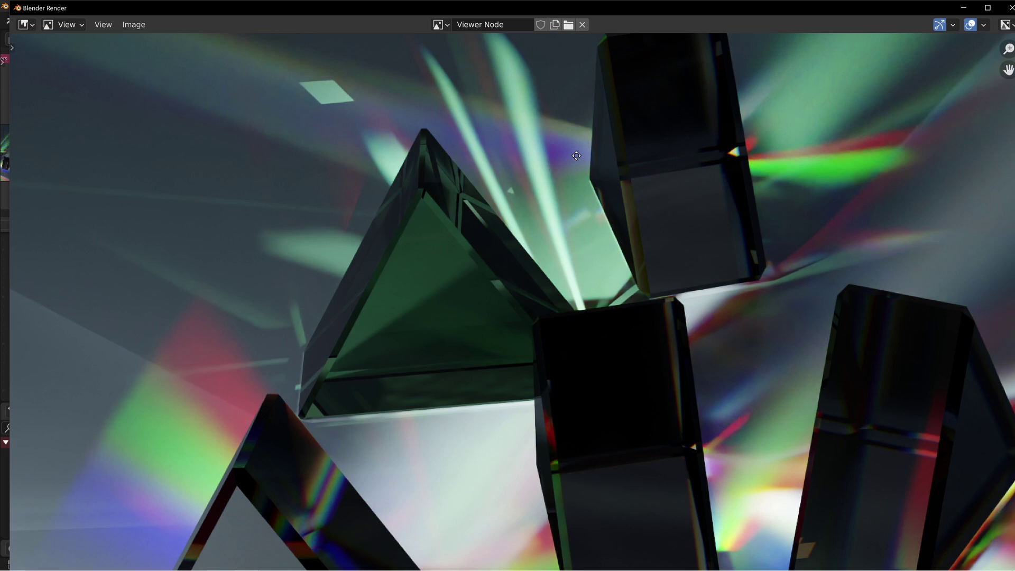